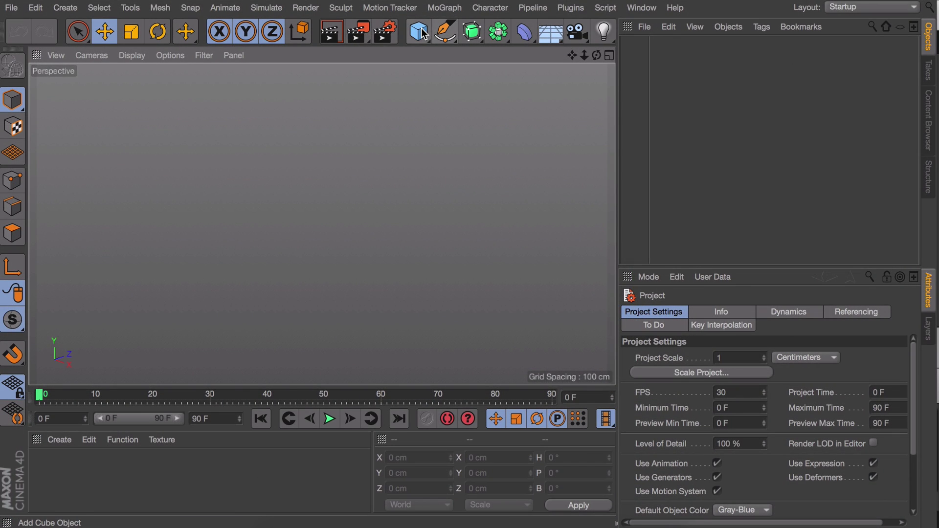
# Step: Add a cylinder, flatten and scale it into a disc about 100 cm wide and 13 cm thick, and pitch it 90°
pyautogui.moveTo(423, 34); pyautogui.dragTo(692, 44)
pyautogui.moveTo(321, 179); pyautogui.dragTo(296, 278)
pyautogui.press('r')
pyautogui.keyDown('alt'); pyautogui.moveTo(336, 240); pyautogui.dragTo(354, 170, button='right'); pyautogui.keyUp('alt')
pyautogui.keyDown('alt'); pyautogui.moveTo(354, 186); pyautogui.dragTo(374, 161); pyautogui.keyUp('alt')
pyautogui.keyDown('alt'); pyautogui.moveTo(374, 161); pyautogui.dragTo(394, 166, button='middle'); pyautogui.keyUp('alt')
pyautogui.click(663, 45)
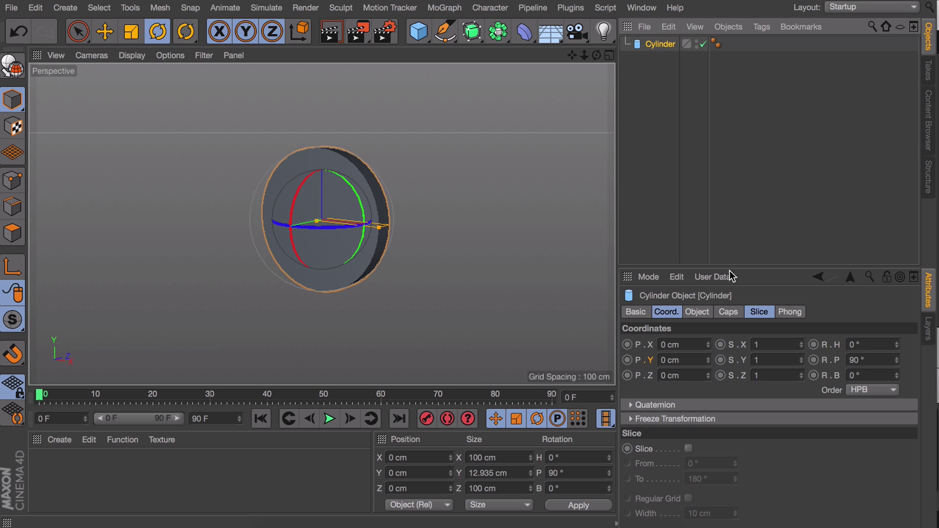
# Step: Enable slicing on the cylinder and set both the slice From and To angles to 90°
pyautogui.click(760, 312)
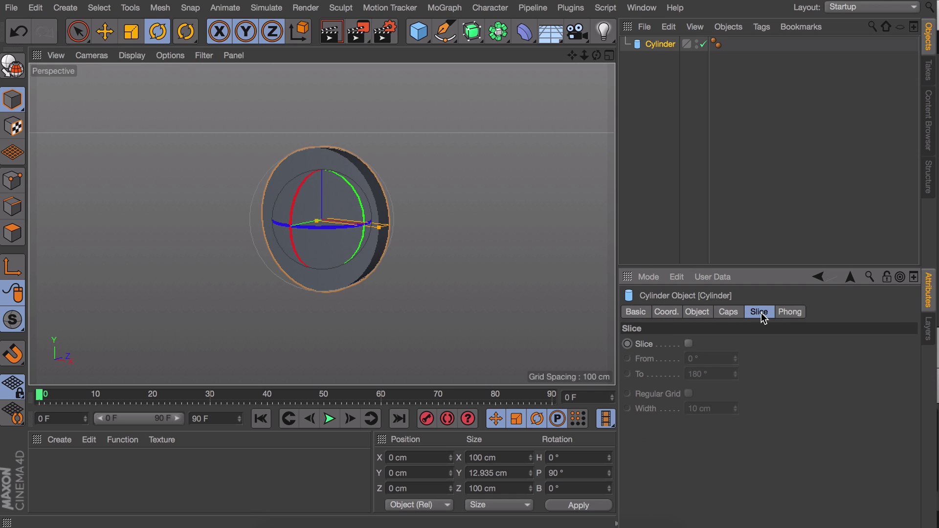
pyautogui.click(691, 345)
pyautogui.moveTo(735, 358); pyautogui.dragTo(735, 308)
pyautogui.click(736, 362)
pyautogui.doubleClick(704, 374)
pyautogui.write('90')
pyautogui.press('Return')
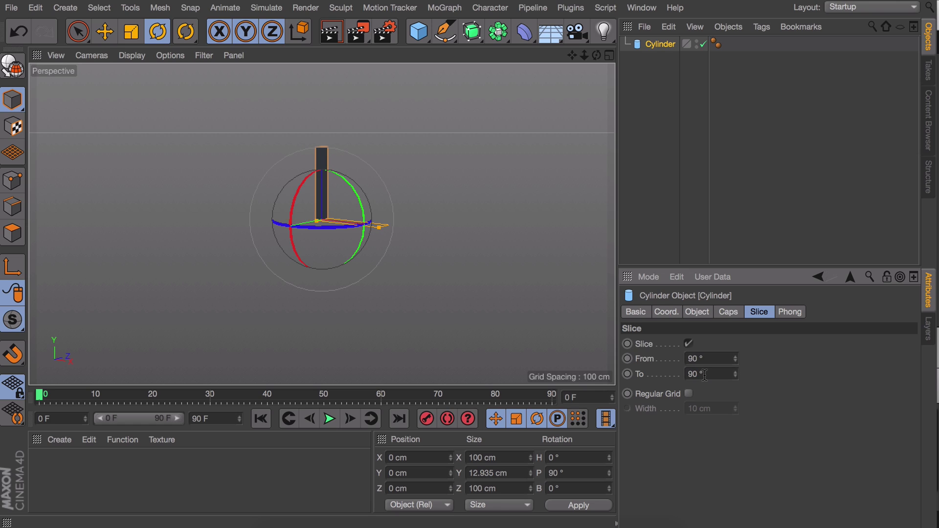
# Step: Try sweeping the slice's To angle, undo the test, and set the To angle to 90° again
pyautogui.moveTo(737, 375)
pyautogui.mouseDown()
pyautogui.moveTo(737, 337)
pyautogui.moveTo(736, 366)
pyautogui.mouseUp()
pyautogui.press('super+z')
pyautogui.press('super+z')
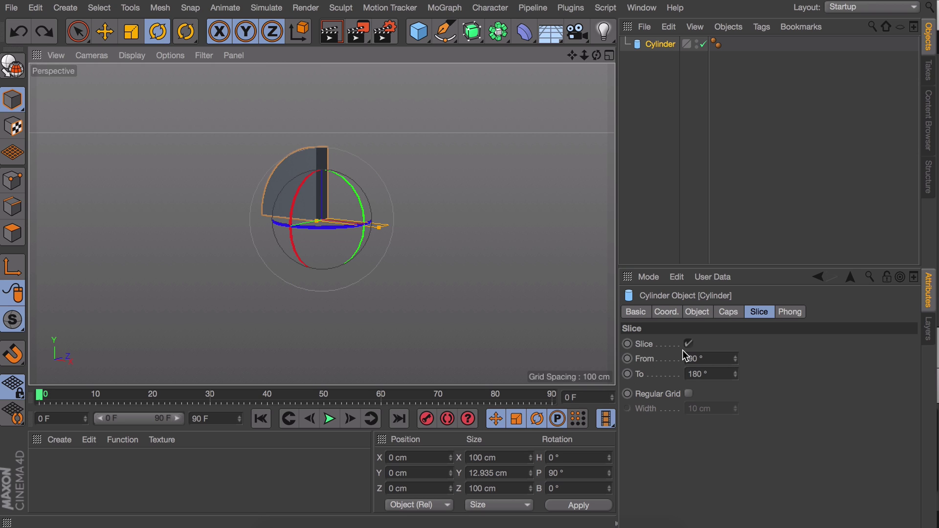
pyautogui.doubleClick(706, 374)
pyautogui.write('90')
pyautogui.press('Return')
# Step: Keyframe both slice angles at the first frame and a swept To angle at frame 90, and preview the animation
pyautogui.keyDown('ctrl'); pyautogui.click(627, 359); pyautogui.keyUp('ctrl')
pyautogui.keyDown('ctrl'); pyautogui.click(627, 374); pyautogui.keyUp('ctrl')
pyautogui.click(552, 396)
pyautogui.moveTo(736, 374); pyautogui.dragTo(718, 373)
pyautogui.keyDown('ctrl'); pyautogui.click(630, 374); pyautogui.keyUp('ctrl')
pyautogui.click(330, 418)
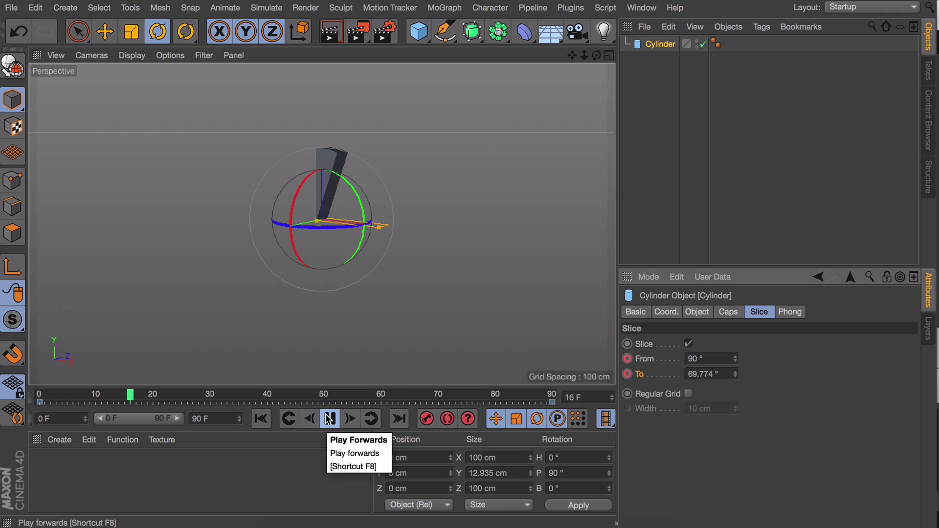
pyautogui.click(870, 137)
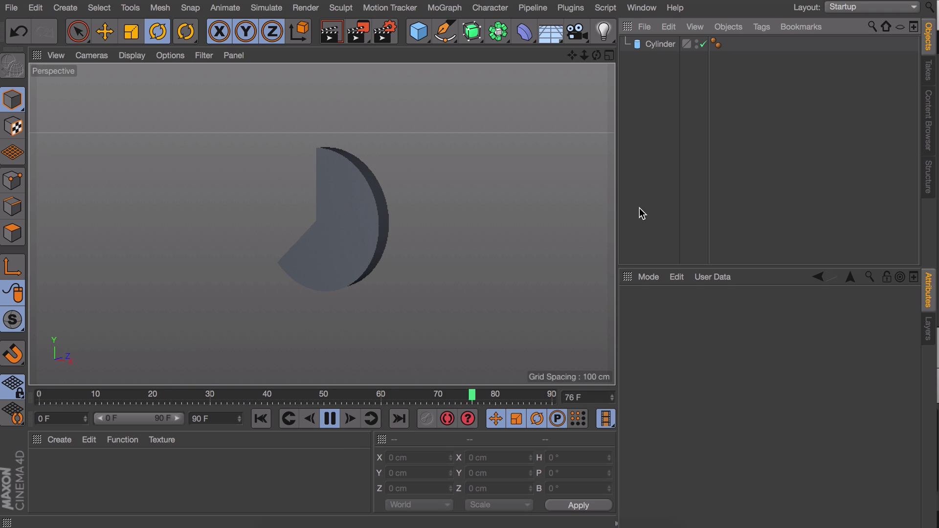
pyautogui.click(329, 419)
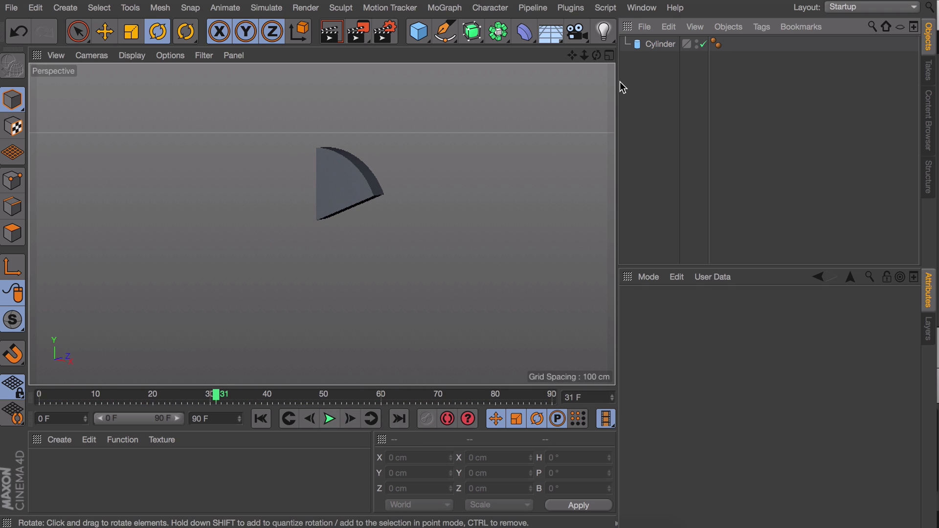
# Step: Undo the keyframes on the cylinder's slice angles
pyautogui.click(657, 44)
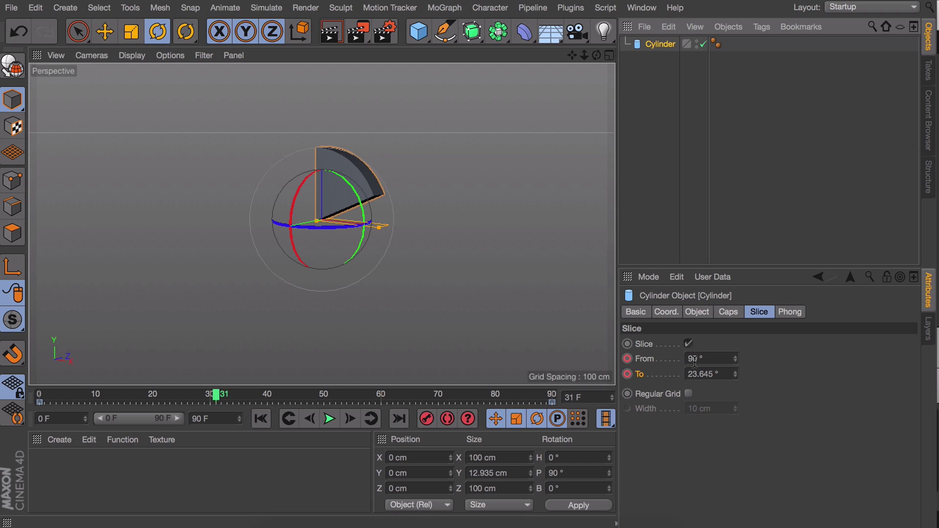
pyautogui.moveTo(700, 361); pyautogui.dragTo(717, 361)
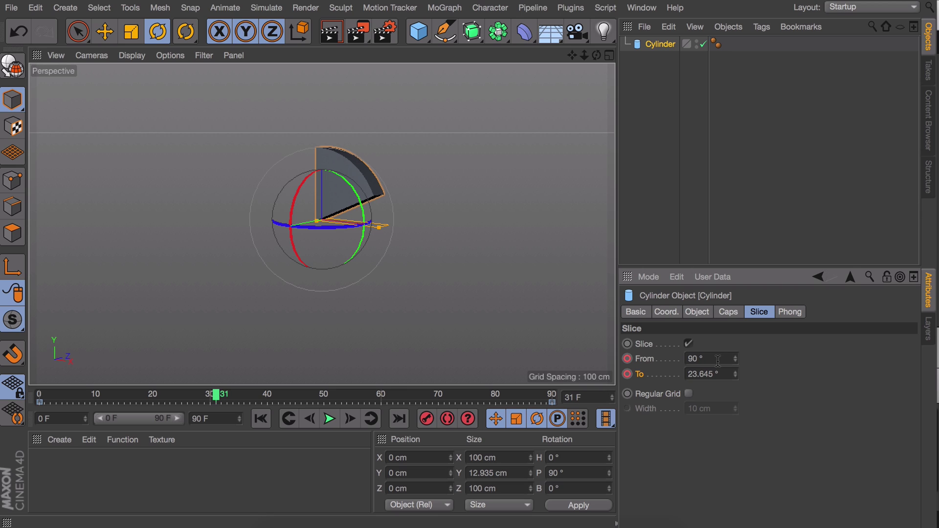
pyautogui.hotkey('ctrl', 'z')
pyautogui.hotkey('ctrl', 'z')
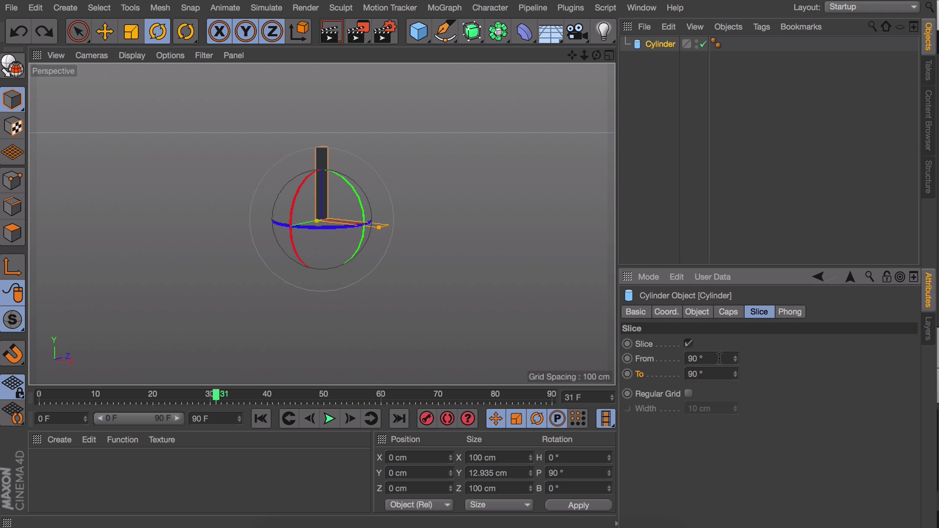
# Step: Add a Pose Morph tag to the cylinder and enable Parameters mixing
pyautogui.rightClick(648, 46)
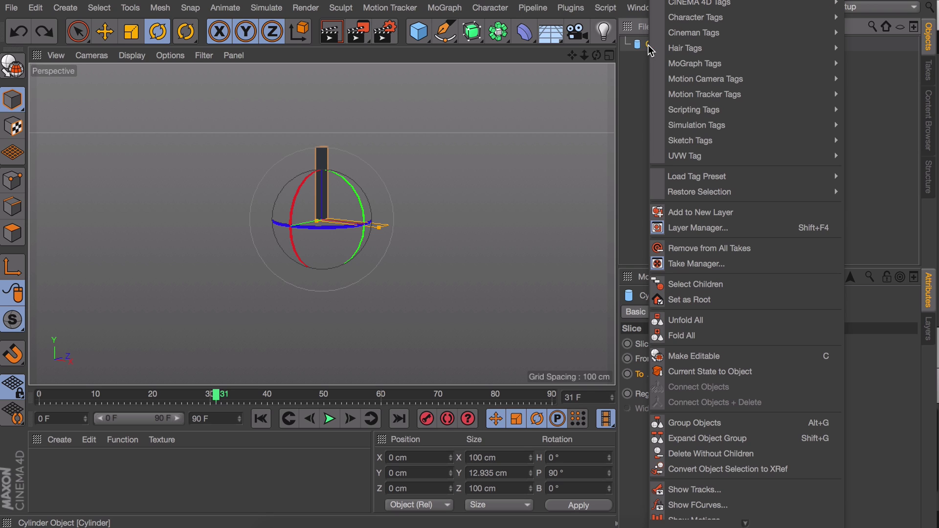
pyautogui.moveTo(681, 22)
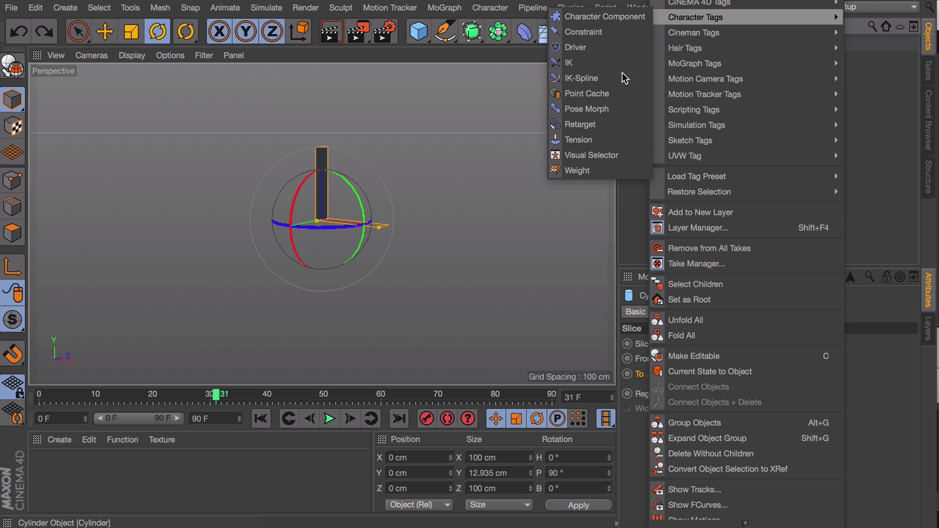
pyautogui.click(598, 110)
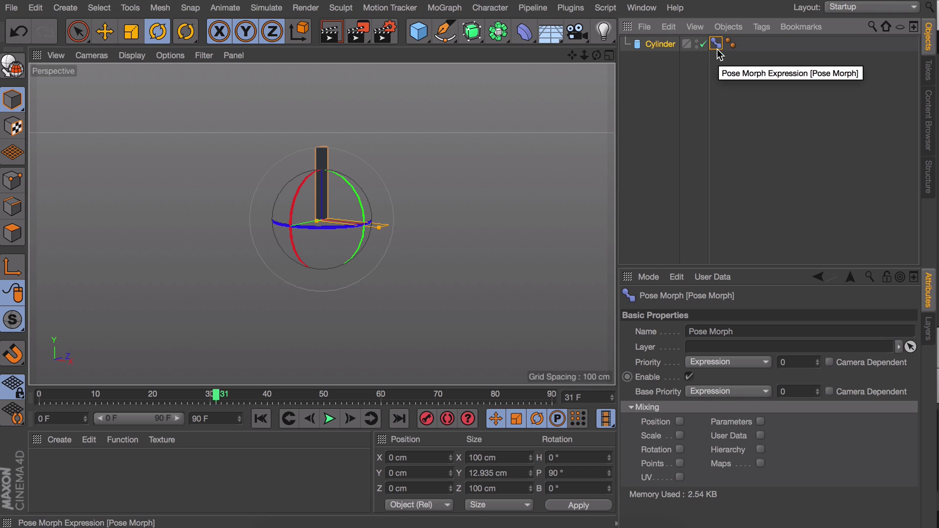
pyautogui.click(761, 422)
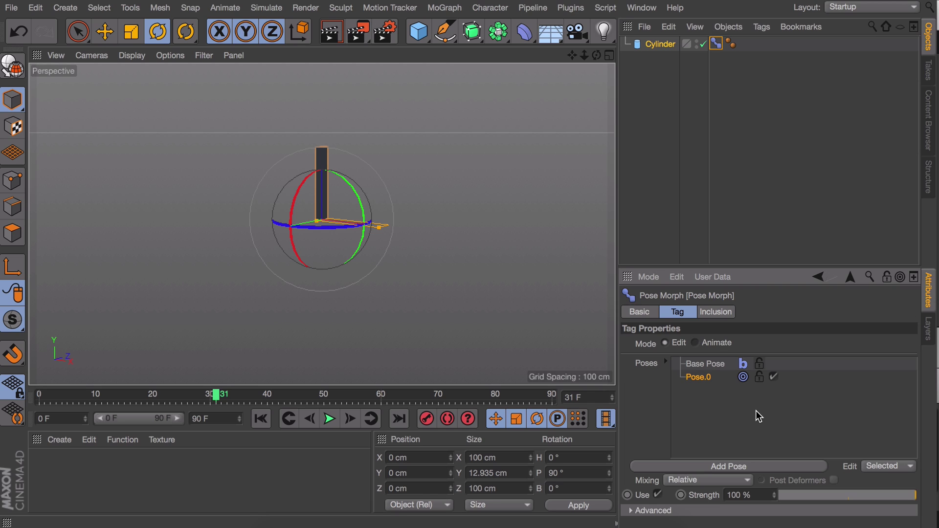
# Step: Keep the base pose as it is and, with Pose.0 active, set the cylinder's slice To angle to -270°
pyautogui.click(715, 366)
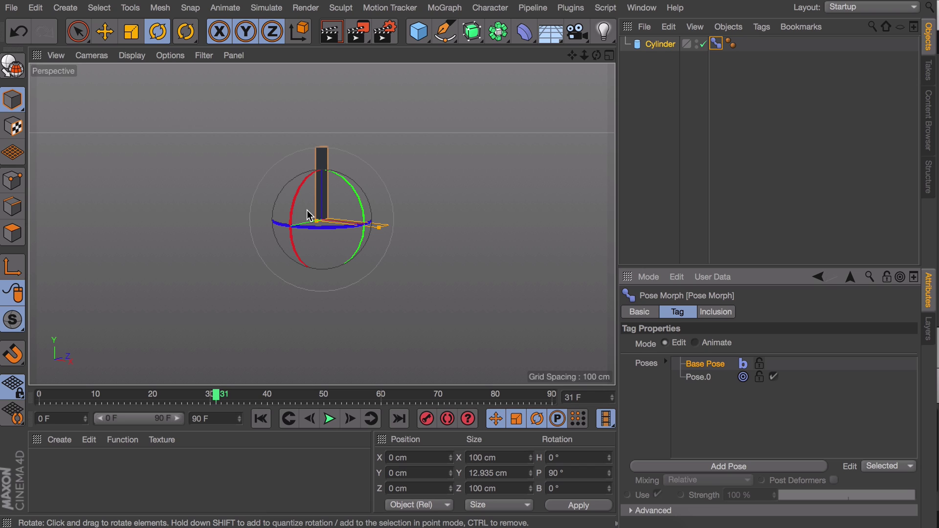
pyautogui.click(701, 378)
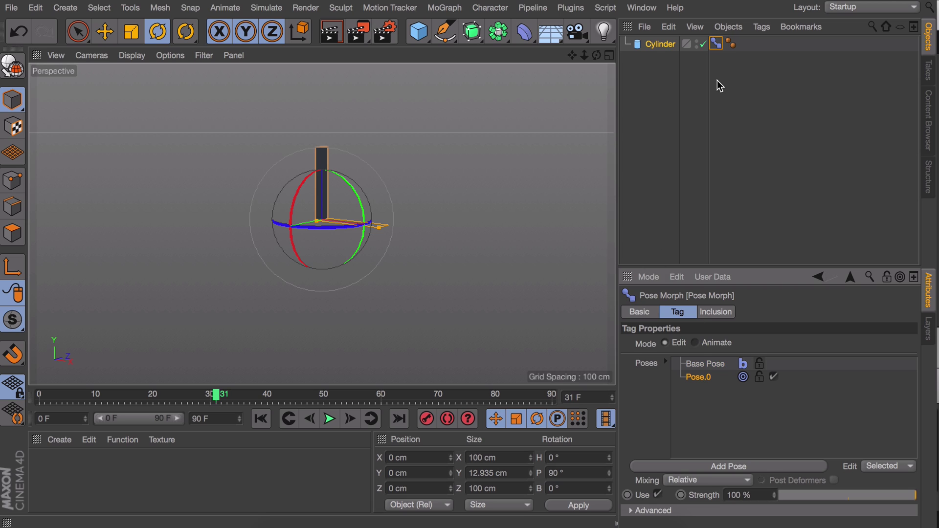
pyautogui.click(660, 45)
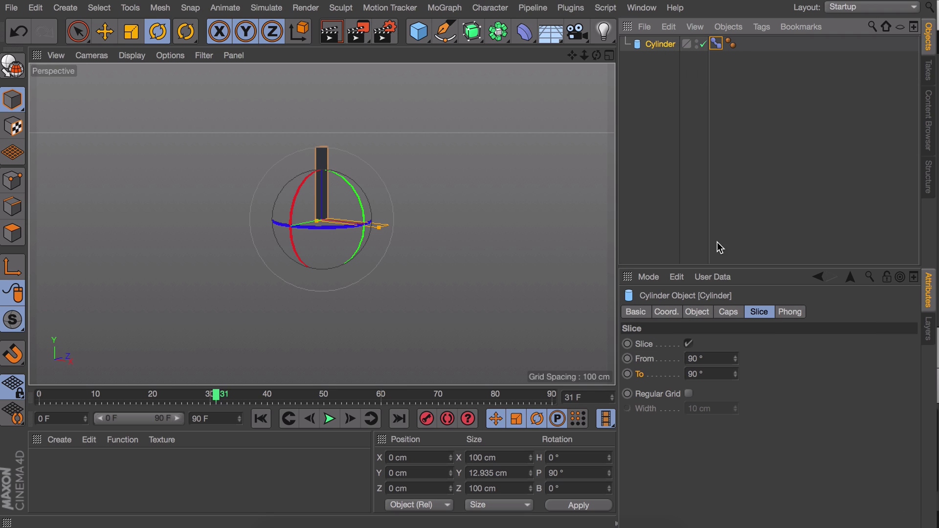
pyautogui.moveTo(735, 378); pyautogui.dragTo(687, 377)
pyautogui.click(736, 379)
pyautogui.click(737, 378)
pyautogui.click(736, 379)
pyautogui.click(736, 379)
pyautogui.click(736, 378)
pyautogui.click(737, 379)
pyautogui.click(736, 376)
pyautogui.click(735, 376)
pyautogui.click(736, 375)
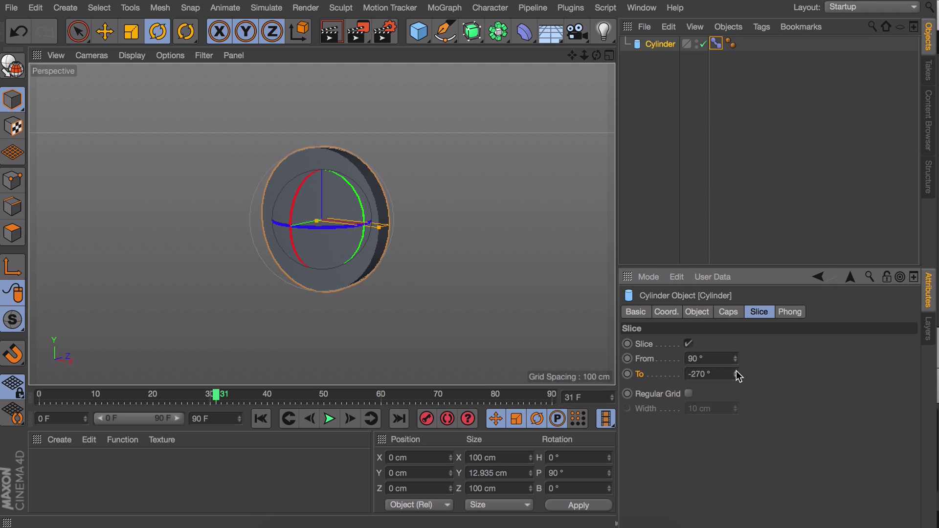
# Step: Switch the Pose Morph tag to Animate mode and test the Pose.0 strength, leaving it at 0 %
pyautogui.click(717, 44)
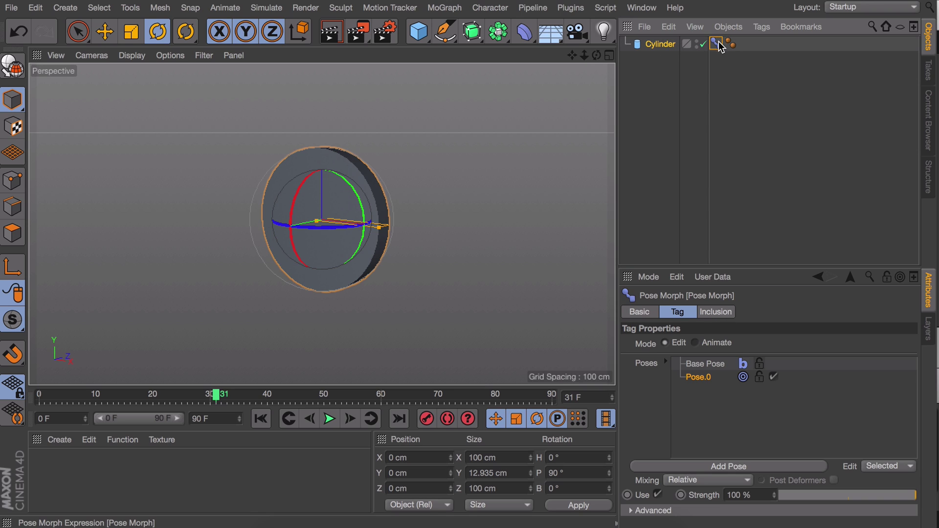
pyautogui.click(696, 343)
pyautogui.moveTo(788, 399)
pyautogui.mouseDown()
pyautogui.moveTo(753, 399)
pyautogui.moveTo(886, 398)
pyautogui.moveTo(744, 396)
pyautogui.moveTo(925, 397)
pyautogui.moveTo(783, 386)
pyautogui.mouseUp()
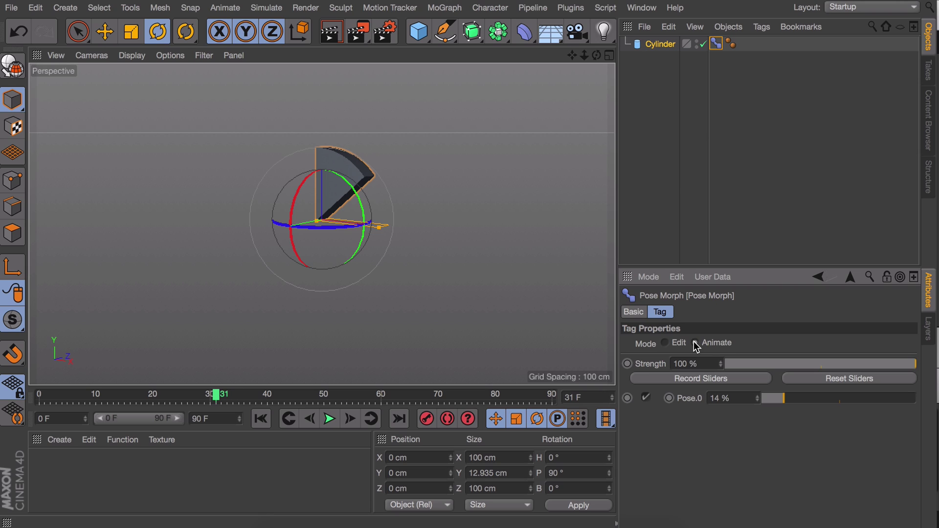
pyautogui.moveTo(779, 398); pyautogui.dragTo(738, 398)
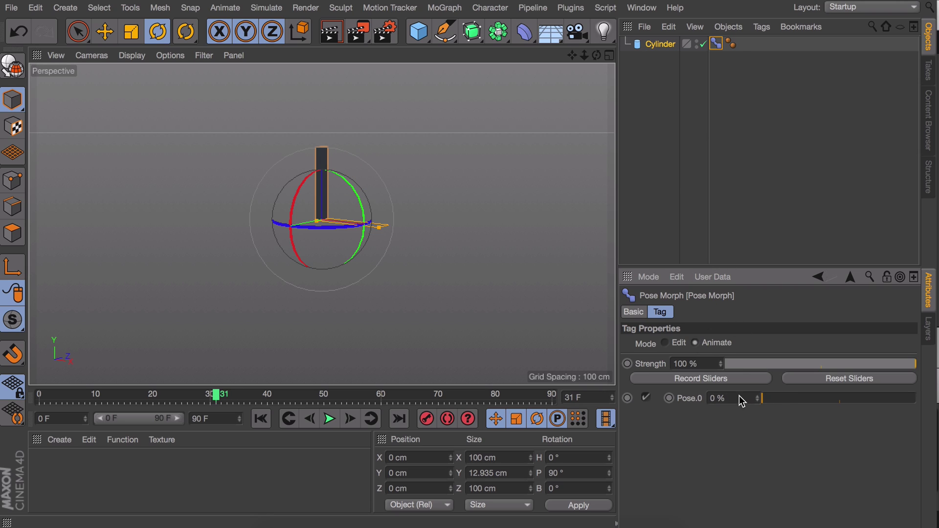
pyautogui.click(688, 95)
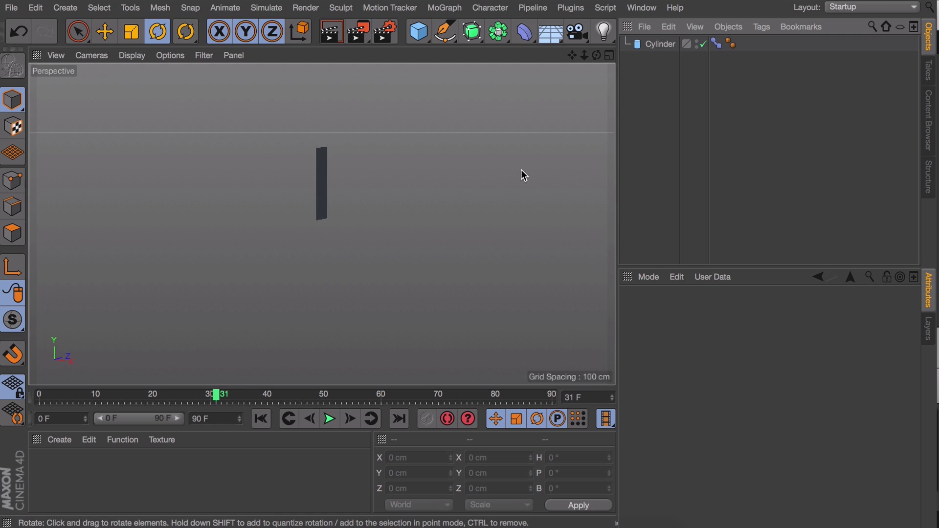
# Step: Add a MoText object, scale it down to about 34 cm wide, and move it beside the cylinder at about X 56 cm
pyautogui.click(446, 8)
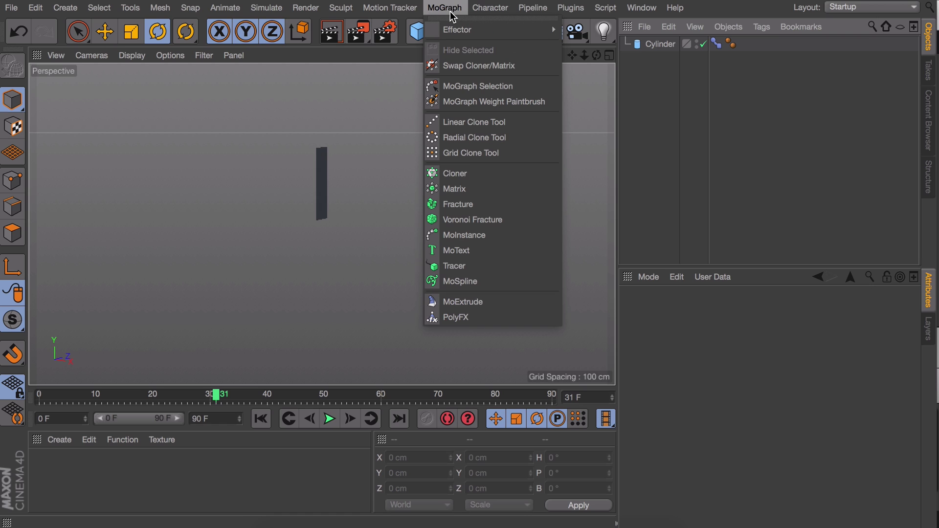
pyautogui.click(484, 255)
pyautogui.press('t')
pyautogui.moveTo(494, 218); pyautogui.dragTo(31, 314)
pyautogui.moveTo(323, 215); pyautogui.dragTo(316, 216)
pyautogui.press('e')
pyautogui.moveTo(388, 224); pyautogui.dragTo(474, 235)
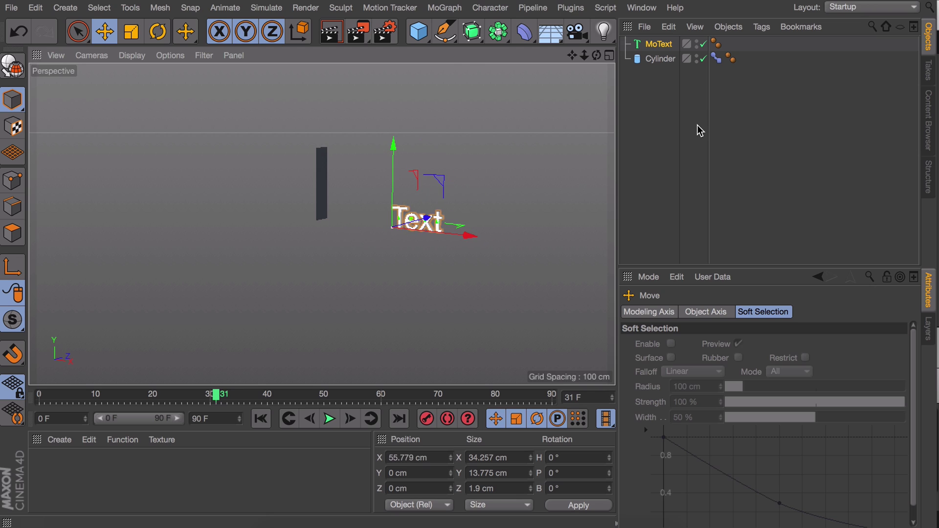
pyautogui.click(697, 126)
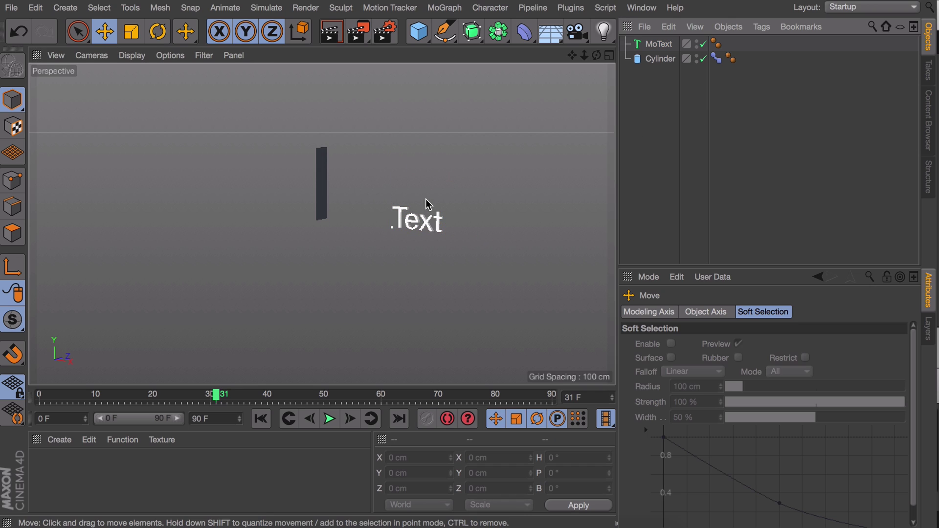
# Step: Add a null object and give it a user data entry named Slider
pyautogui.moveTo(419, 32); pyautogui.dragTo(448, 46)
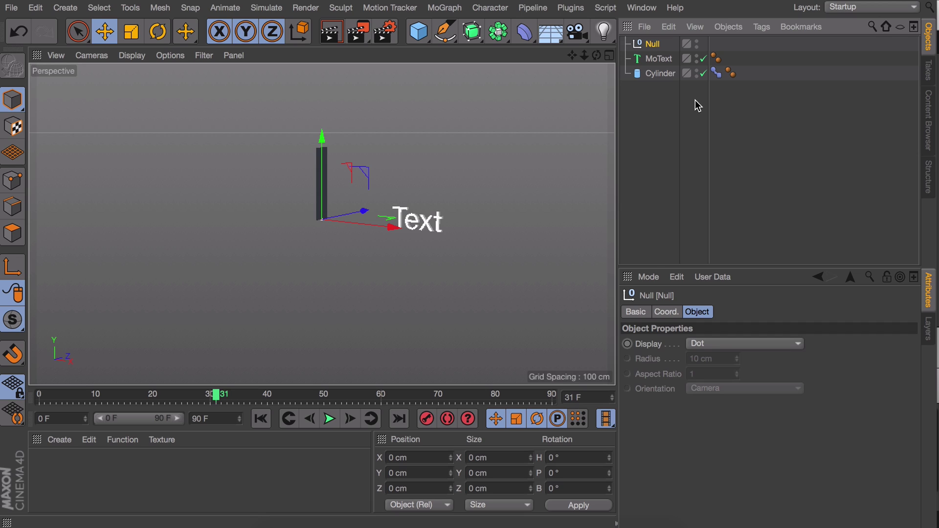
pyautogui.click(713, 277)
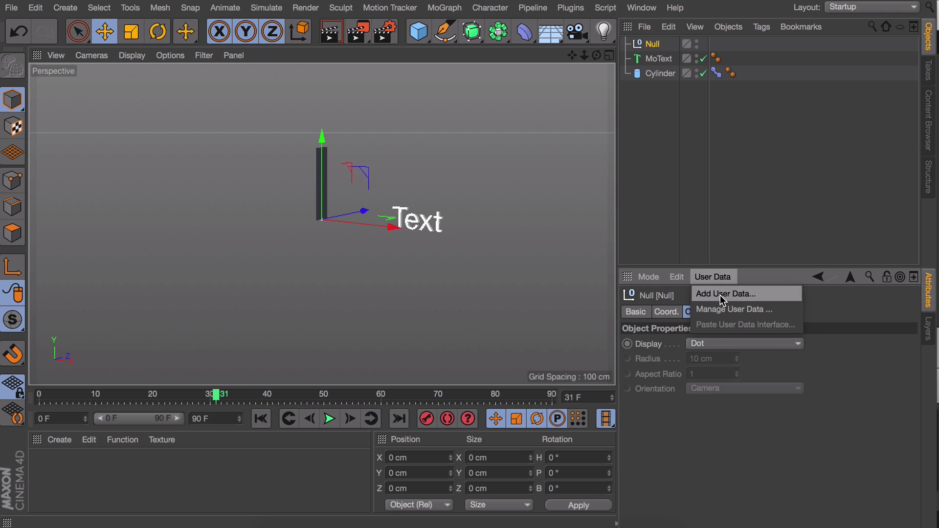
pyautogui.click(721, 296)
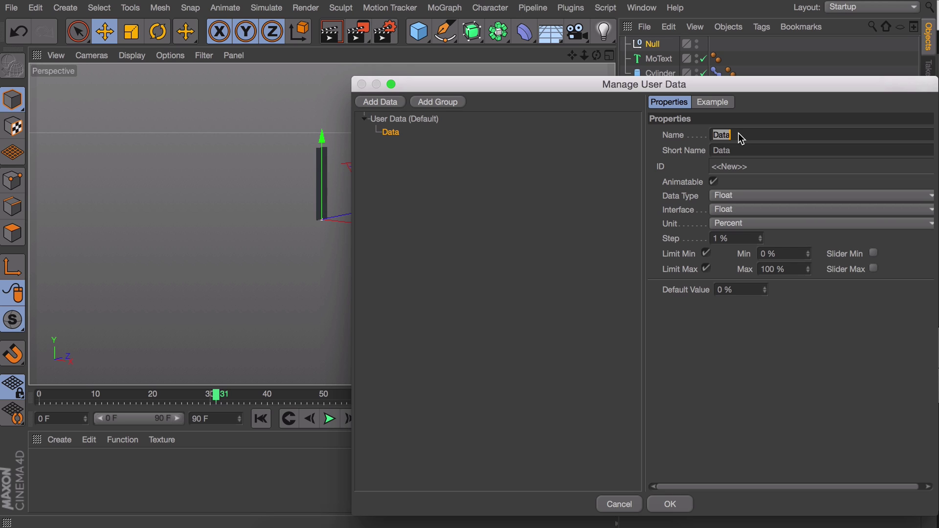
pyautogui.write('Slider')
# Step: Set the Slider entry to the Integer data type with an Integer Slider interface, accept it, and test it back to 0
pyautogui.click(726, 198)
pyautogui.click(733, 323)
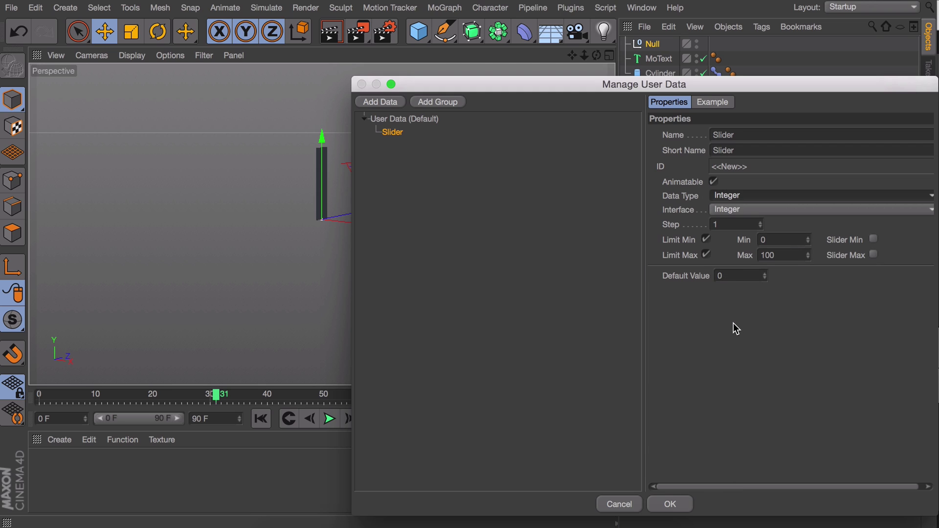
pyautogui.click(730, 207)
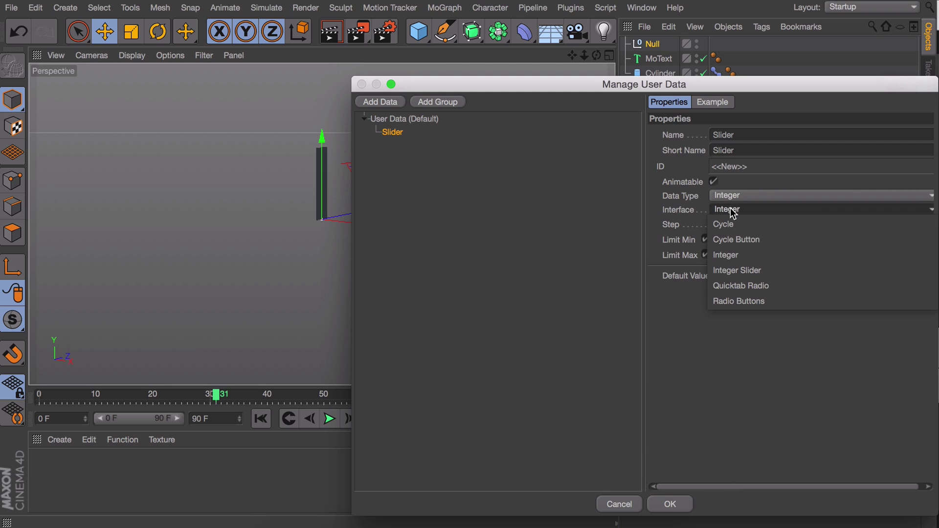
pyautogui.click(739, 272)
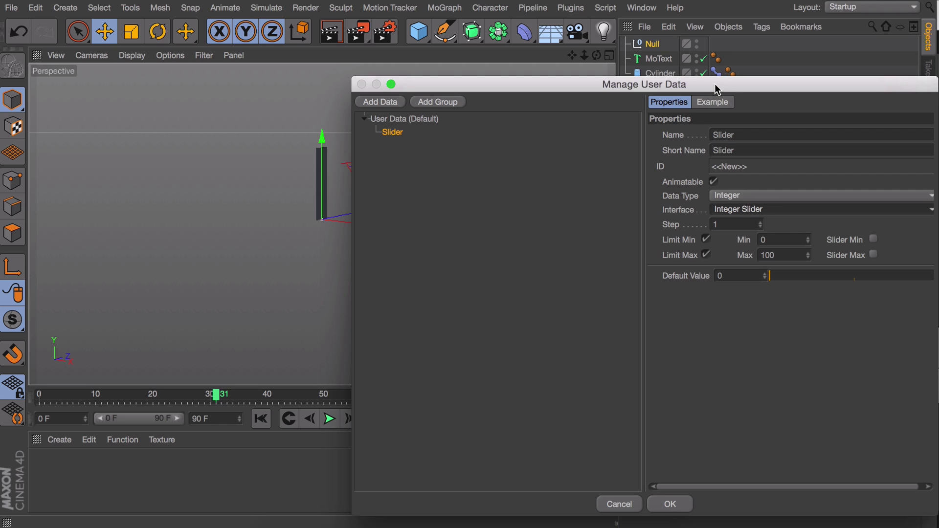
pyautogui.moveTo(716, 85); pyautogui.dragTo(642, 77)
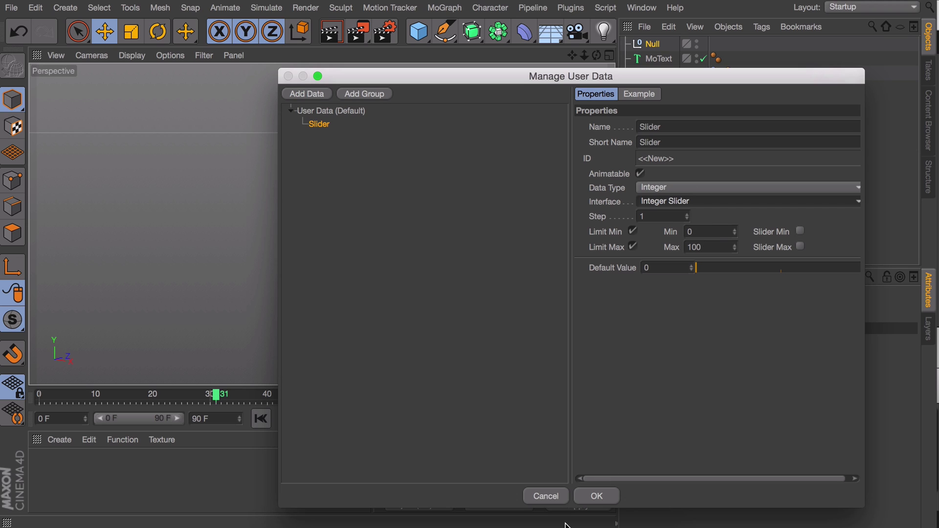
pyautogui.click(585, 501)
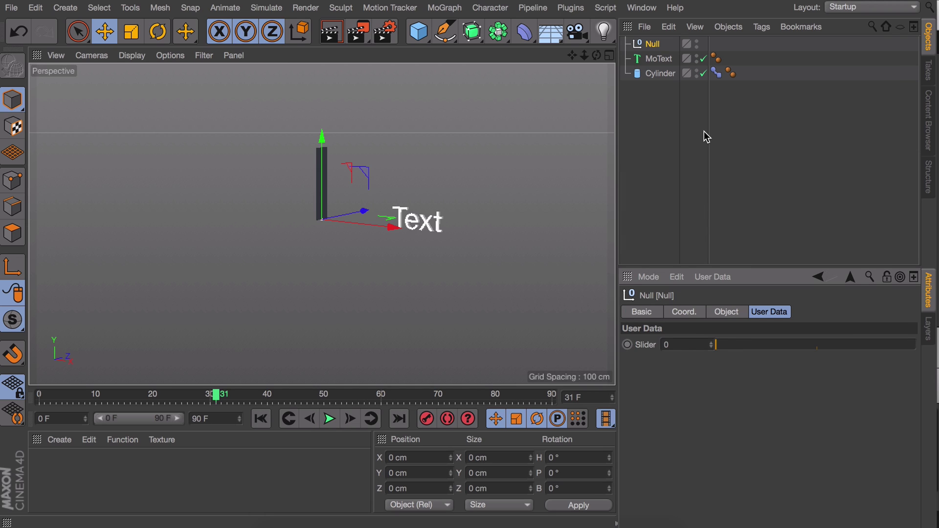
pyautogui.moveTo(726, 345); pyautogui.dragTo(497, 346)
# Step: Rename the null object as Radial Graph
pyautogui.doubleClick(654, 43)
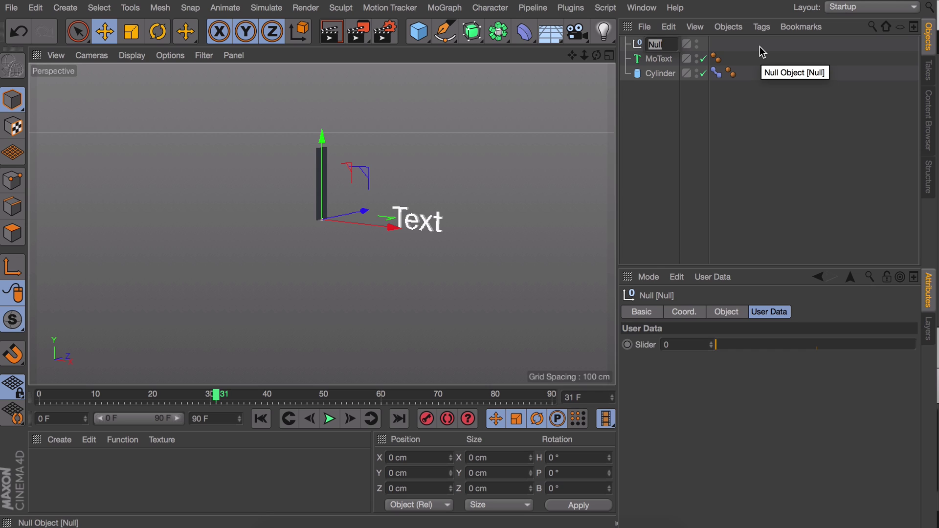
pyautogui.press('BackSpace')
pyautogui.press('BackSpace')
pyautogui.press('BackSpace')
pyautogui.write('Radial')
pyautogui.press('Return')
pyautogui.write('Graph')
pyautogui.press('Return')
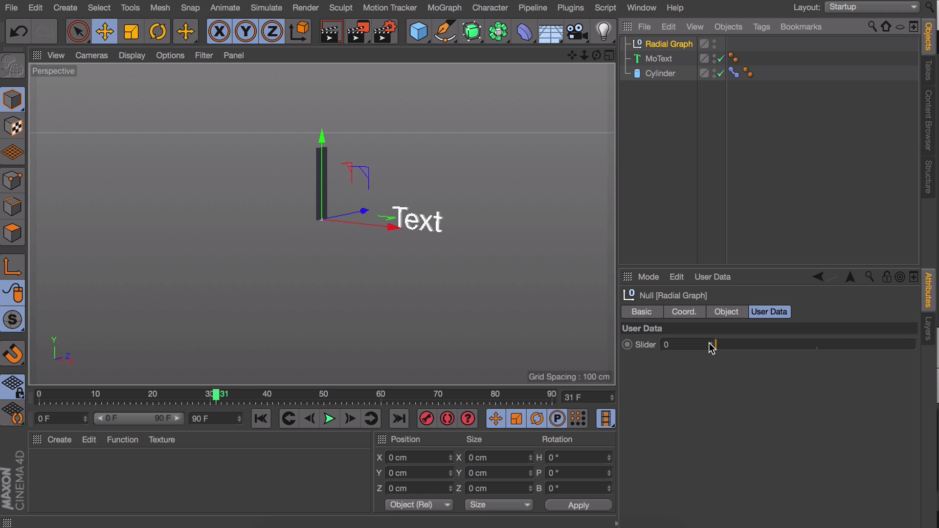
# Step: Set the Radial Graph's Slider as driver and the MoText's Text as relative driven, and test the slider back to 0
pyautogui.rightClick(649, 344)
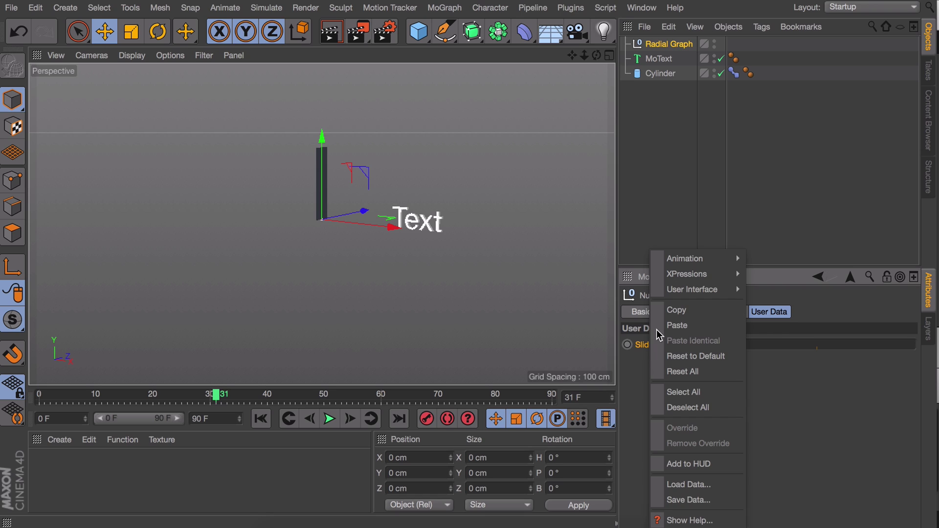
pyautogui.moveTo(686, 272)
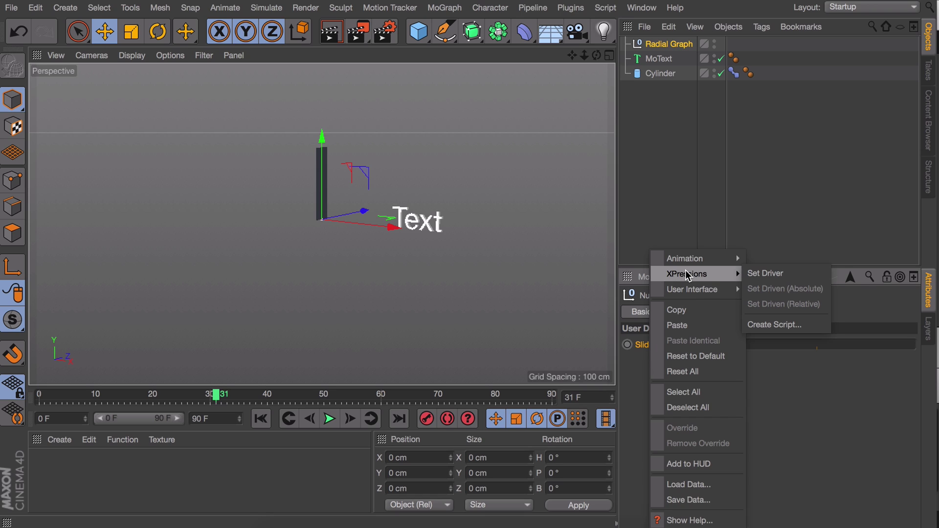
pyautogui.click(765, 273)
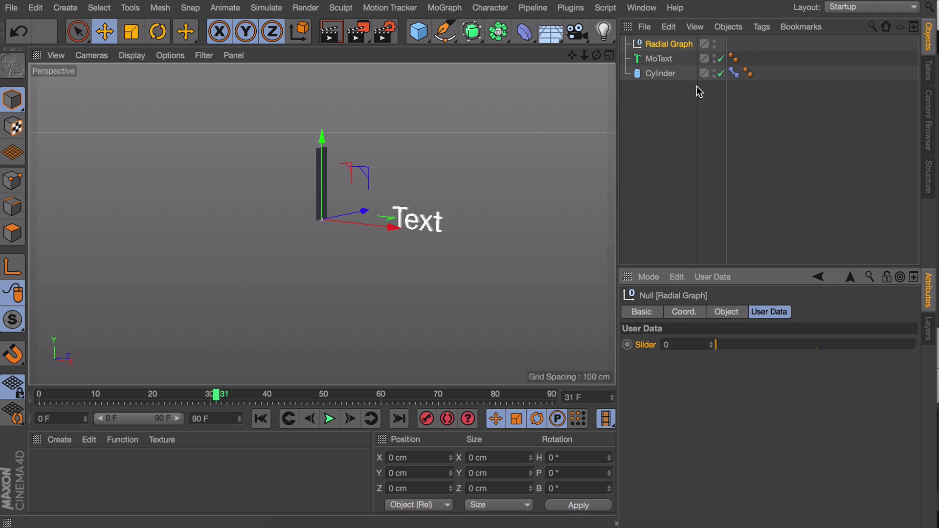
pyautogui.click(656, 59)
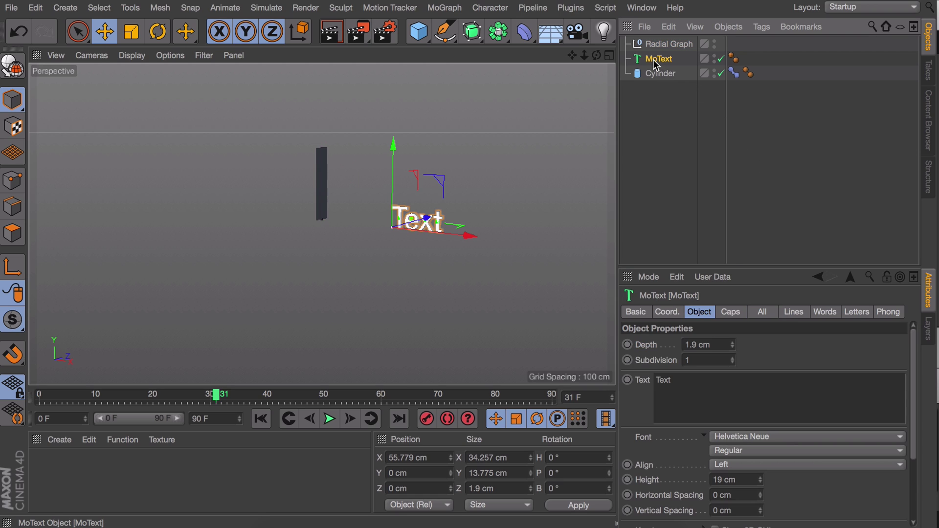
pyautogui.rightClick(645, 381)
pyautogui.moveTo(675, 281)
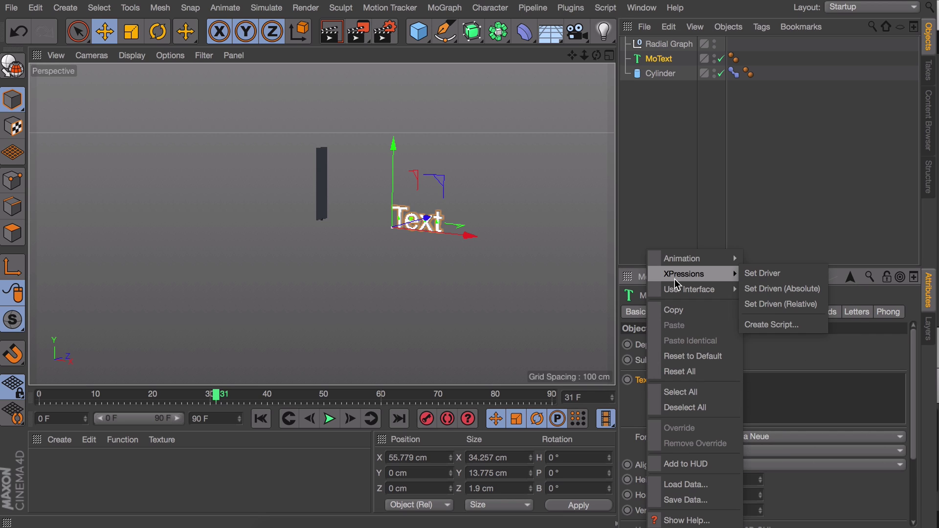
pyautogui.click(790, 305)
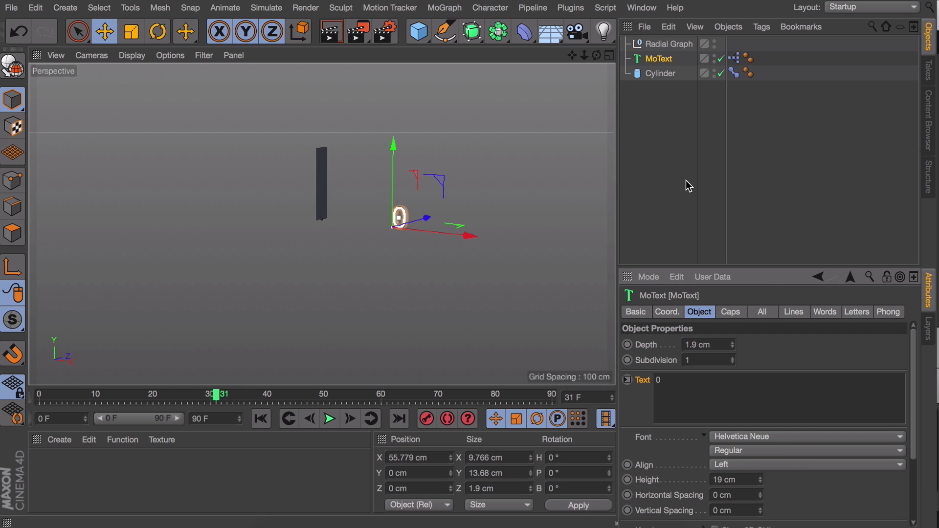
pyautogui.click(665, 44)
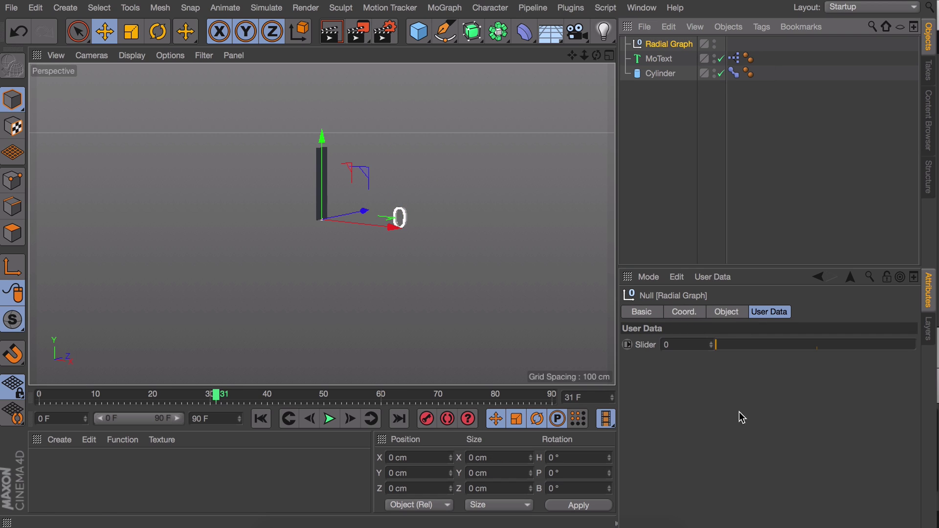
pyautogui.moveTo(743, 348); pyautogui.dragTo(668, 345)
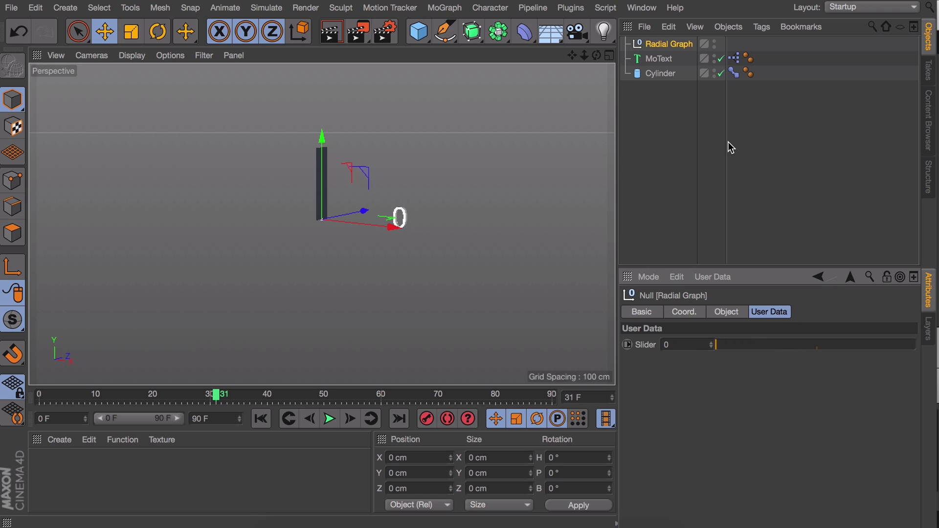
# Step: Make the cylinder's Pose.0 strength absolutely driven by the Slider, and test the Radial Graph's slider at 15
pyautogui.click(733, 73)
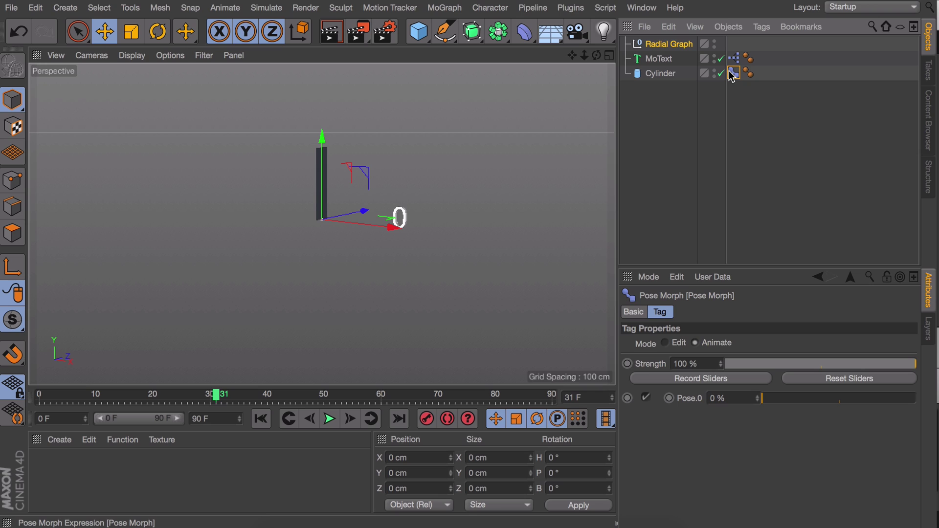
pyautogui.rightClick(694, 401)
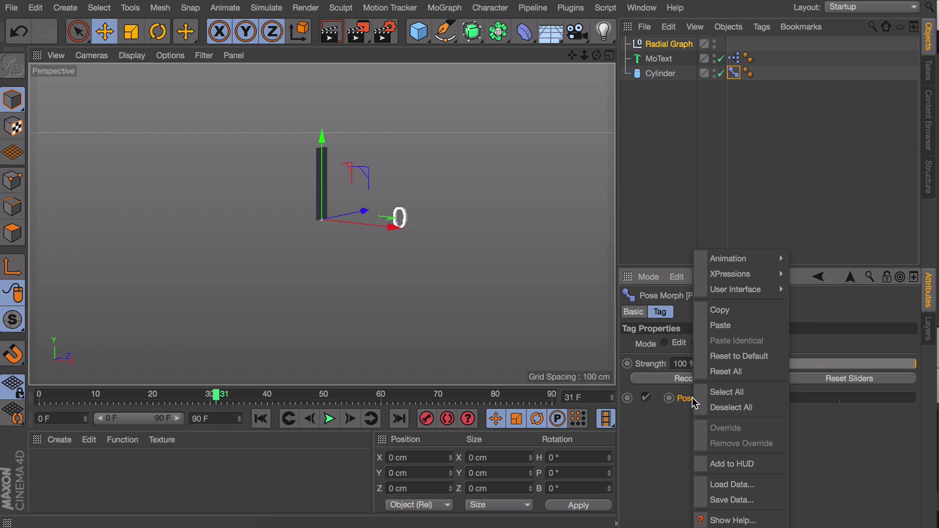
pyautogui.moveTo(724, 276)
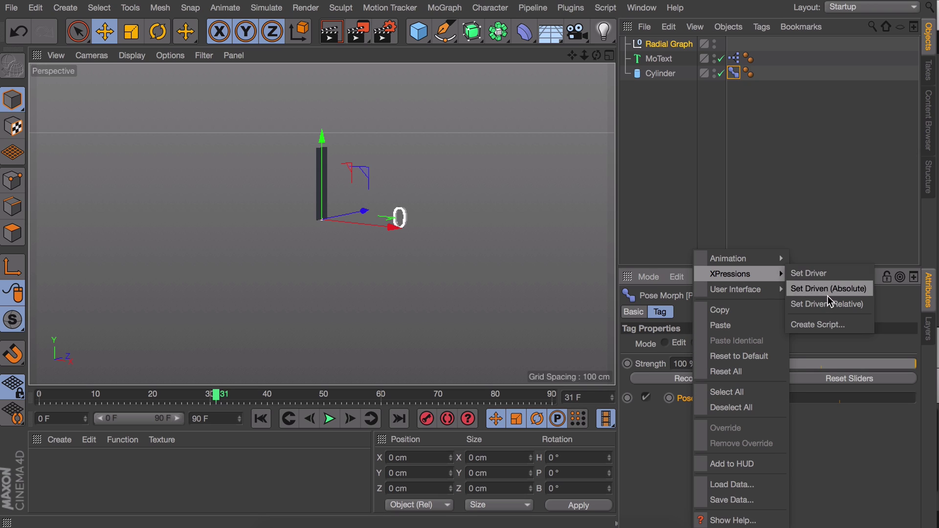
pyautogui.click(828, 289)
pyautogui.click(682, 44)
pyautogui.moveTo(731, 345); pyautogui.dragTo(746, 330)
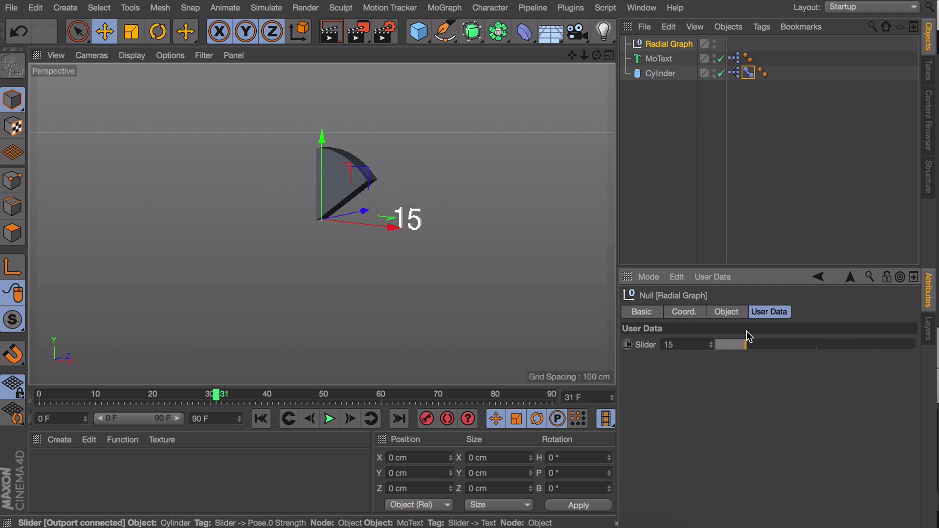
# Step: Add the Slider to the viewport HUD, place it near the viewport's lower-right corner, and set it to 74
pyautogui.rightClick(651, 344)
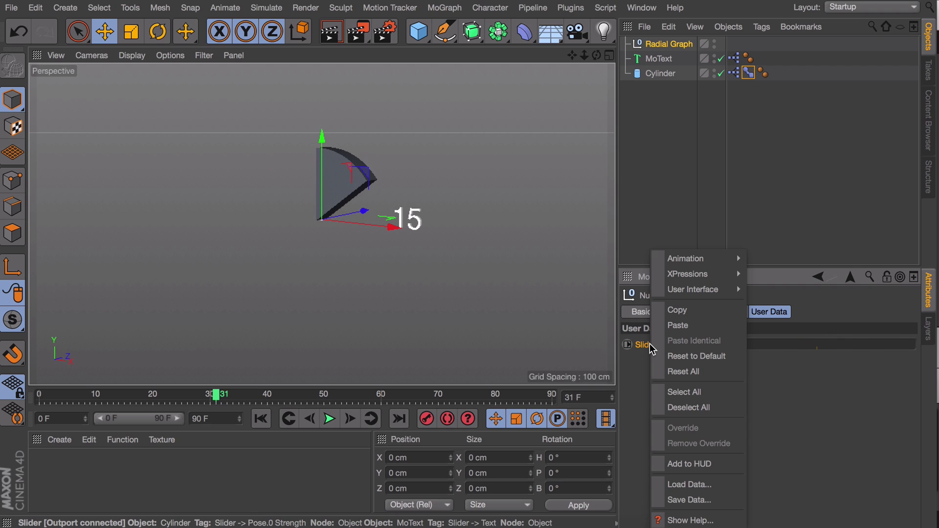
pyautogui.click(688, 455)
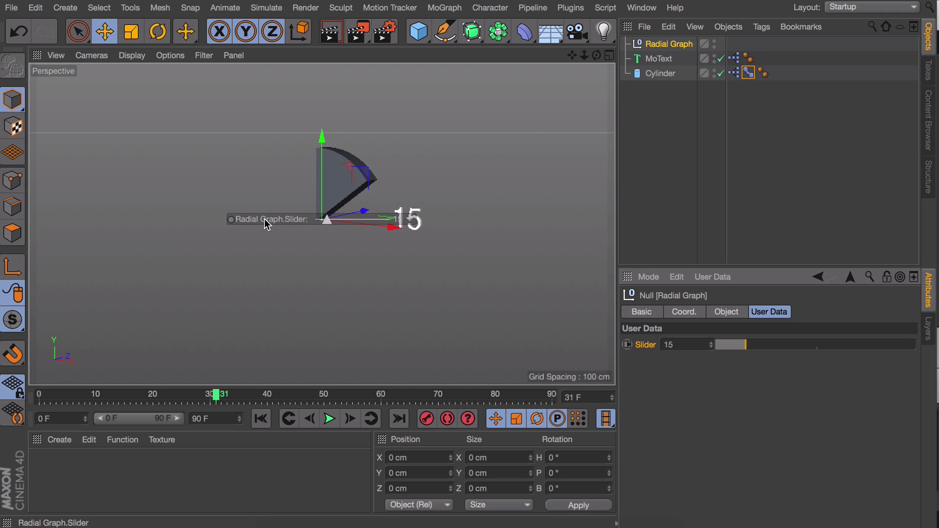
pyautogui.keyDown('ctrl'); pyautogui.moveTo(264, 218); pyautogui.dragTo(447, 338); pyautogui.keyUp('ctrl')
pyautogui.moveTo(538, 339)
pyautogui.mouseDown()
pyautogui.moveTo(499, 339)
pyautogui.moveTo(555, 339)
pyautogui.mouseUp()
# Step: Set the HUD slider to stay shown when its object is not selected, and test it with nothing selected
pyautogui.rightClick(473, 343)
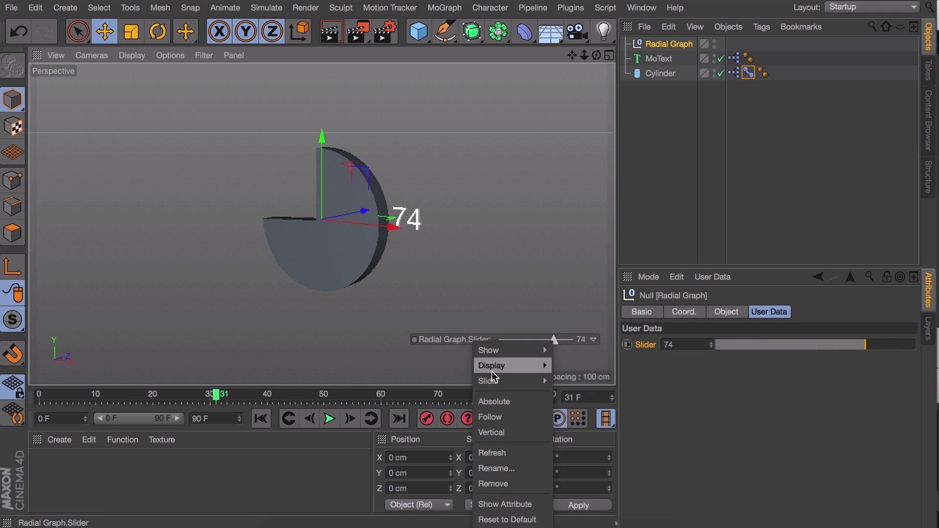
pyautogui.moveTo(504, 350)
pyautogui.click(567, 411)
pyautogui.click(687, 250)
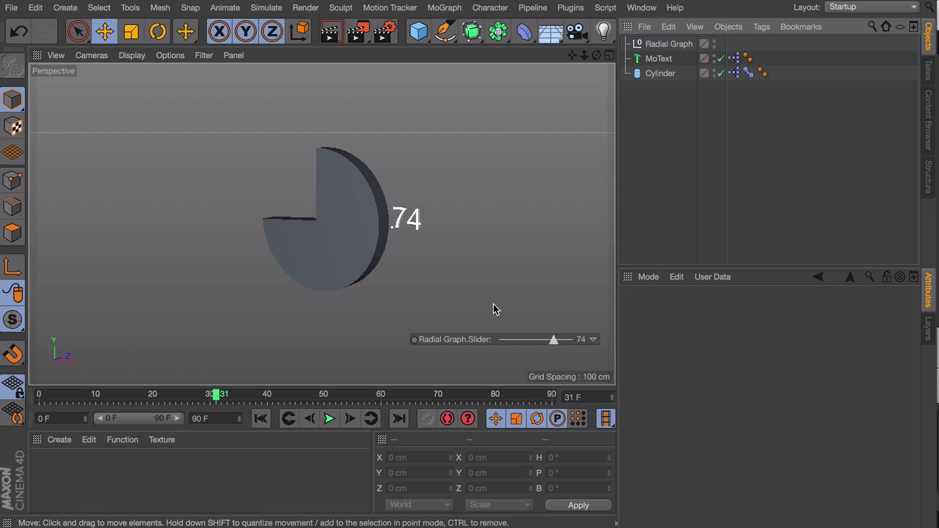
pyautogui.moveTo(553, 339)
pyautogui.mouseDown()
pyautogui.moveTo(529, 342)
pyautogui.moveTo(589, 342)
pyautogui.moveTo(516, 339)
pyautogui.moveTo(543, 339)
pyautogui.mouseUp()
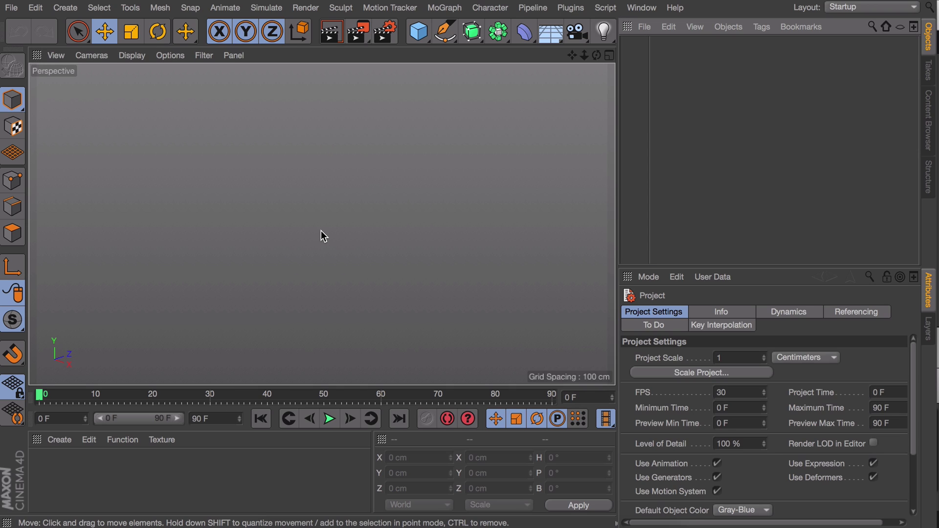
# Step: In the empty project, add a cube sized 10 cm in X, 100 cm in Y and 10 cm in Z
pyautogui.click(418, 31)
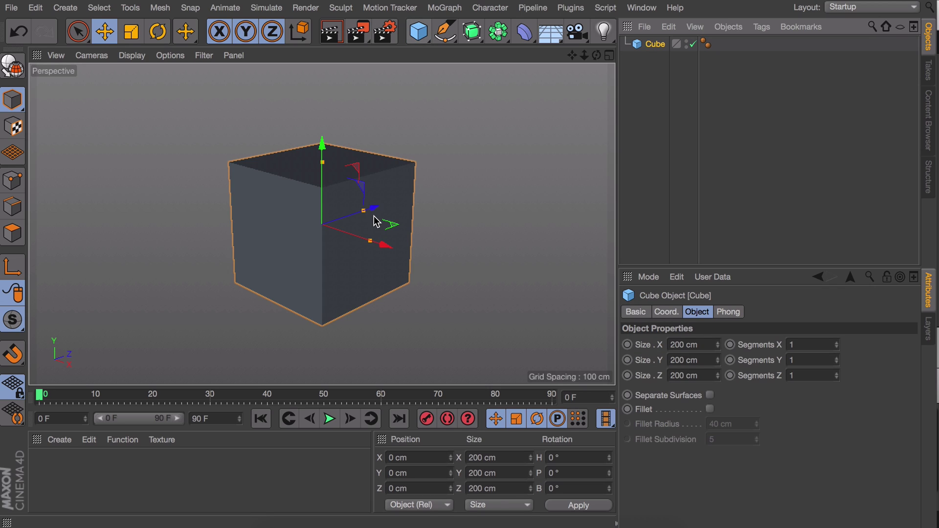
pyautogui.click(685, 360)
pyautogui.write('100')
pyautogui.click(679, 345)
pyautogui.write('10')
pyautogui.press('Tab')
pyautogui.press('Tab')
pyautogui.write('10')
pyautogui.press('Return')
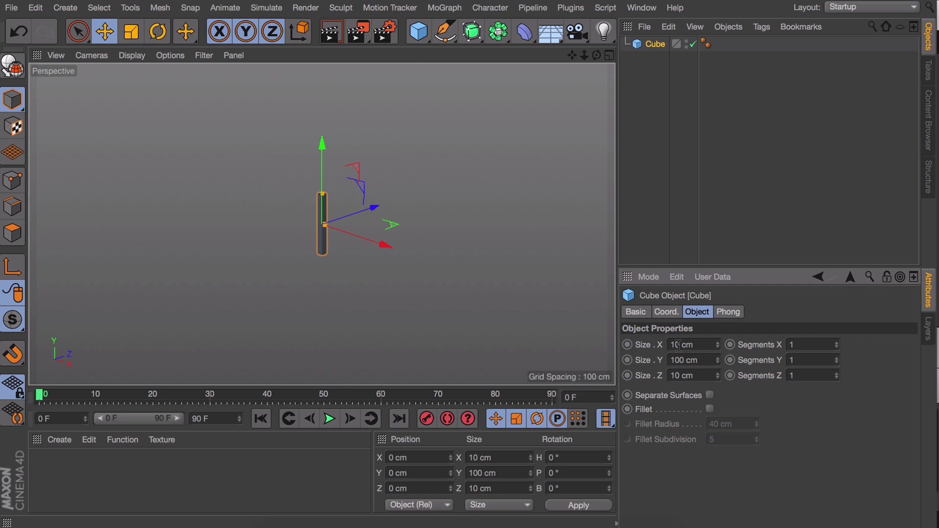
# Step: Add a Boole object to the scene with the cube
pyautogui.scroll(4, 323, 127)
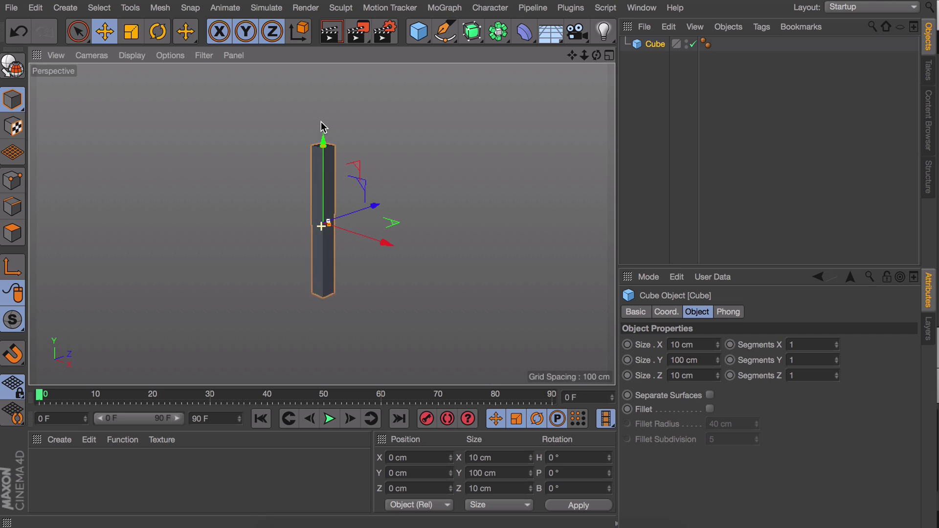
pyautogui.scroll(3, 323, 127)
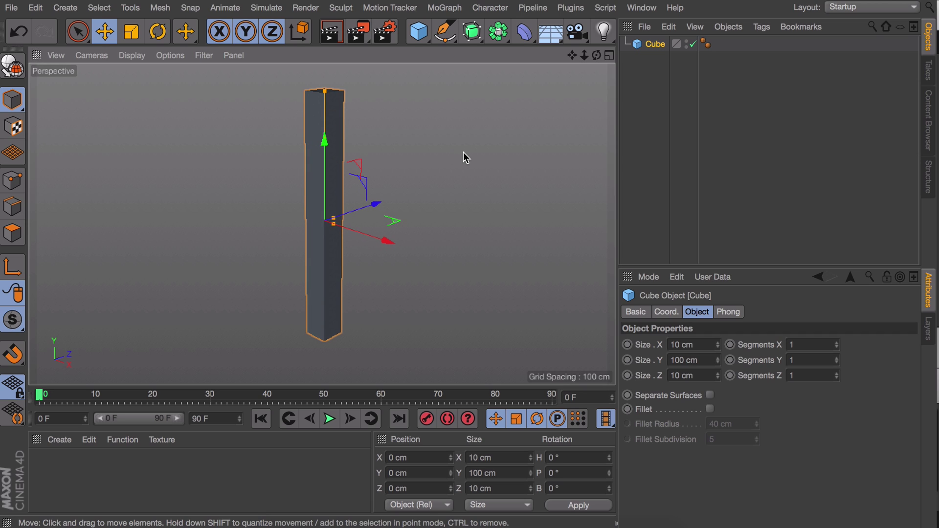
pyautogui.click(463, 152)
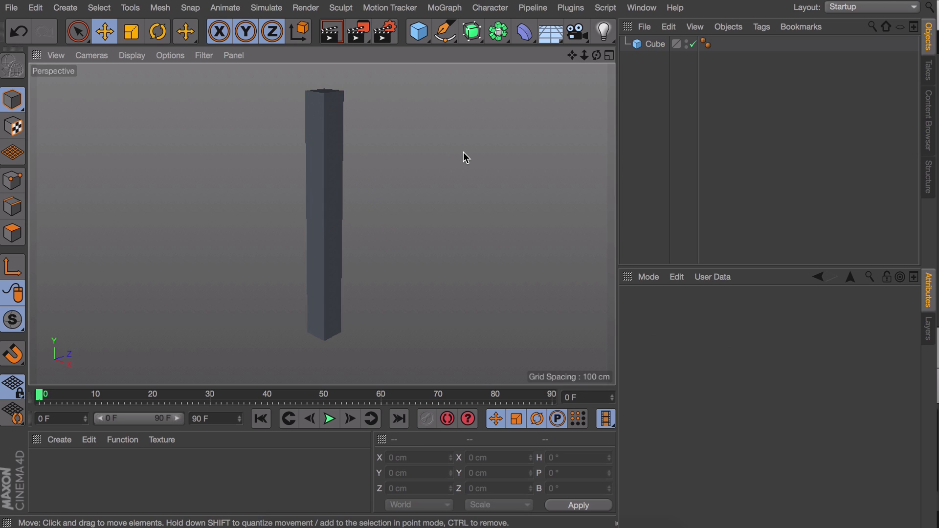
pyautogui.click(655, 44)
pyautogui.moveTo(506, 36); pyautogui.dragTo(755, 40)
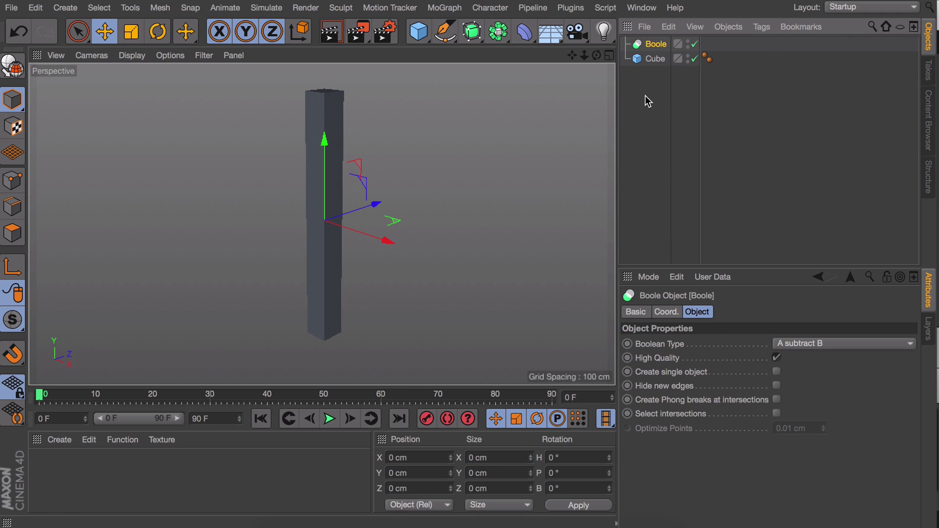
# Step: Duplicate the cube and enlarge the copy to 11 cm in X, 101 cm in Y and 11 cm in Z
pyautogui.click(652, 59)
pyautogui.keyDown('ctrl'); pyautogui.moveTo(653, 59); pyautogui.dragTo(654, 80); pyautogui.keyUp('ctrl')
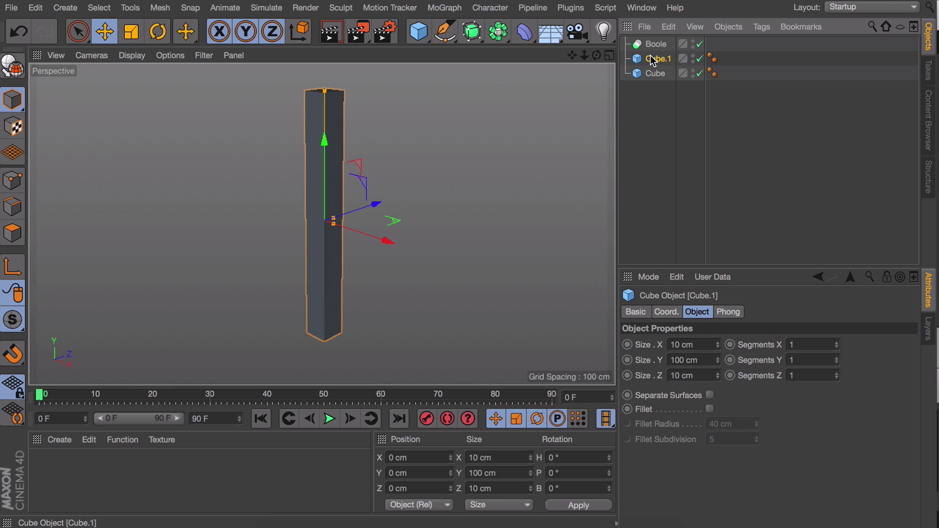
pyautogui.click(717, 342)
pyautogui.click(717, 357)
pyautogui.click(717, 372)
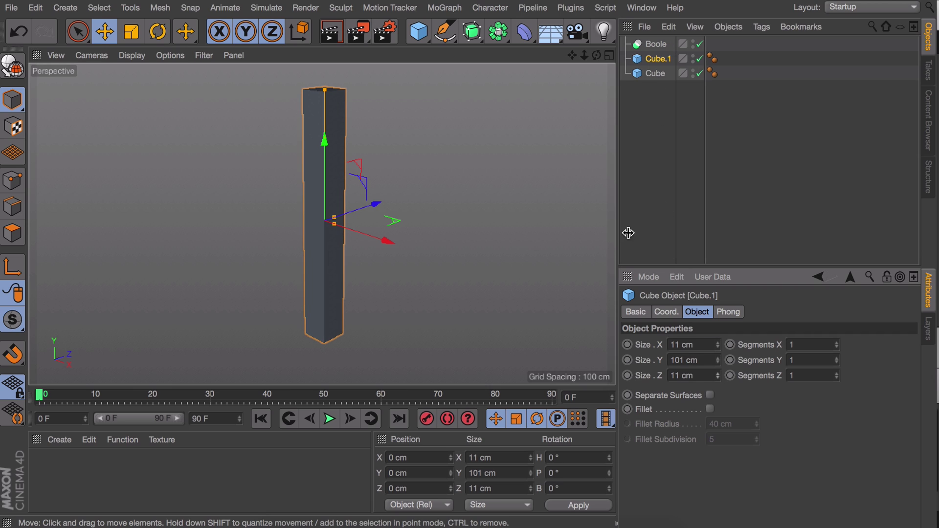
# Step: Nest both cubes under the Boole with Cube above Cube.1, and check the outline of each cube
pyautogui.keyDown('shift'); pyautogui.click(654, 74); pyautogui.keyUp('shift')
pyautogui.moveTo(657, 62); pyautogui.dragTo(656, 42)
pyautogui.click(664, 93)
pyautogui.click(662, 58)
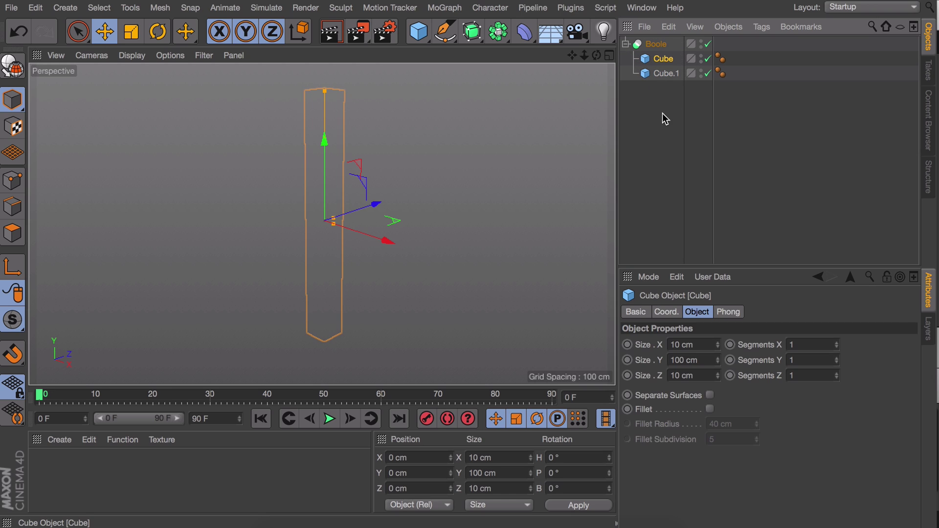
pyautogui.click(664, 117)
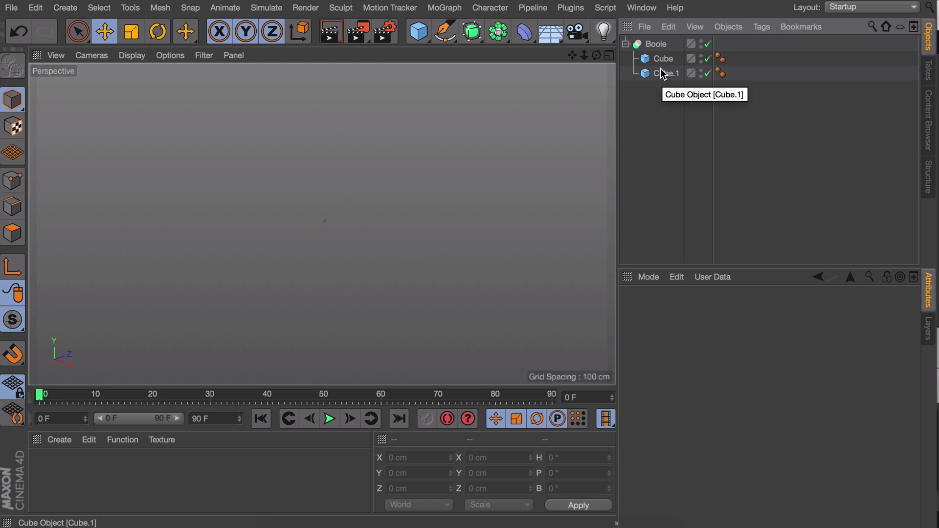
pyautogui.click(663, 74)
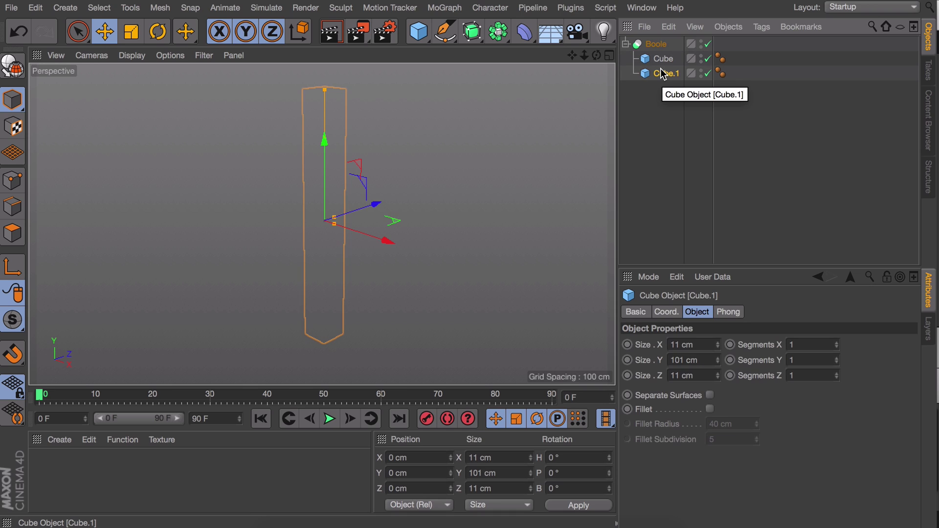
pyautogui.click(670, 118)
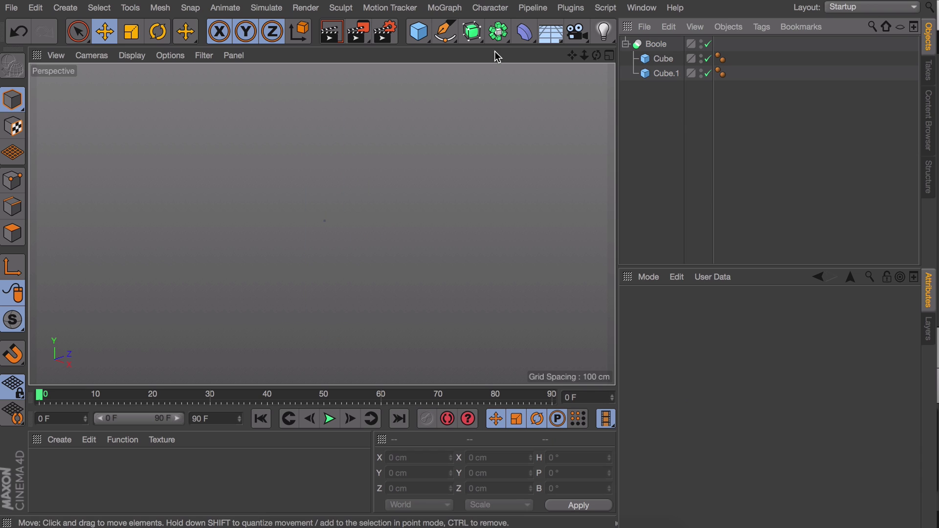
# Step: Add a null object and give it a user data entry named Slider
pyautogui.moveTo(421, 40); pyautogui.dragTo(460, 47)
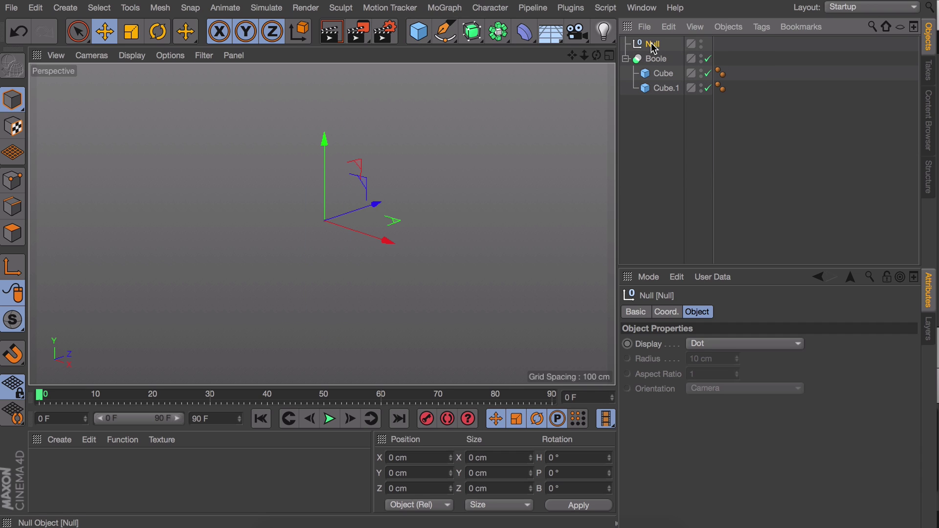
pyautogui.click(712, 277)
pyautogui.click(719, 292)
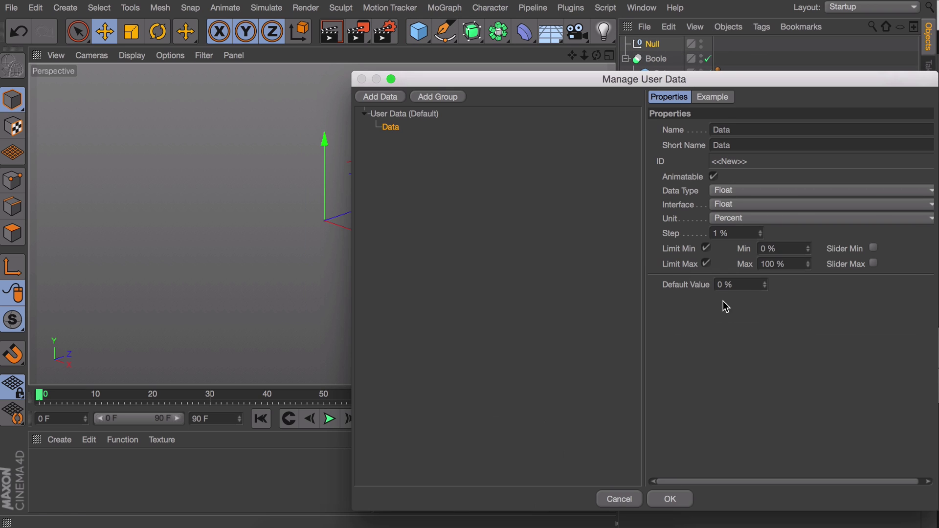
pyautogui.doubleClick(756, 129)
pyautogui.write('Slider')
# Step: Set the new null's Slider entry to the Integer data type with an Integer Slider interface, and accept it
pyautogui.moveTo(698, 84); pyautogui.dragTo(581, 70)
pyautogui.click(629, 178)
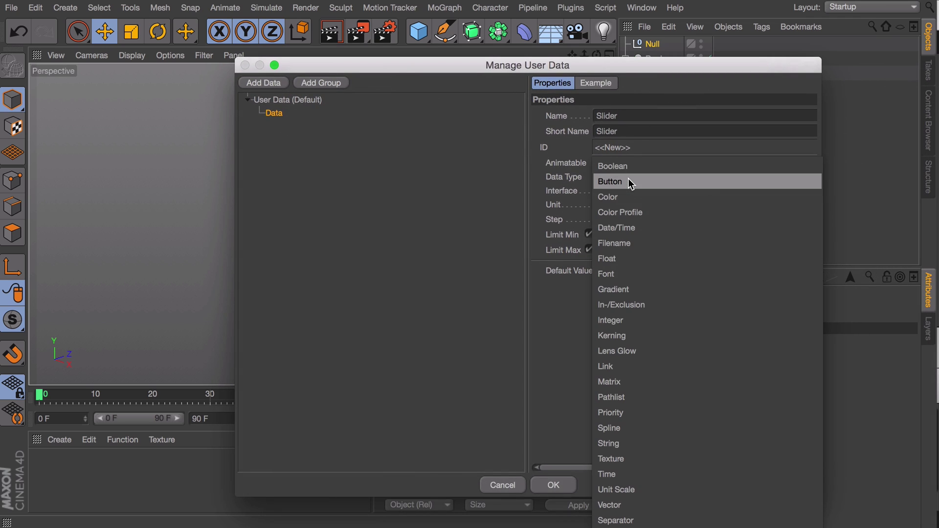
pyautogui.click(624, 320)
pyautogui.click(625, 190)
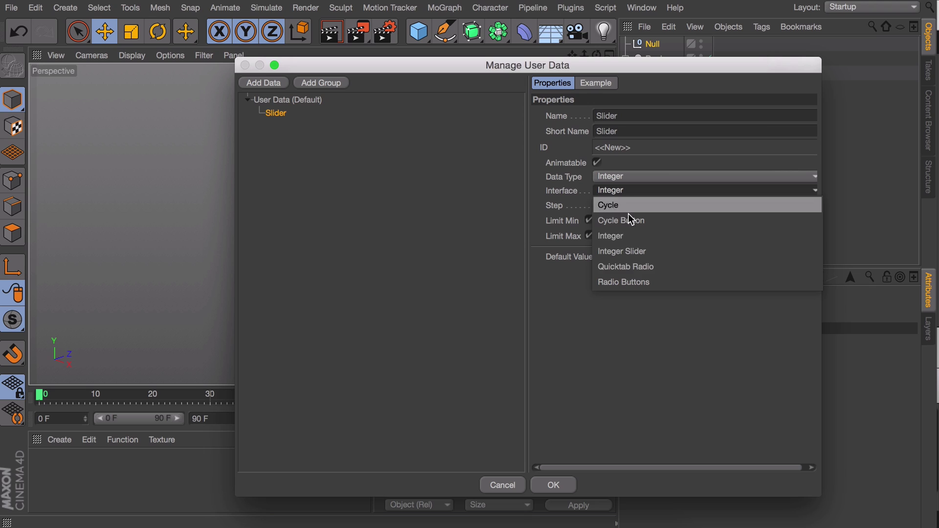
pyautogui.click(637, 251)
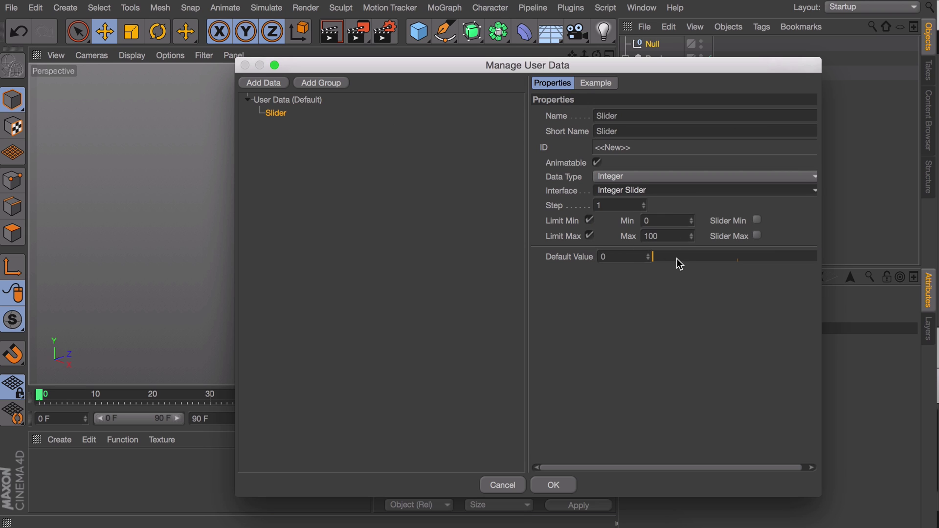
pyautogui.click(548, 485)
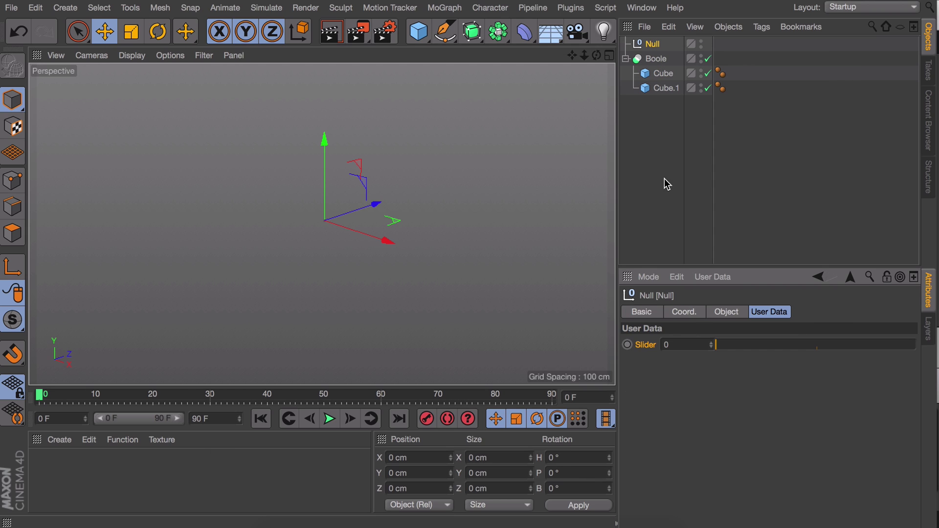
# Step: Set the null's Slider user data entry as the XPressions driver
pyautogui.rightClick(645, 345)
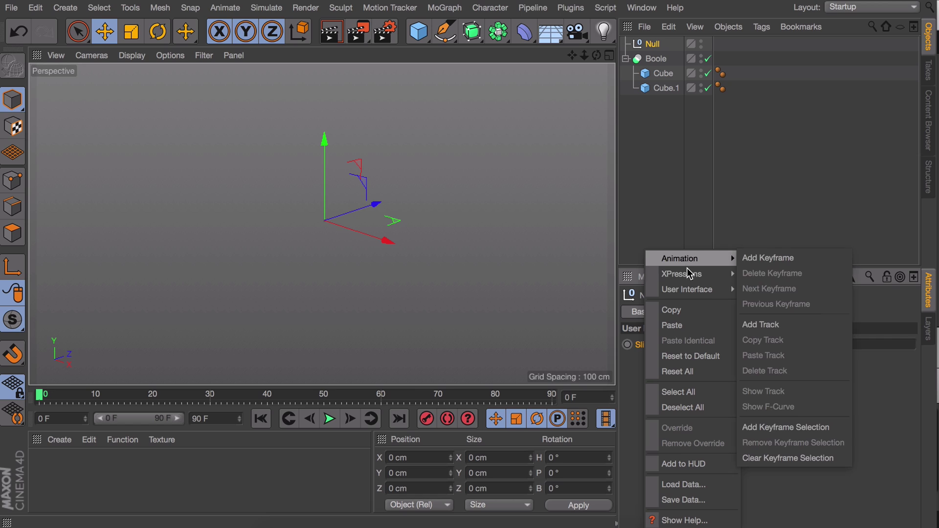
pyautogui.moveTo(686, 273)
pyautogui.click(760, 273)
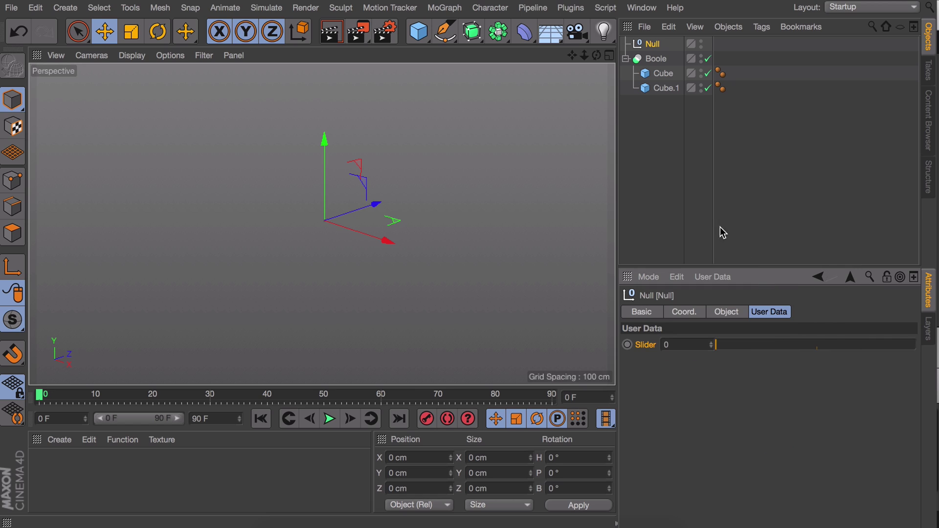
# Step: Make Cube.1's Y position driven by the null's Slider, and try out the slider
pyautogui.click(664, 73)
pyautogui.click(665, 87)
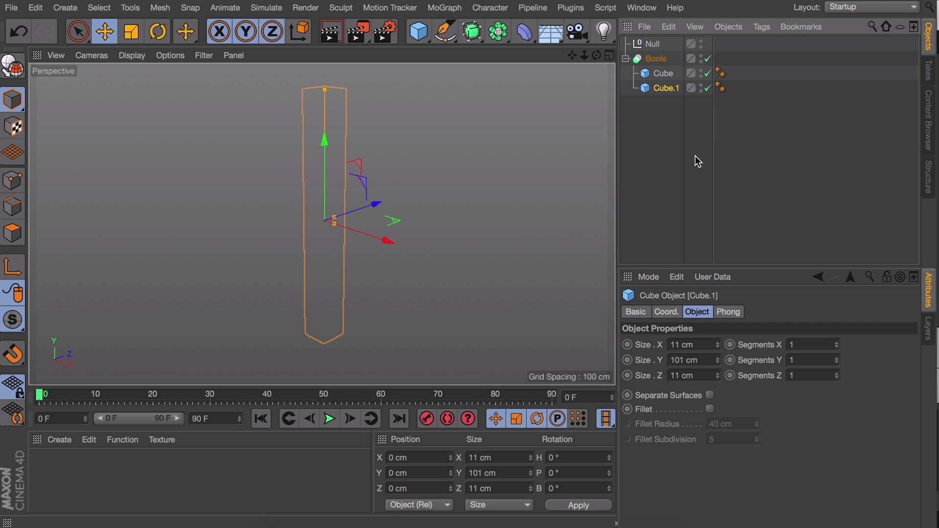
pyautogui.click(676, 312)
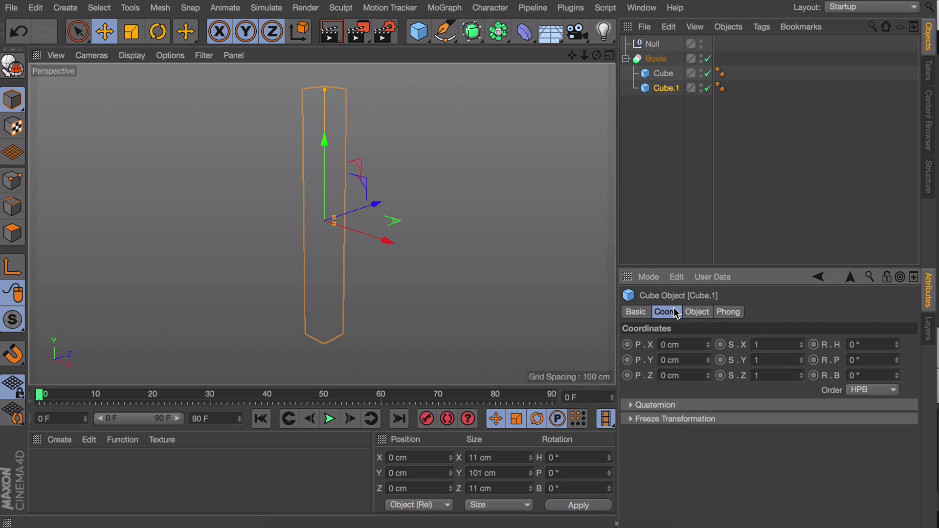
pyautogui.rightClick(650, 363)
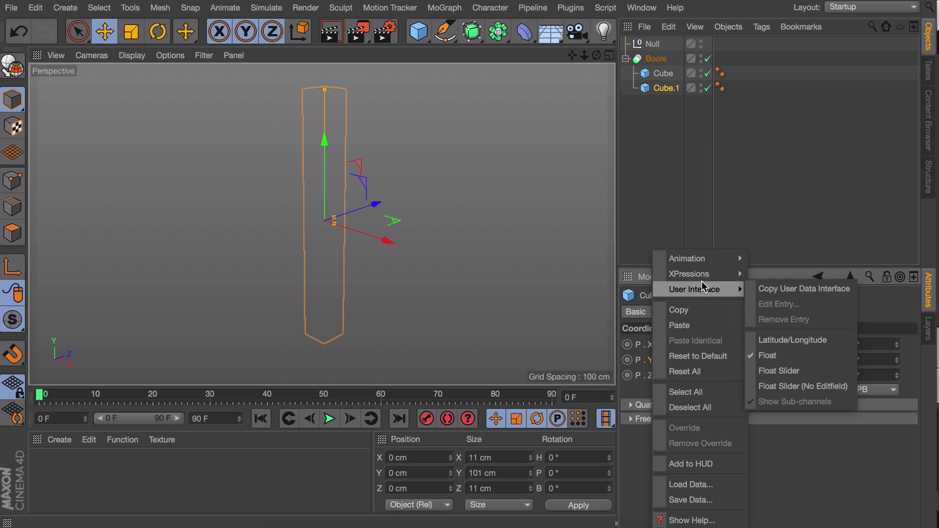
pyautogui.moveTo(702, 273)
pyautogui.click(781, 304)
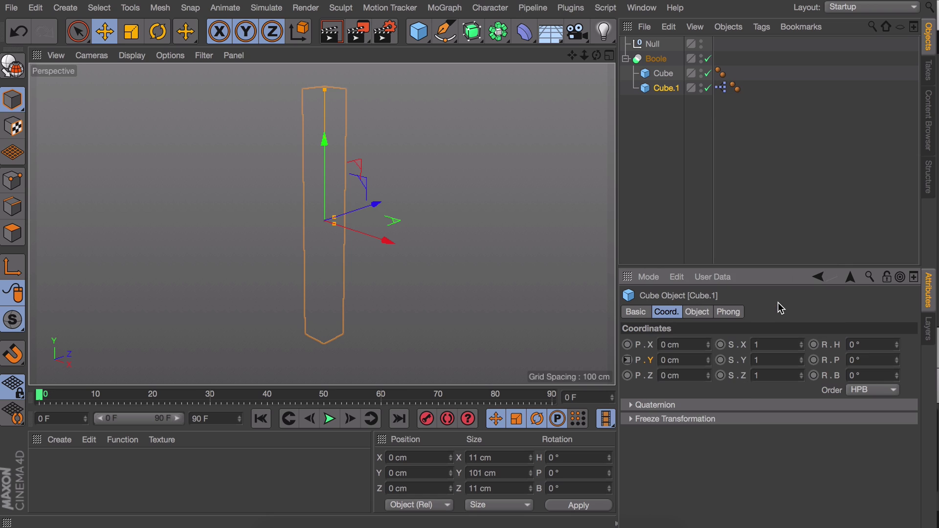
pyautogui.click(651, 45)
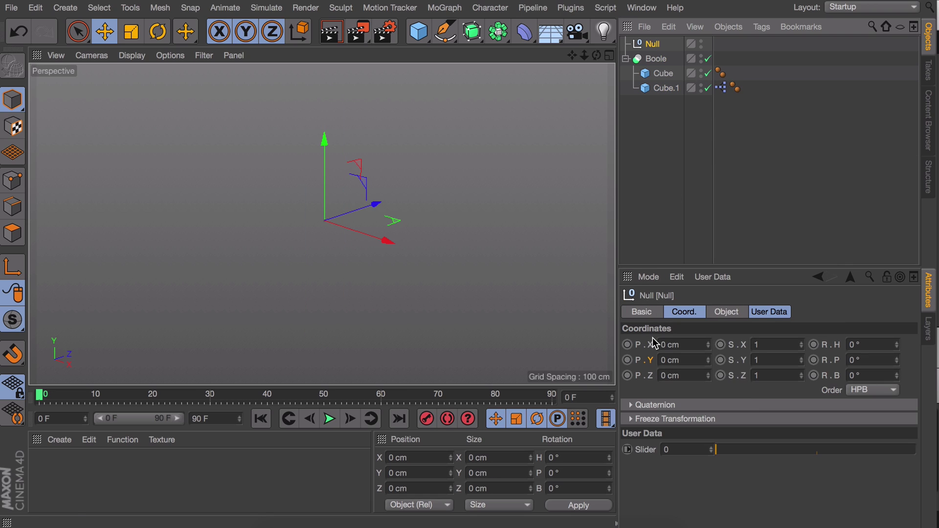
pyautogui.moveTo(724, 450); pyautogui.dragTo(541, 440)
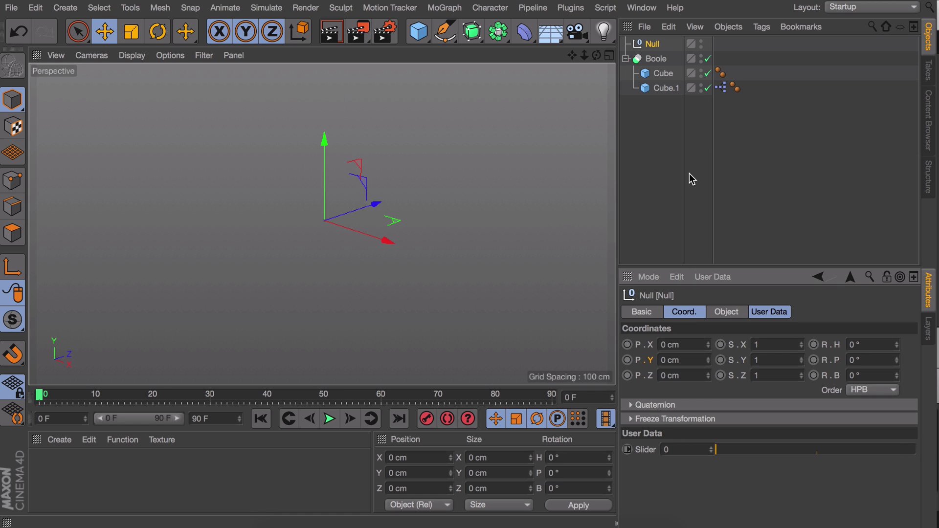
# Step: Rename the null to Bar graph and deselect it
pyautogui.click(636, 128)
pyautogui.doubleClick(653, 44)
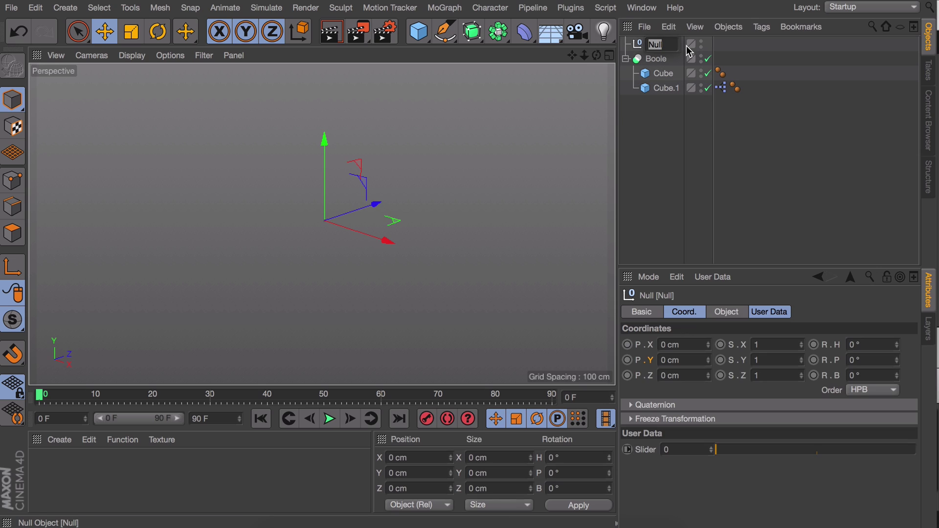
pyautogui.write('Bar graph')
pyautogui.press('Return')
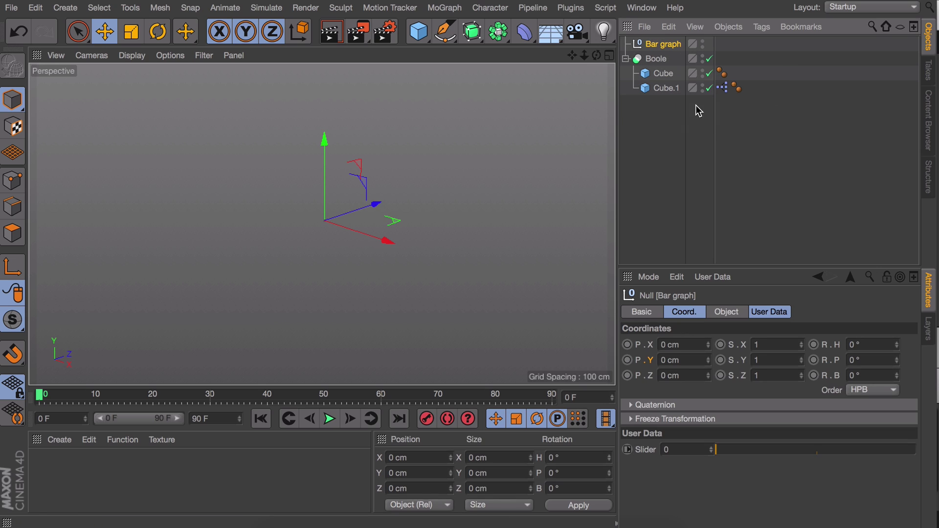
pyautogui.click(659, 131)
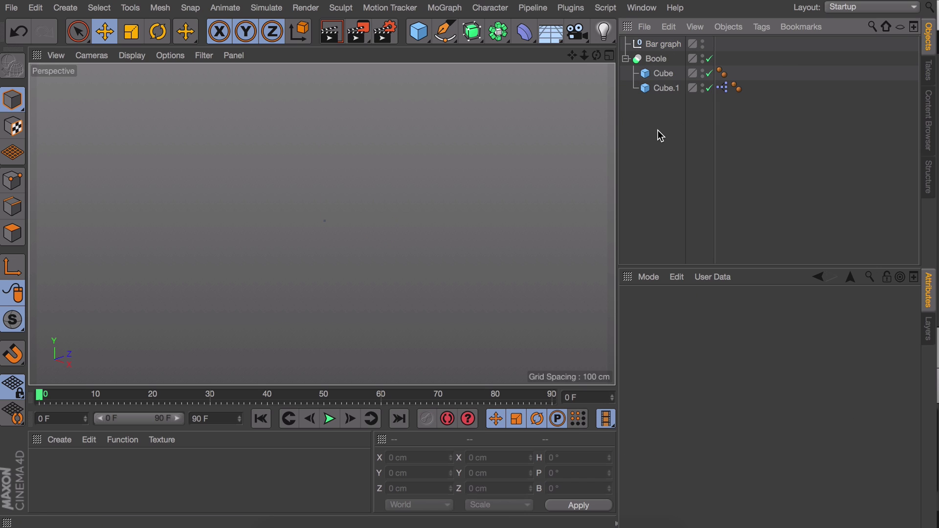
# Step: Add another cube and set its X and Z sizes to 1 cm
pyautogui.click(418, 33)
pyautogui.click(697, 312)
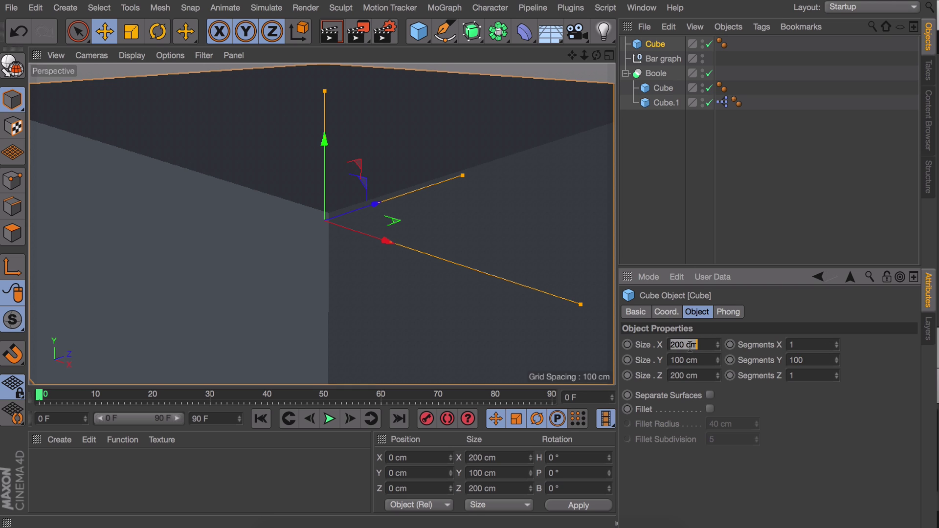
pyautogui.write('1')
pyautogui.press('Tab')
pyautogui.press('Tab')
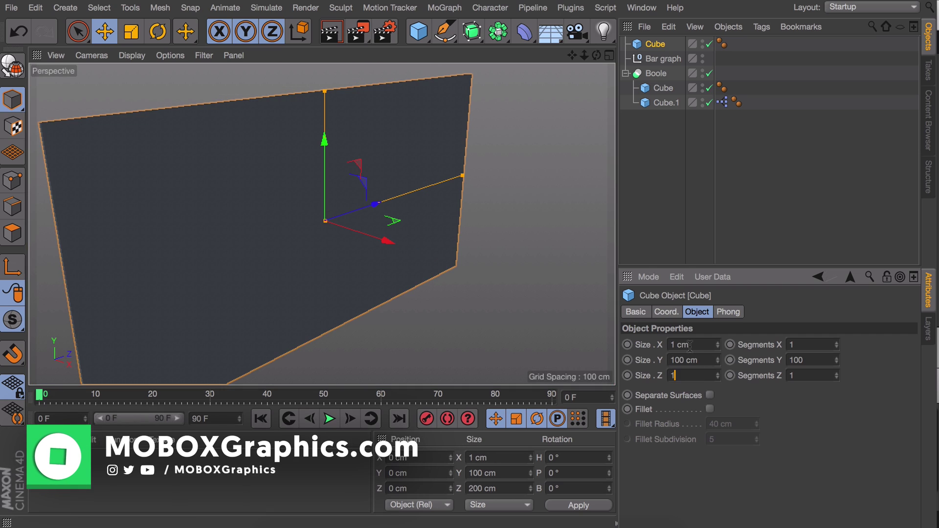
pyautogui.write('1')
pyautogui.press('Return')
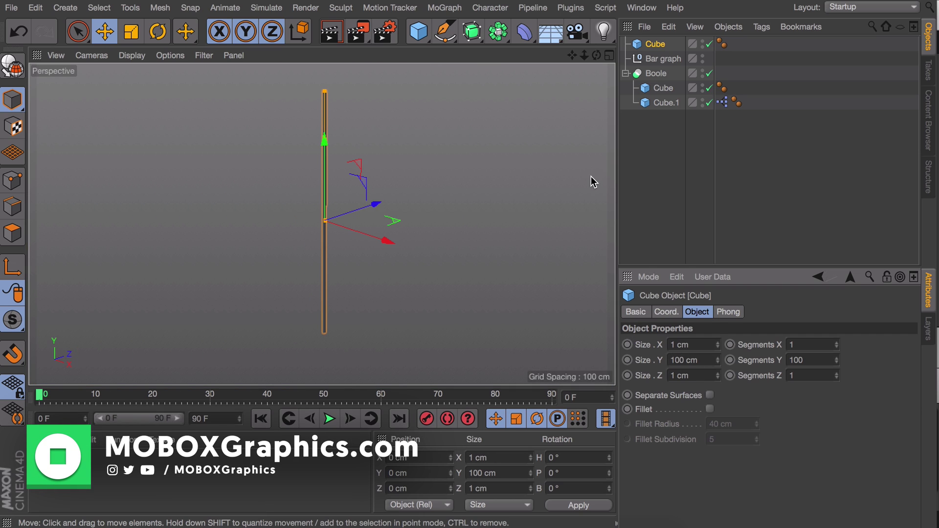
# Step: Make the thin cube editable and select the lowest polygon on one of its long sides
pyautogui.press('c')
pyautogui.click(12, 233)
pyautogui.keyDown('alt'); pyautogui.moveTo(328, 331); pyautogui.dragTo(350, 255); pyautogui.keyUp('alt')
pyautogui.scroll(5, 311, 340)
pyautogui.click(319, 325)
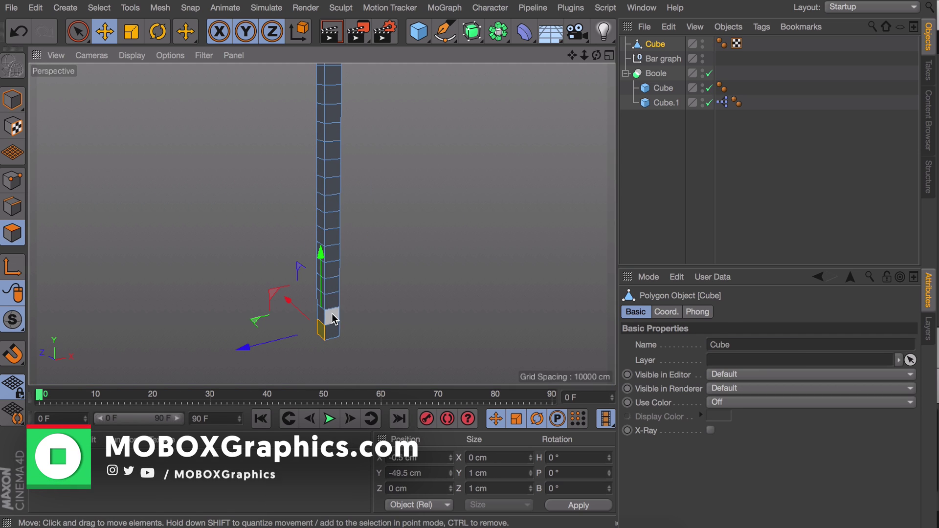
# Step: Add every tenth polygon up the same side to the selection until it spans 51 cm in Y
pyautogui.scroll(2, 327, 272)
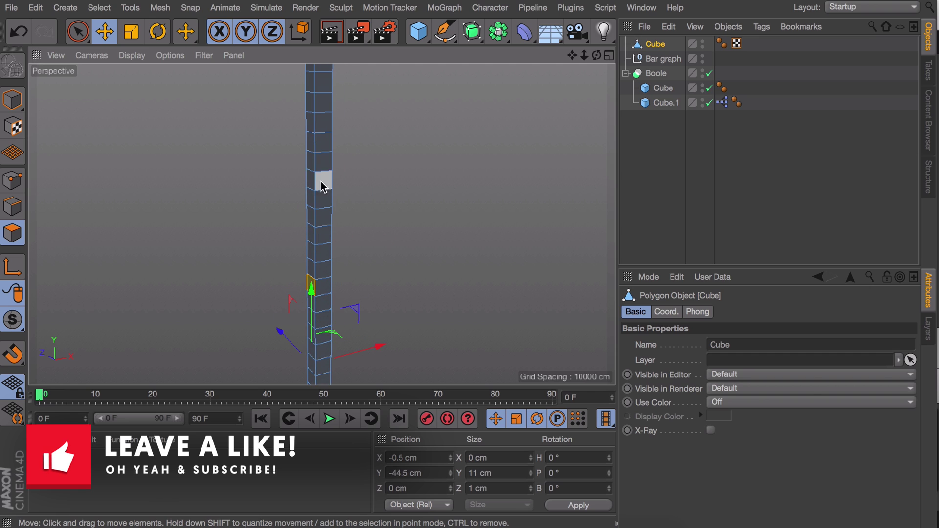
pyautogui.keyDown('shift'); pyautogui.click(311, 102); pyautogui.keyUp('shift')
pyautogui.keyDown('alt'); pyautogui.moveTo(323, 103); pyautogui.dragTo(321, 225, button='middle'); pyautogui.keyUp('alt')
pyautogui.keyDown('shift'); pyautogui.click(296, 178); pyautogui.keyUp('shift')
pyautogui.keyDown('alt'); pyautogui.moveTo(296, 179); pyautogui.dragTo(271, 340, button='middle'); pyautogui.keyUp('alt')
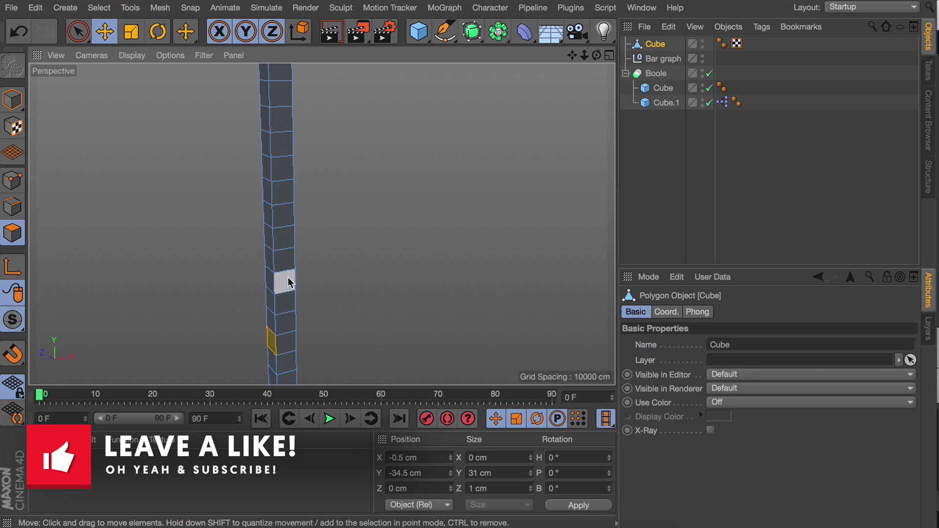
pyautogui.keyDown('shift'); pyautogui.click(267, 95); pyautogui.keyUp('shift')
pyautogui.keyDown('alt'); pyautogui.moveTo(266, 96); pyautogui.dragTo(267, 314, button='middle'); pyautogui.keyUp('alt')
pyautogui.keyDown('alt'); pyautogui.moveTo(275, 93); pyautogui.dragTo(269, 170, button='middle'); pyautogui.keyUp('alt')
pyautogui.keyDown('shift'); pyautogui.click(249, 134); pyautogui.keyUp('shift')
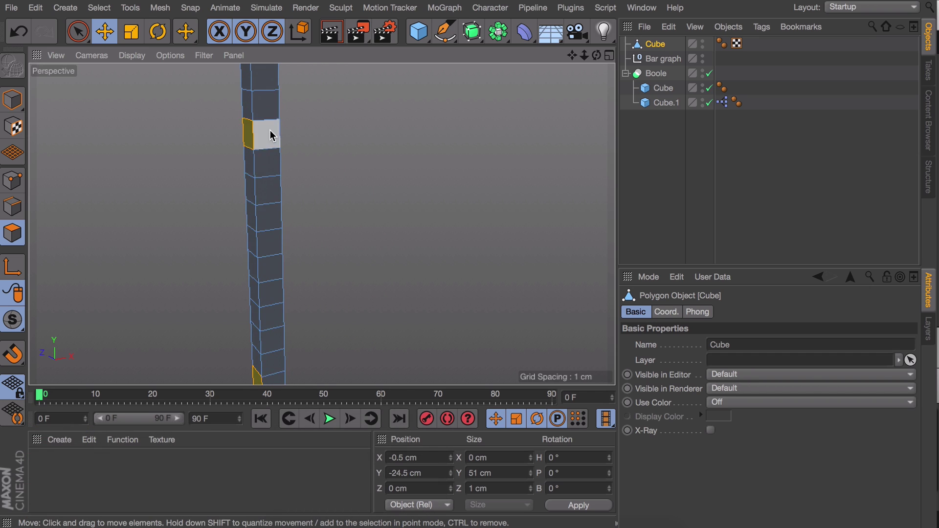
# Step: Extend the selection with every tenth polygon on the same side up to the top of the thin cube
pyautogui.keyDown('alt'); pyautogui.moveTo(270, 130); pyautogui.dragTo(250, 284, button='middle'); pyautogui.keyUp('alt')
pyautogui.keyDown('alt'); pyautogui.moveTo(240, 88); pyautogui.dragTo(236, 294, button='middle'); pyautogui.keyUp('alt')
pyautogui.keyDown('shift'); pyautogui.click(211, 189); pyautogui.keyUp('shift')
pyautogui.keyDown('alt'); pyautogui.moveTo(223, 177); pyautogui.dragTo(223, 212, button='right'); pyautogui.keyUp('alt')
pyautogui.keyDown('alt'); pyautogui.moveTo(225, 218); pyautogui.dragTo(282, 270, button='middle'); pyautogui.keyUp('alt')
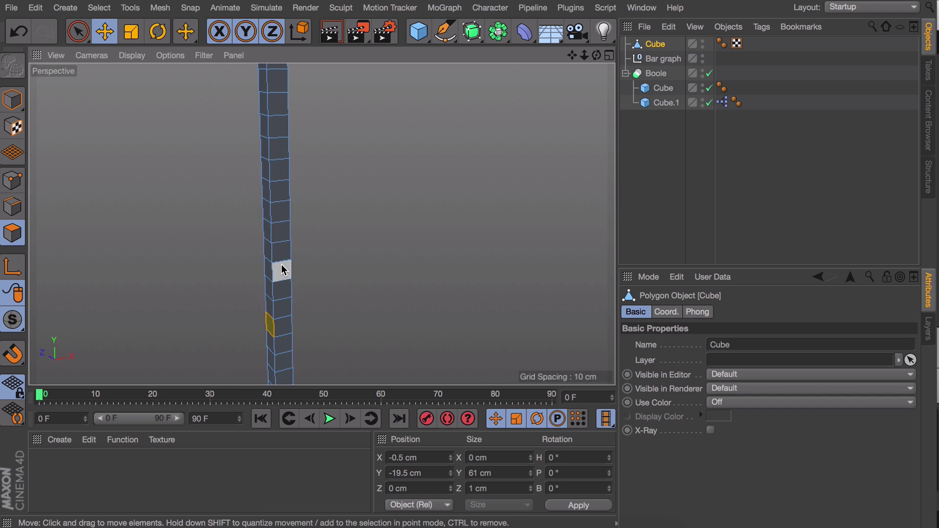
pyautogui.keyDown('shift'); pyautogui.click(264, 127); pyautogui.keyUp('shift')
pyautogui.keyDown('alt'); pyautogui.moveTo(278, 120); pyautogui.dragTo(272, 313, button='middle'); pyautogui.keyUp('alt')
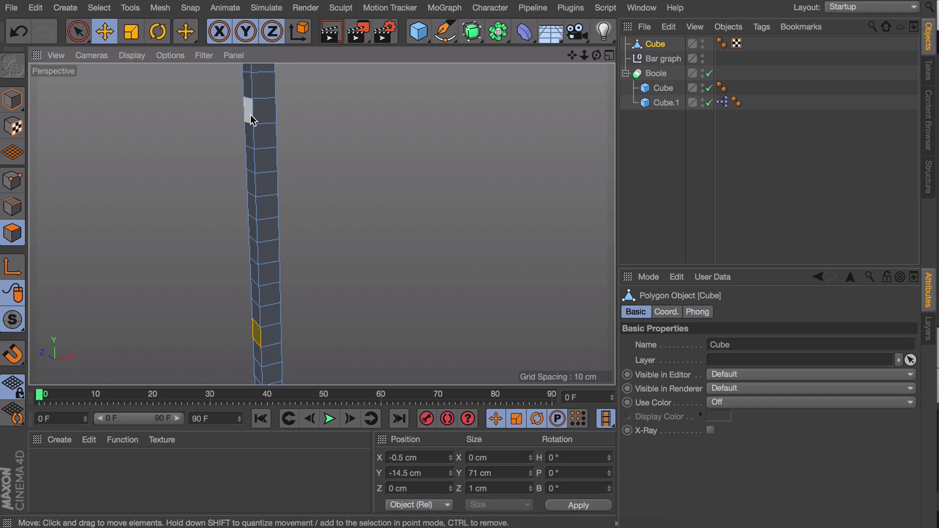
pyautogui.keyDown('alt'); pyautogui.moveTo(227, 126); pyautogui.dragTo(203, 253, button='middle'); pyautogui.keyUp('alt')
pyautogui.scroll(-5, 201, 248)
pyautogui.keyDown('alt'); pyautogui.moveTo(202, 291); pyautogui.dragTo(298, 184, button='middle'); pyautogui.keyUp('alt')
# Step: Extrude the selected polygons outward by 2 cm to form the ruler ticks, and deselect the object
pyautogui.press('d')
pyautogui.moveTo(304, 207); pyautogui.dragTo(309, 207)
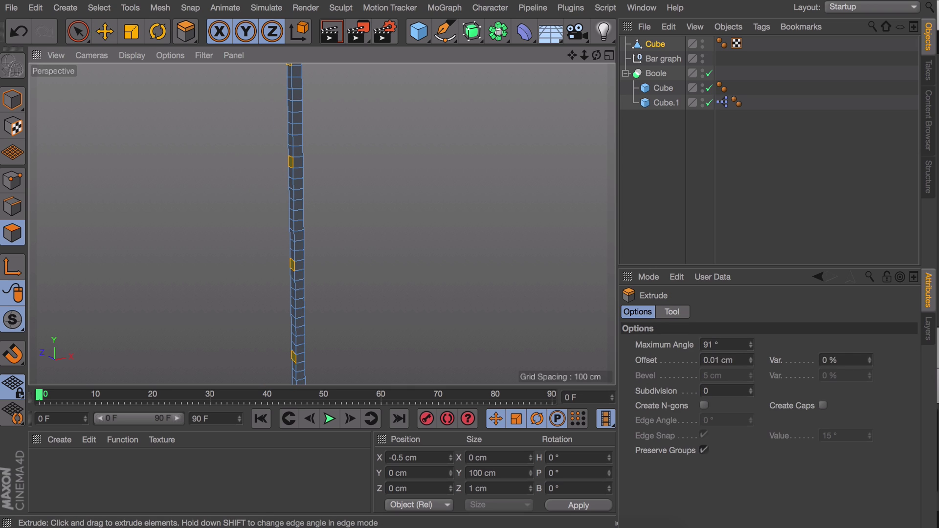
pyautogui.doubleClick(727, 360)
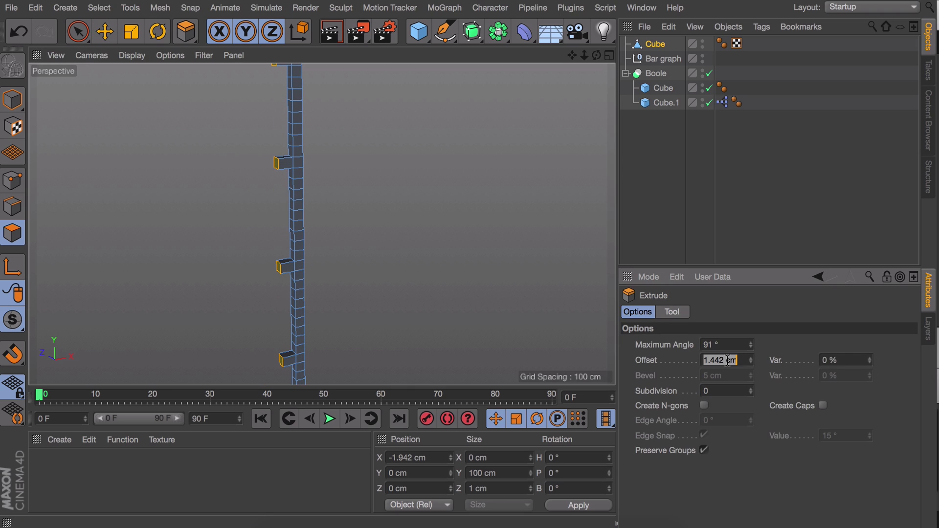
pyautogui.press('e')
pyautogui.click(656, 186)
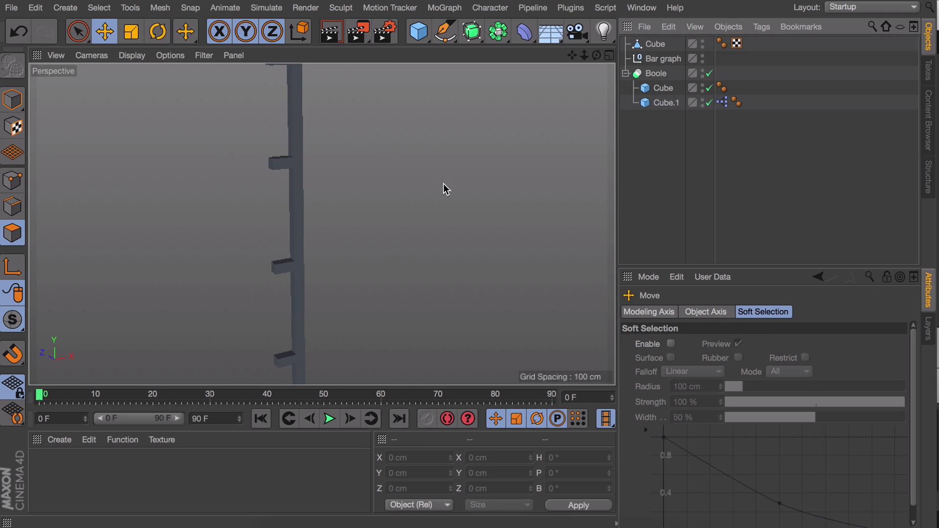
# Step: Duplicate the Boole with its two cubes, placing the copy at the head of the object list
pyautogui.scroll(-4, 330, 227)
pyautogui.keyDown('alt'); pyautogui.moveTo(329, 226); pyautogui.dragTo(345, 190); pyautogui.keyUp('alt')
pyautogui.keyDown('alt'); pyautogui.moveTo(391, 195); pyautogui.dragTo(380, 241, button='right'); pyautogui.keyUp('alt')
pyautogui.moveTo(382, 246)
pyautogui.keyDown('alt'); pyautogui.mouseDown()
pyautogui.moveTo(367, 247)
pyautogui.moveTo(368, 256)
pyautogui.mouseUp(); pyautogui.keyUp('alt')
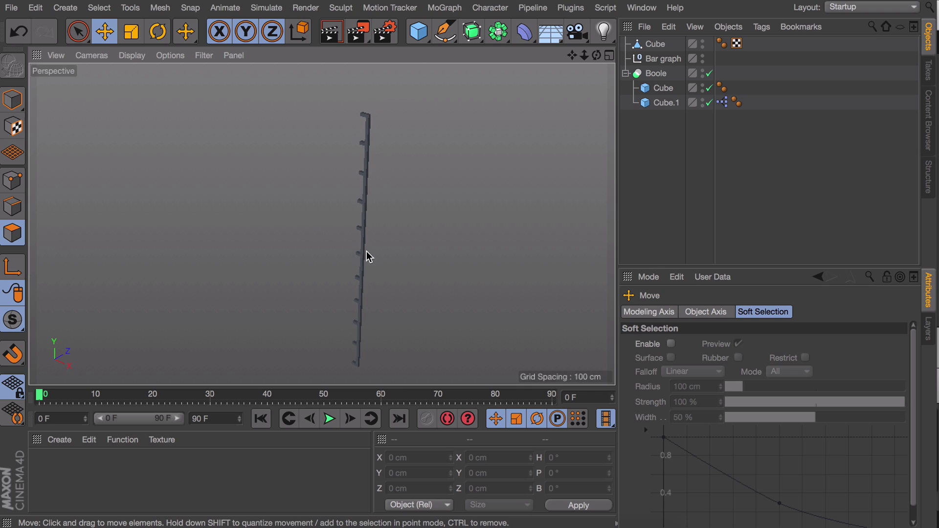
pyautogui.click(656, 77)
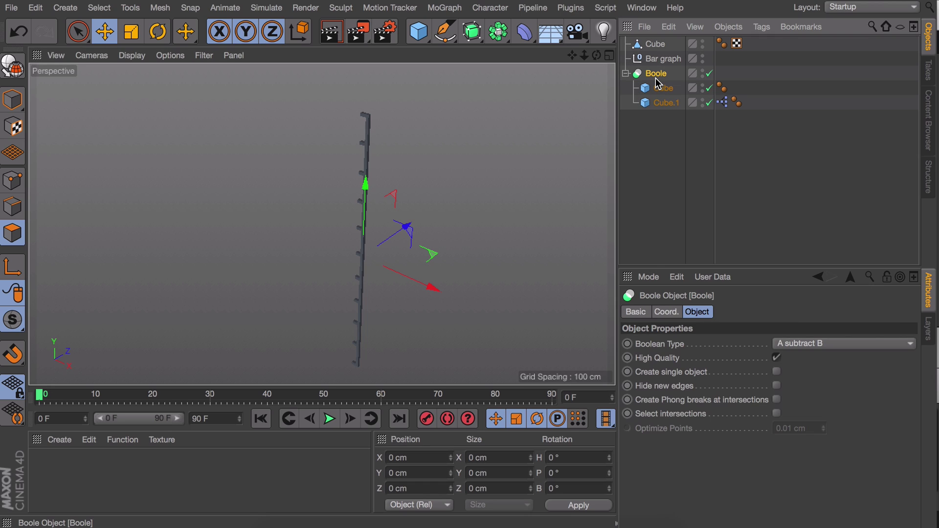
pyautogui.keyDown('ctrl'); pyautogui.moveTo(657, 76); pyautogui.dragTo(652, 40); pyautogui.keyUp('ctrl')
# Step: Raise the Bar graph slider until the driven cubes sit at 60 cm in Y, and switch to model mode
pyautogui.click(661, 59)
pyautogui.click(654, 88)
pyautogui.click(658, 103)
pyautogui.moveTo(719, 419); pyautogui.dragTo(827, 419)
pyautogui.click(662, 59)
pyautogui.click(662, 72)
pyautogui.keyDown('alt'); pyautogui.moveTo(564, 105); pyautogui.dragTo(534, 117, button='middle'); pyautogui.keyUp('alt')
pyautogui.click(12, 100)
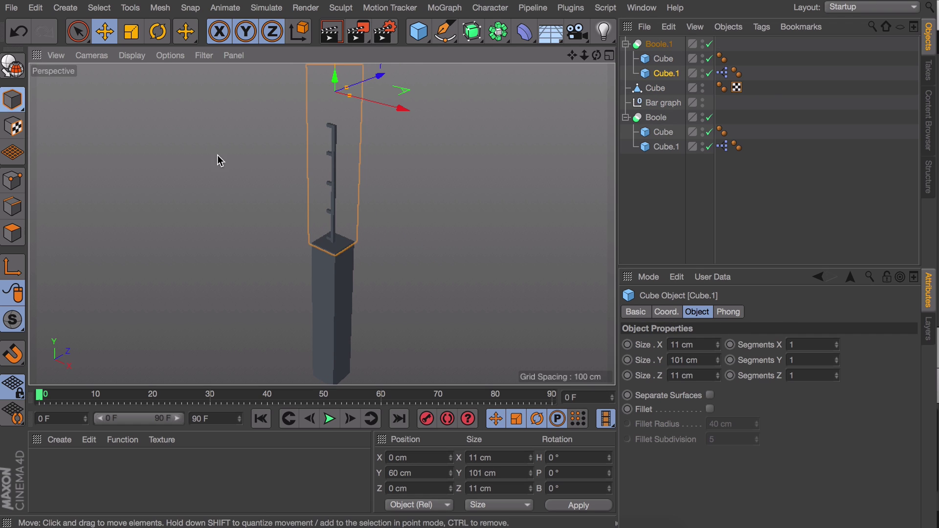
# Step: Replace the original Cube in Boole.1 with the ruler cube above Cube.1, and move Boole.1 to 20 cm in X
pyautogui.keyDown('alt'); pyautogui.moveTo(218, 155); pyautogui.dragTo(192, 155, button='middle'); pyautogui.keyUp('alt')
pyautogui.click(663, 60)
pyautogui.press('Delete')
pyautogui.click(658, 68)
pyautogui.moveTo(658, 67); pyautogui.dragTo(660, 52)
pyautogui.click(659, 44)
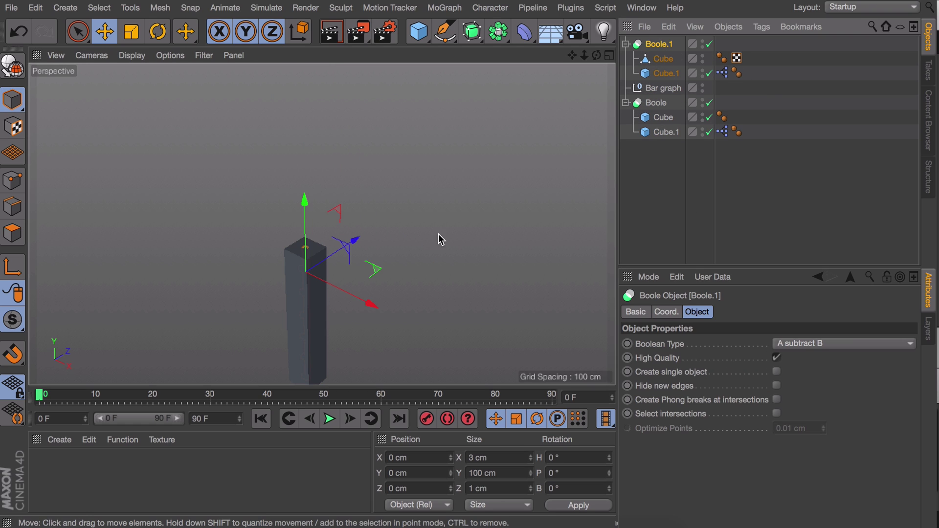
pyautogui.moveTo(371, 303); pyautogui.dragTo(422, 316)
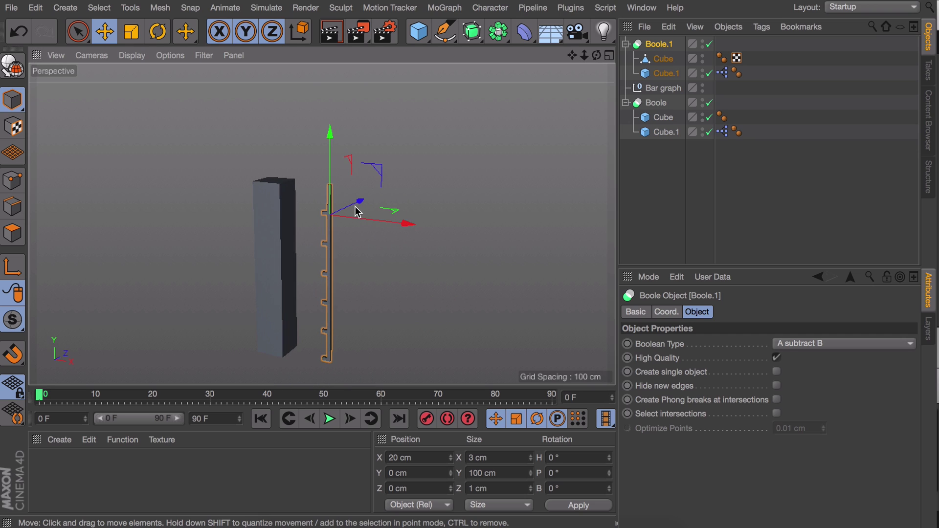
# Step: Test the Bar graph slider up and down to check that the bar and the ruler respond together
pyautogui.click(661, 90)
pyautogui.moveTo(836, 420); pyautogui.dragTo(876, 417)
pyautogui.click(734, 185)
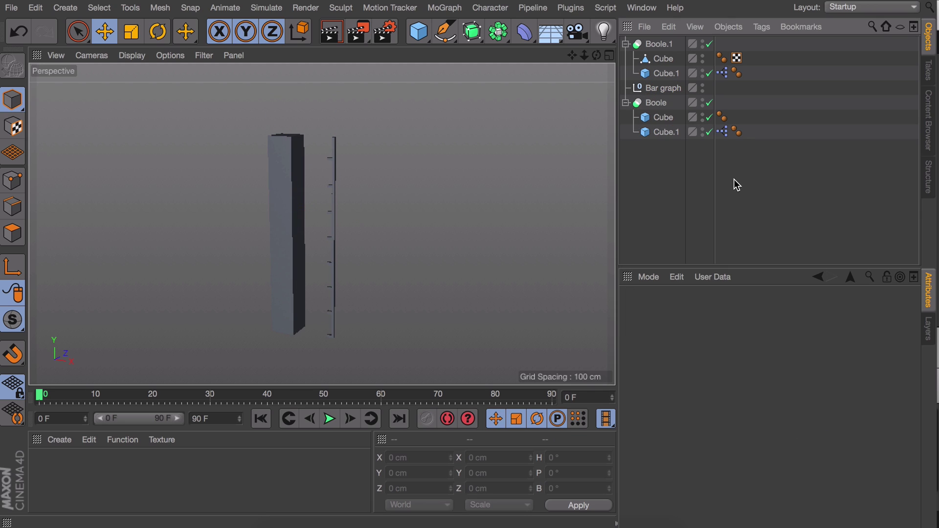
pyautogui.click(664, 90)
pyautogui.moveTo(751, 421); pyautogui.dragTo(709, 421)
pyautogui.click(734, 196)
# Step: Add a MoText object and set the Bar graph slider to 100
pyautogui.click(445, 8)
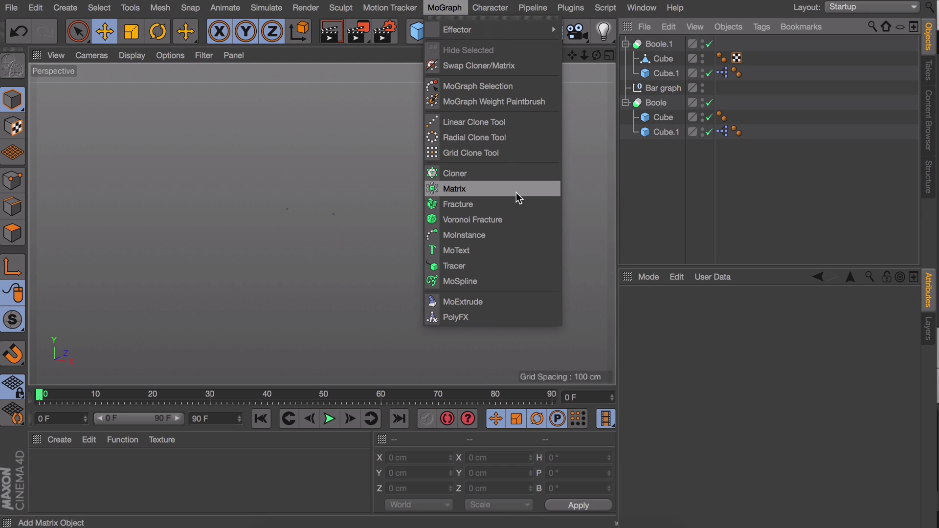
pyautogui.click(482, 249)
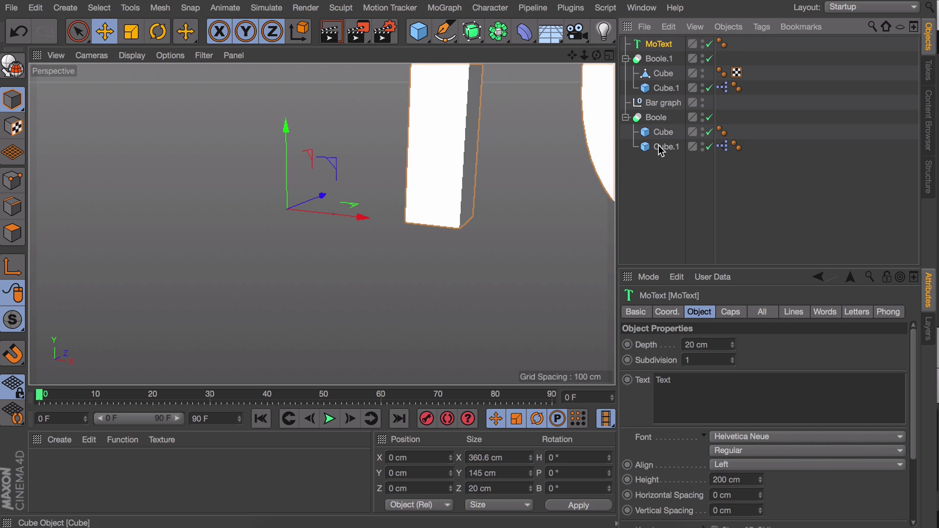
pyautogui.click(670, 101)
pyautogui.moveTo(714, 421); pyautogui.dragTo(919, 421)
pyautogui.keyDown('alt'); pyautogui.moveTo(320, 142); pyautogui.dragTo(304, 182, button='middle'); pyautogui.keyUp('alt')
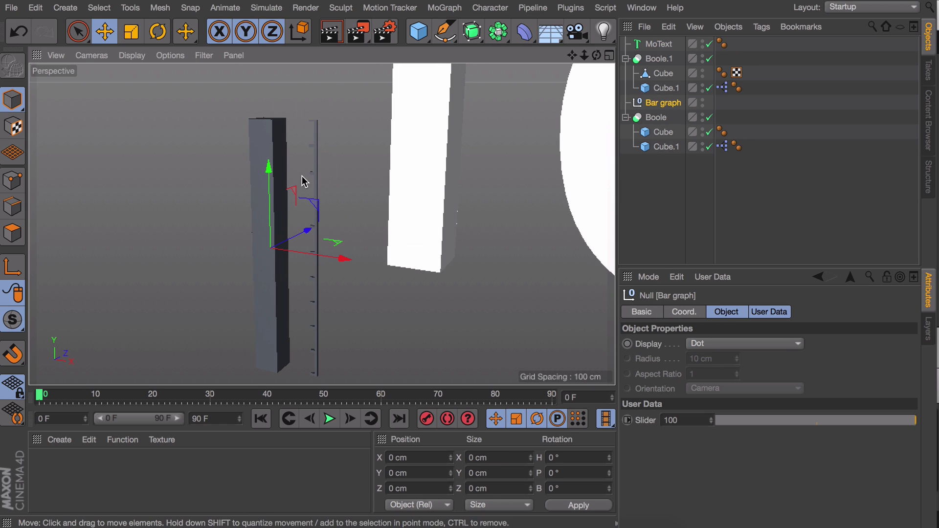
# Step: Scale the MoText to about 15 cm wide and place it beside the ruler at about X 25.5 cm, Y 43 cm
pyautogui.click(456, 134)
pyautogui.press('t')
pyautogui.moveTo(457, 134); pyautogui.dragTo(276, 165)
pyautogui.press('e')
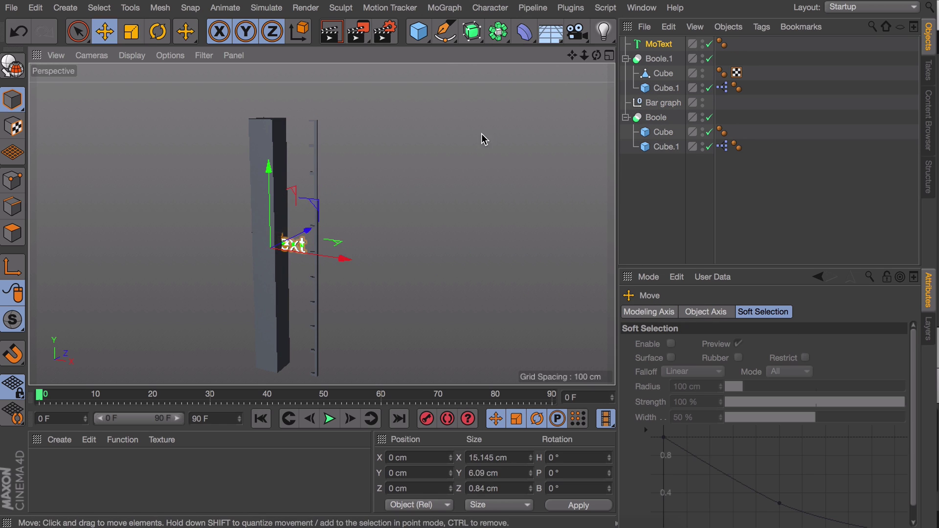
pyautogui.moveTo(345, 259); pyautogui.dragTo(405, 266)
pyautogui.moveTo(331, 203); pyautogui.dragTo(335, 82)
# Step: Try to set the MoText's Text as an absolute driven parameter, and undo it
pyautogui.scroll(5, 353, 100)
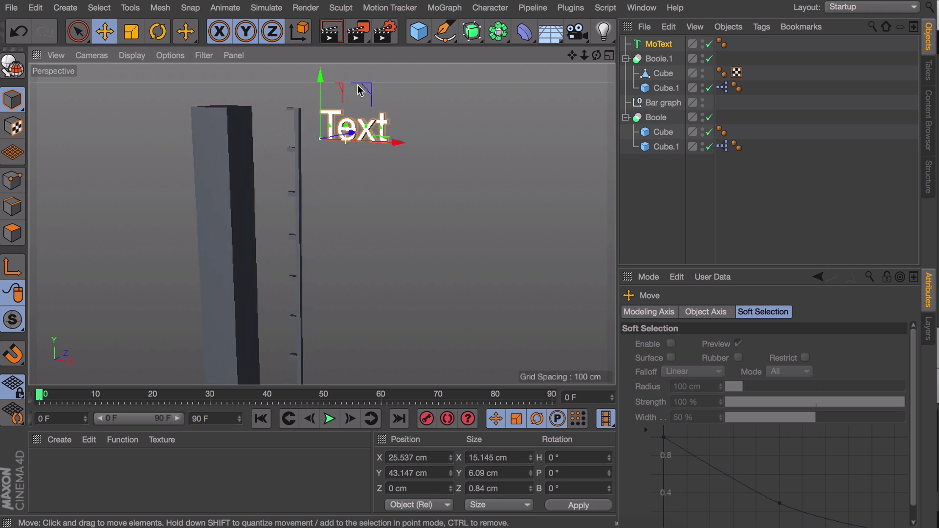
pyautogui.click(661, 43)
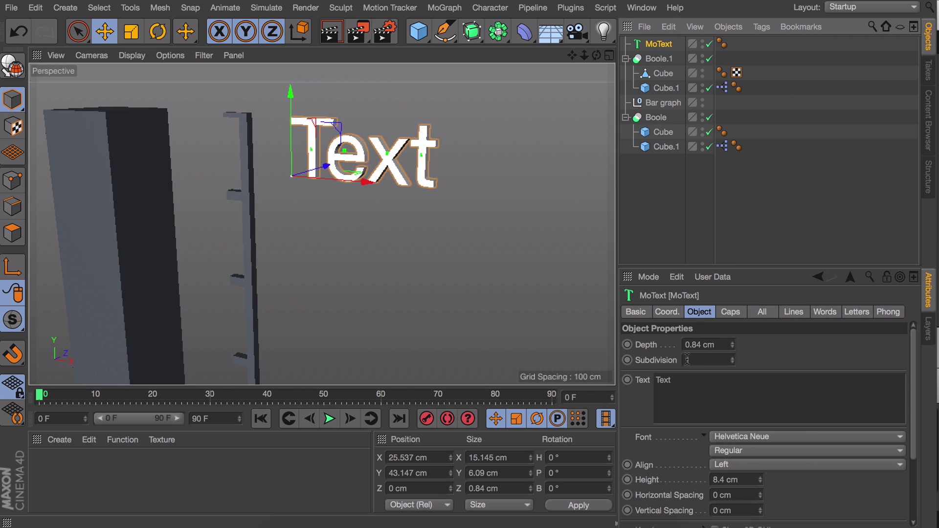
pyautogui.rightClick(646, 389)
pyautogui.moveTo(685, 276)
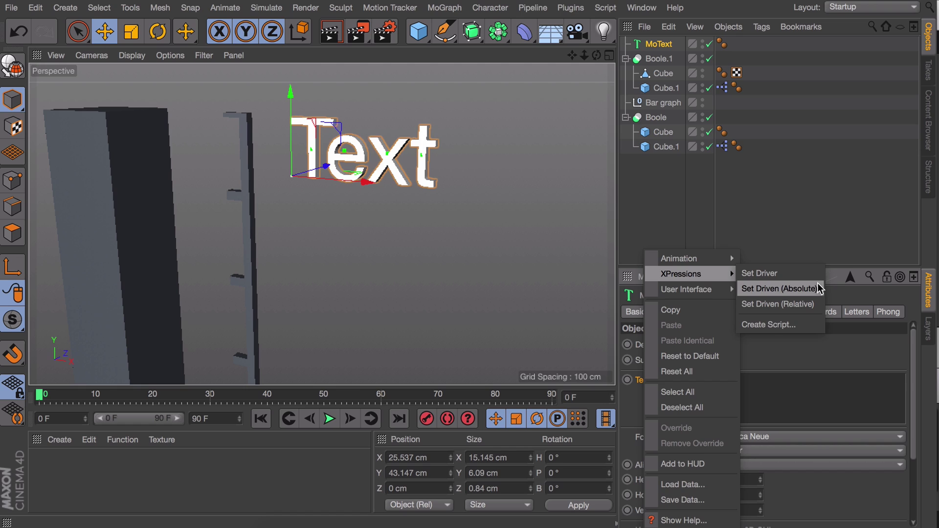
pyautogui.click(777, 288)
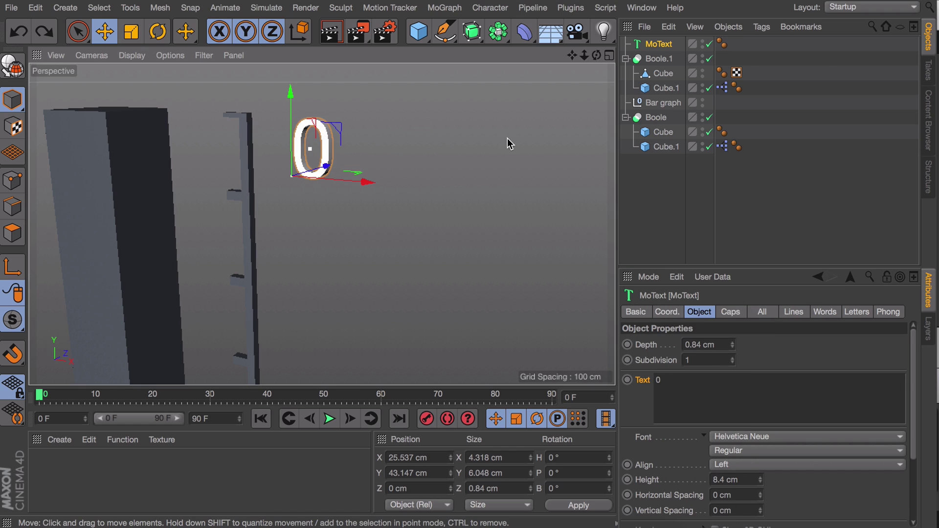
pyautogui.press('super+z')
pyautogui.press('super+z')
# Step: Move the MoText to about Y 43 cm beside the ruler and make its Text driven by the Bar graph slider
pyautogui.keyDown('alt'); pyautogui.moveTo(421, 145); pyautogui.dragTo(422, 253, button='right'); pyautogui.keyUp('alt')
pyautogui.moveTo(364, 260); pyautogui.dragTo(367, 102)
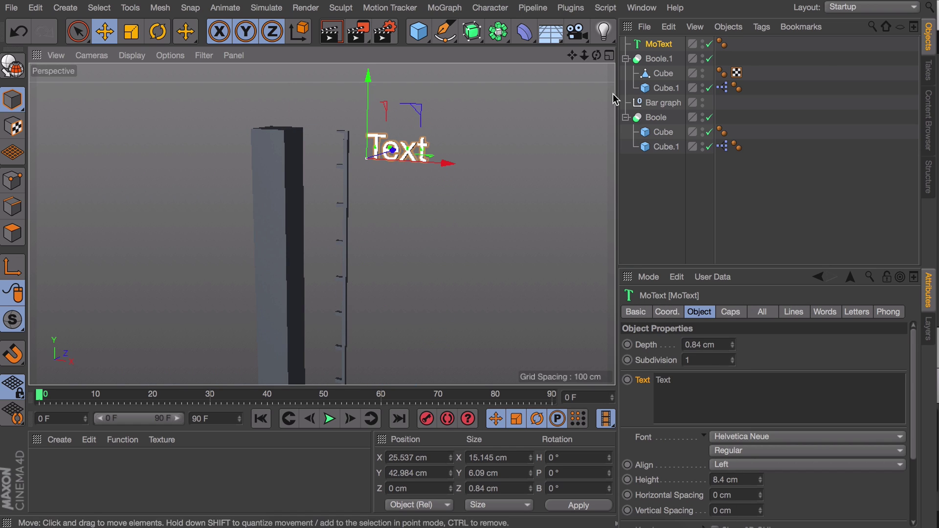
pyautogui.click(663, 102)
pyautogui.click(659, 44)
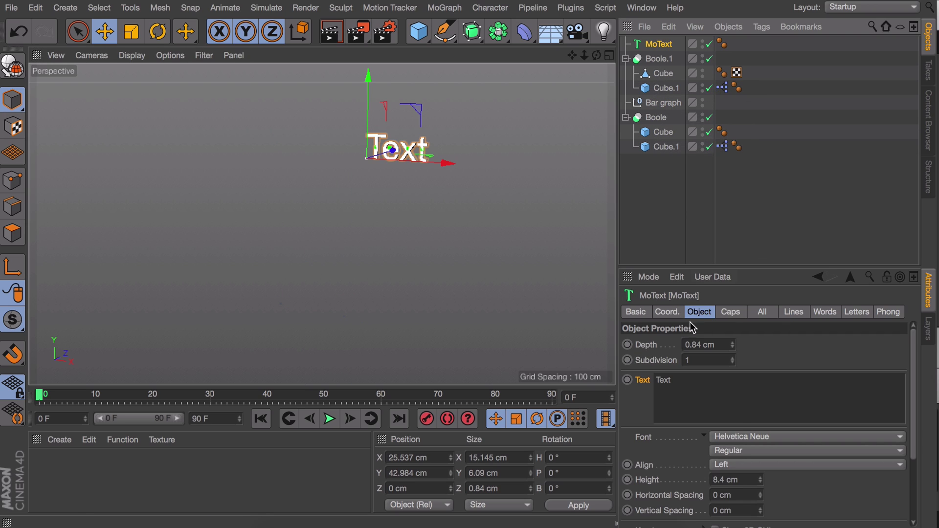
pyautogui.rightClick(696, 324)
pyautogui.moveTo(685, 274)
pyautogui.click(785, 304)
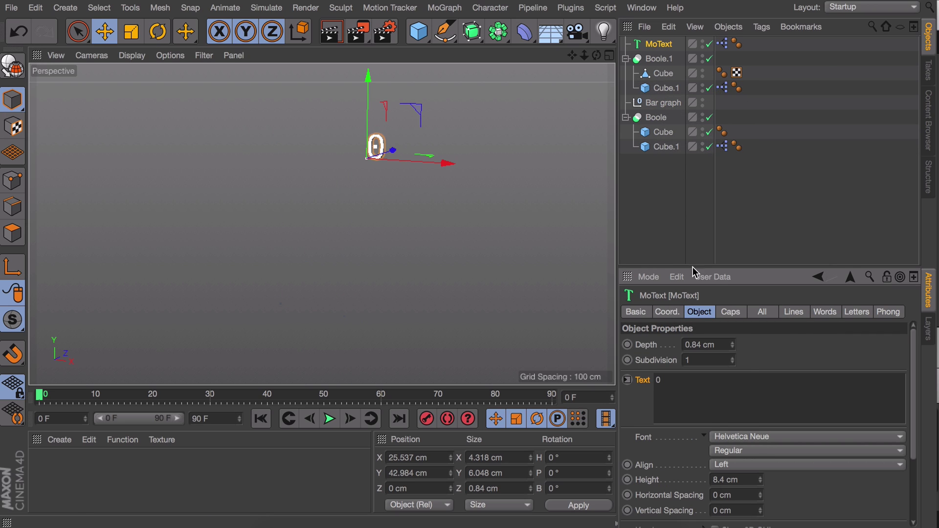
# Step: Set the Bar graph slider to 100 and raise the MoText to about Y 43.6 cm, level with the ruler's upper end
pyautogui.click(663, 103)
pyautogui.moveTo(724, 420); pyautogui.dragTo(937, 423)
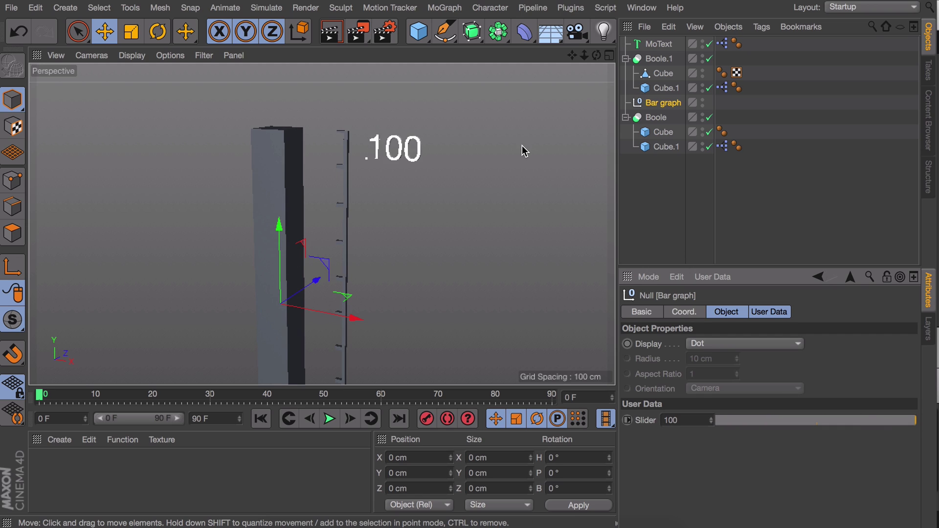
pyautogui.click(659, 44)
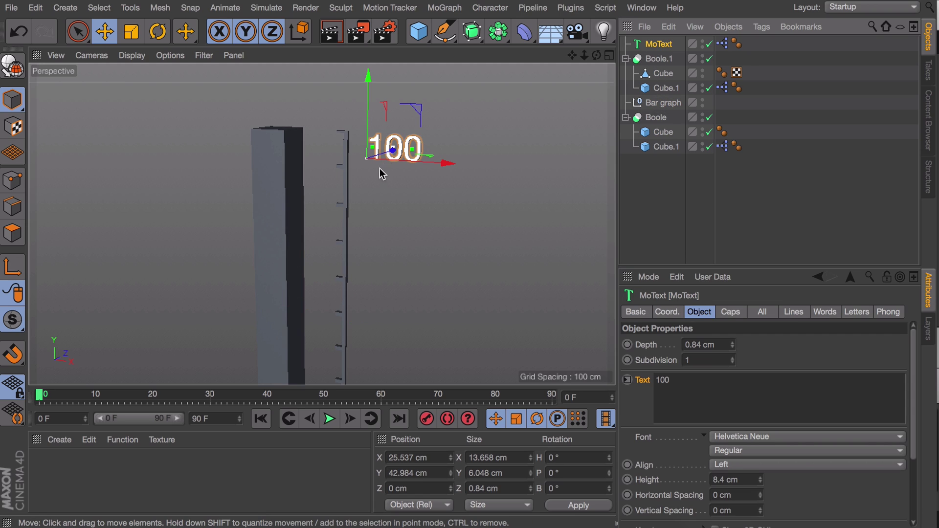
pyautogui.click(667, 312)
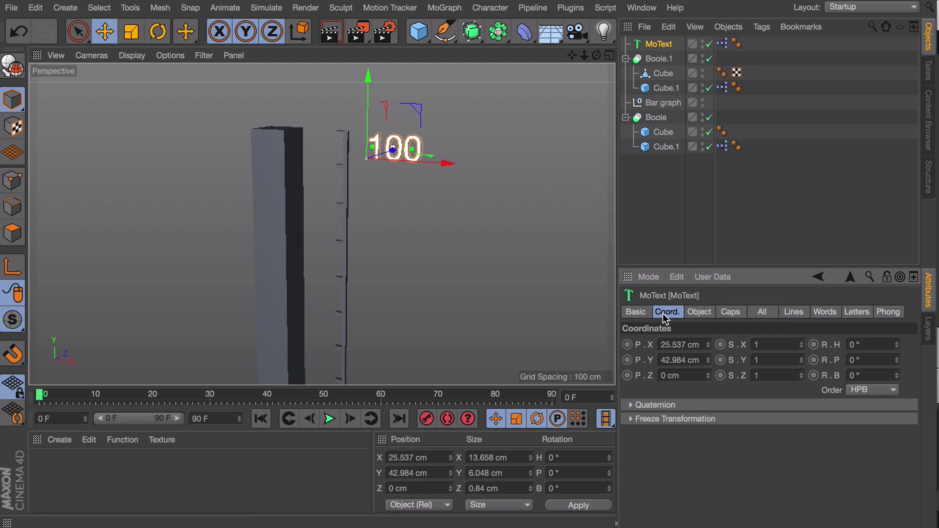
pyautogui.click(649, 363)
pyautogui.scroll(5, 349, 117)
pyautogui.keyDown('alt'); pyautogui.moveTo(345, 249); pyautogui.dragTo(393, 148); pyautogui.keyUp('alt')
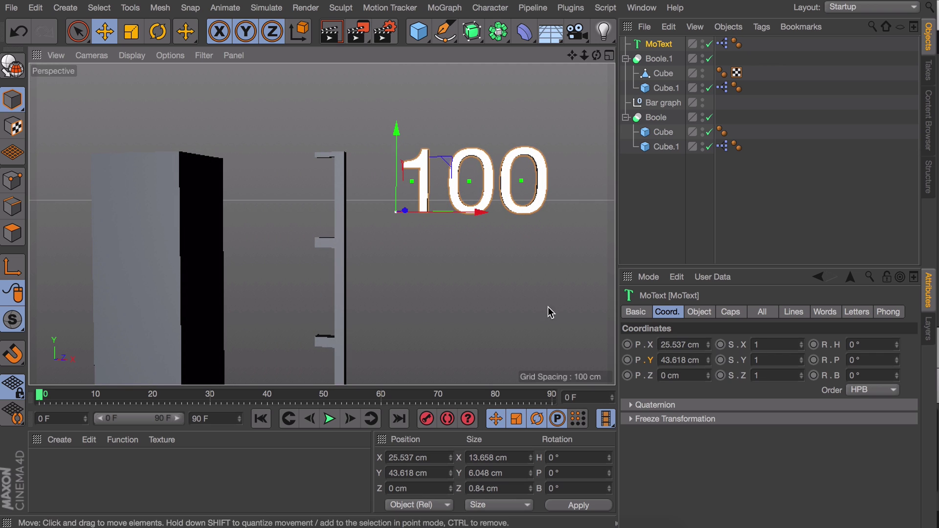
# Step: Make the MoText's P.Y relatively driven by the Bar graph slider, and test the slider down to 25
pyautogui.rightClick(653, 360)
pyautogui.moveTo(695, 276)
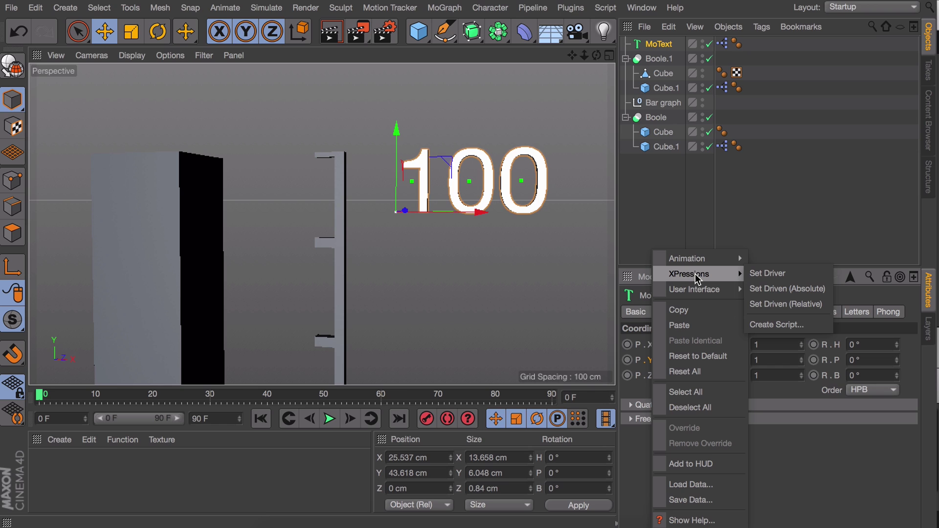
pyautogui.click(785, 304)
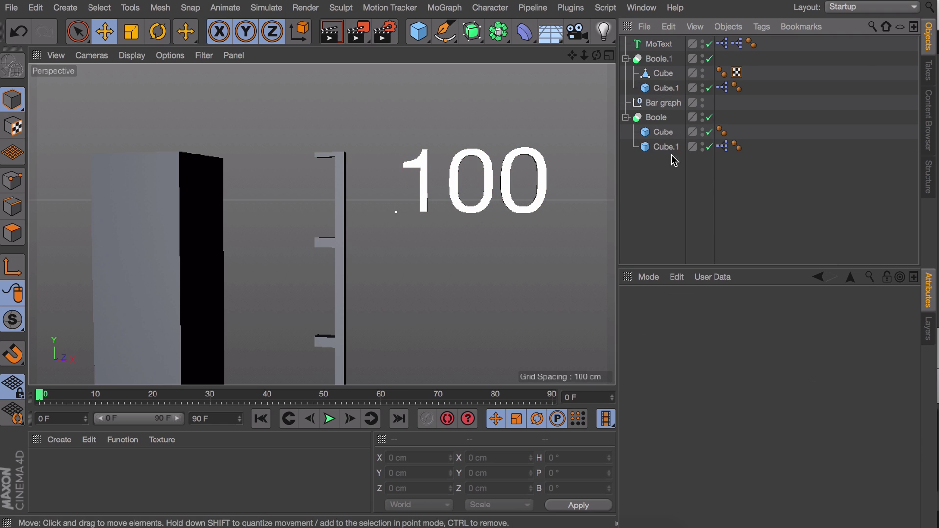
pyautogui.click(663, 102)
pyautogui.scroll(-5, 275, 276)
pyautogui.keyDown('alt'); pyautogui.moveTo(274, 277); pyautogui.dragTo(298, 289); pyautogui.keyUp('alt')
pyautogui.moveTo(906, 448); pyautogui.dragTo(767, 447)
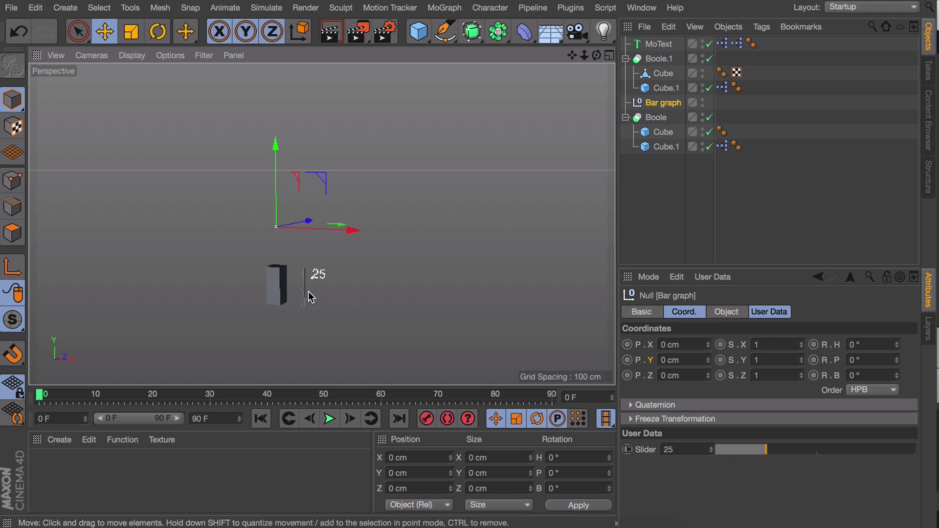
# Step: Add the Bar graph slider to the viewport HUD, place it beside the graph and set it to 53
pyautogui.scroll(3, 310, 294)
pyautogui.moveTo(863, 449); pyautogui.dragTo(787, 450)
pyautogui.rightClick(646, 449)
pyautogui.click(665, 464)
pyautogui.keyDown('ctrl'); pyautogui.moveTo(201, 154); pyautogui.dragTo(477, 192); pyautogui.keyUp('ctrl')
pyautogui.moveTo(527, 193)
pyautogui.mouseDown()
pyautogui.moveTo(509, 193)
pyautogui.moveTo(542, 195)
pyautogui.mouseUp()
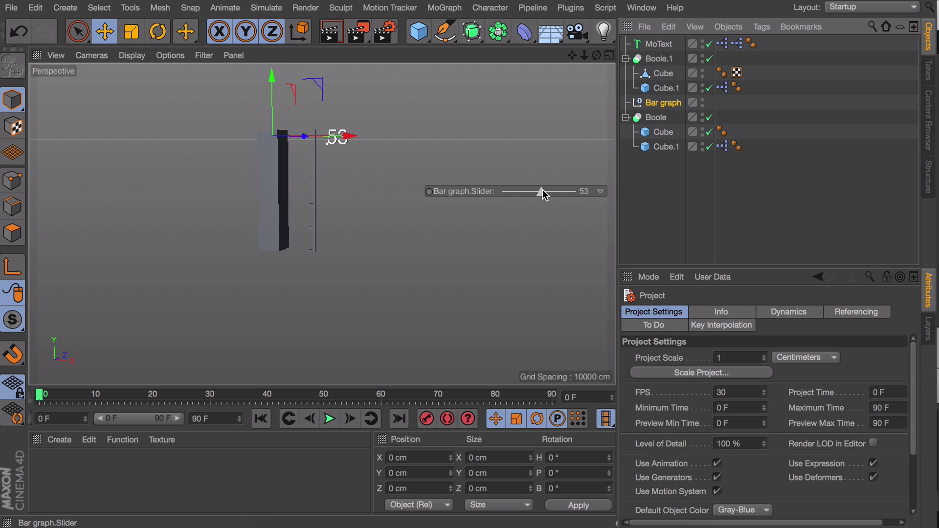
# Step: Start a new project with a Tube 70 cm high and slightly reduce the Tube's inner radius
pyautogui.hotkey('ctrl', 'n')
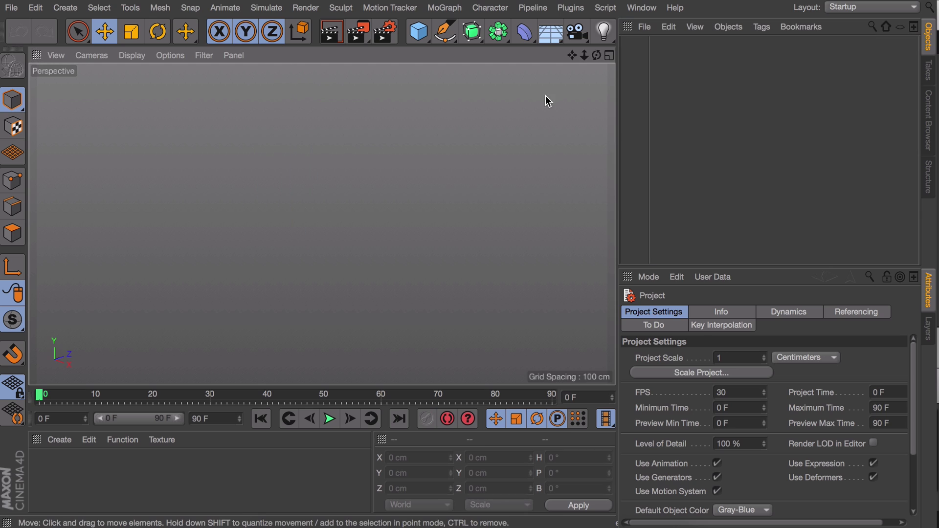
pyautogui.moveTo(419, 31); pyautogui.dragTo(713, 103)
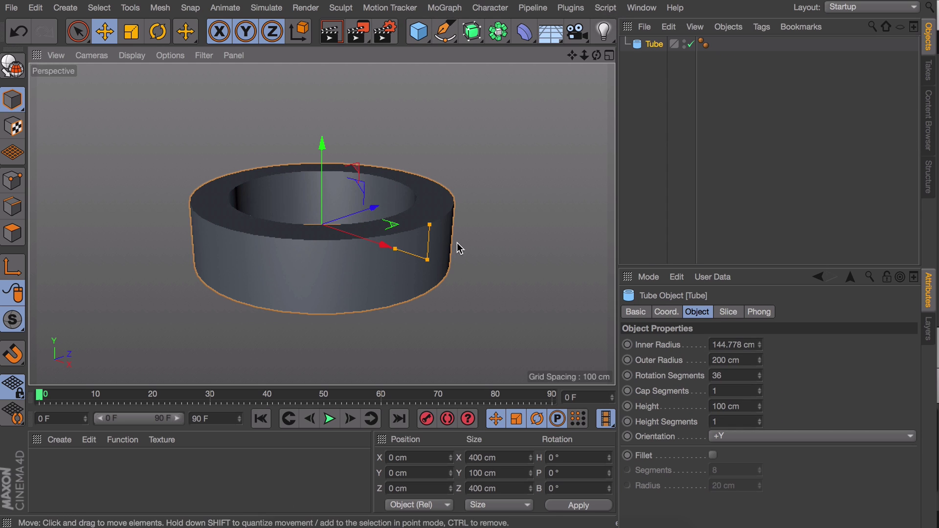
pyautogui.doubleClick(725, 406)
pyautogui.write('70')
pyautogui.press('Return')
pyautogui.keyDown('alt'); pyautogui.moveTo(350, 254); pyautogui.dragTo(392, 325); pyautogui.keyUp('alt')
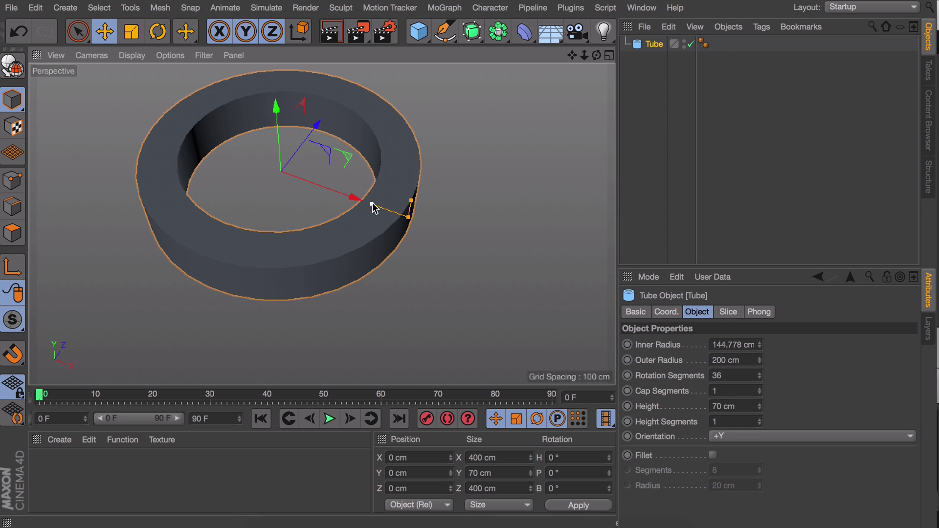
pyautogui.moveTo(374, 208); pyautogui.dragTo(358, 202)
# Step: Add a Cylinder 70 cm high inside the Tube and widen its radius to about 105 cm
pyautogui.moveTo(418, 31); pyautogui.dragTo(712, 49)
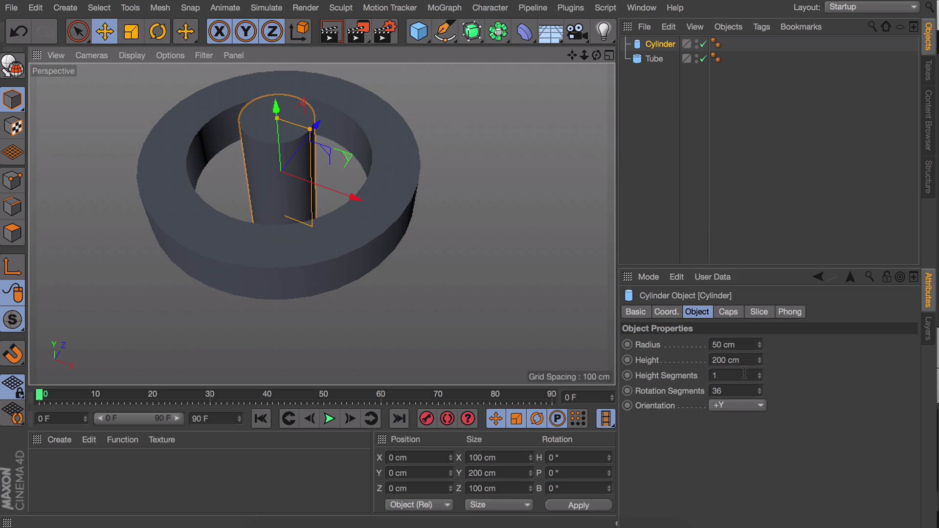
pyautogui.click(731, 360)
pyautogui.write('70')
pyautogui.press('Return')
pyautogui.moveTo(309, 168); pyautogui.dragTo(350, 176)
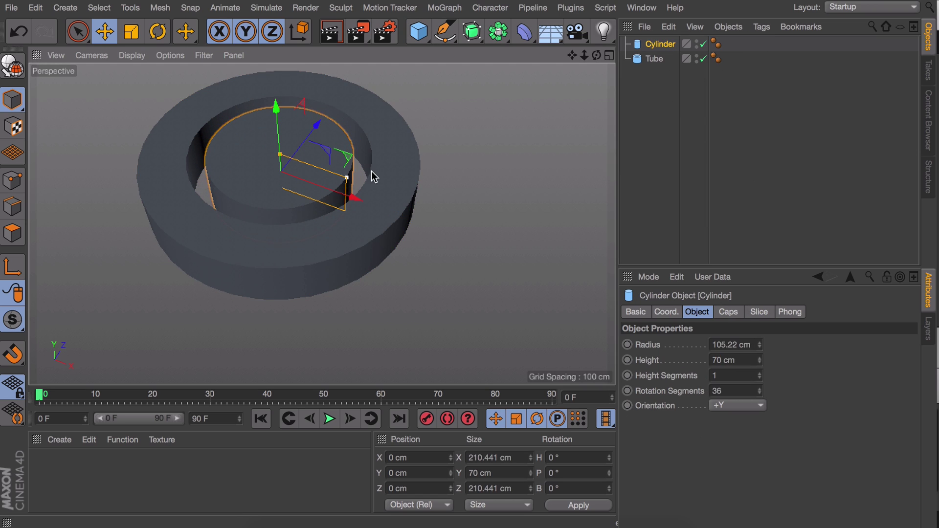
# Step: Enable slicing on the Tube and set its slice end angle to 360°
pyautogui.click(402, 178)
pyautogui.click(728, 311)
pyautogui.click(688, 344)
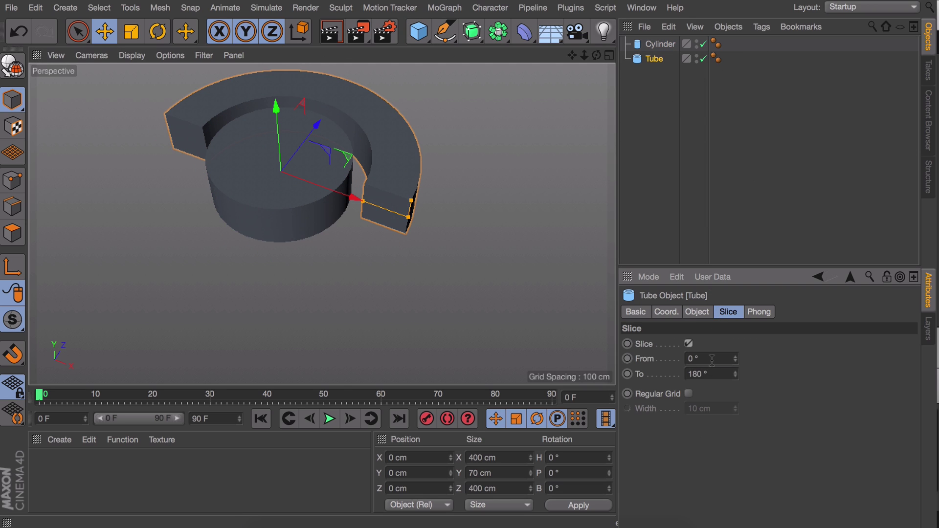
pyautogui.click(710, 370)
pyautogui.write('360')
pyautogui.press('Return')
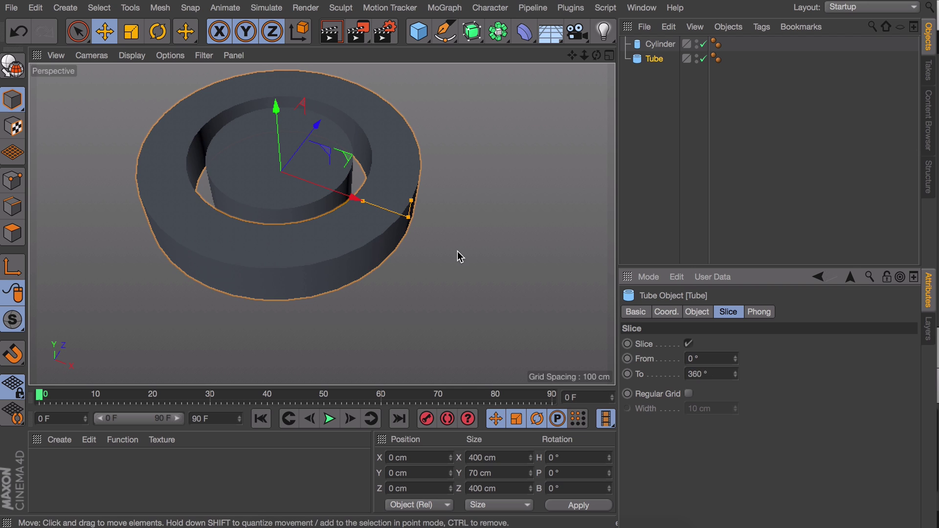
# Step: Refine the Tube's object properties and give it a Pose Morph tag in Animate mode that closes the slice at 0 %
pyautogui.keyDown('alt'); pyautogui.moveTo(175, 149); pyautogui.dragTo(129, 91); pyautogui.keyUp('alt')
pyautogui.scroll(3, 203, 257)
pyautogui.keyDown('alt'); pyautogui.moveTo(242, 218); pyautogui.dragTo(245, 300); pyautogui.keyUp('alt')
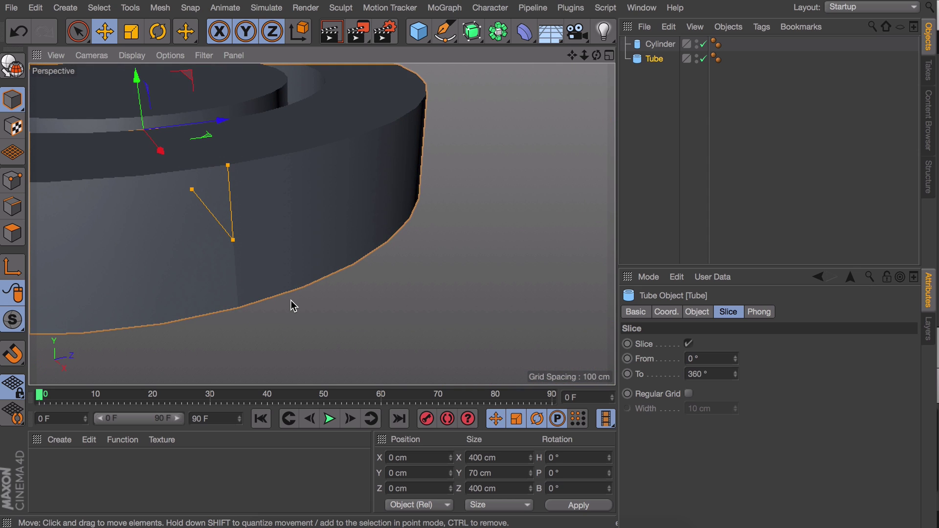
pyautogui.click(698, 313)
pyautogui.write('0')
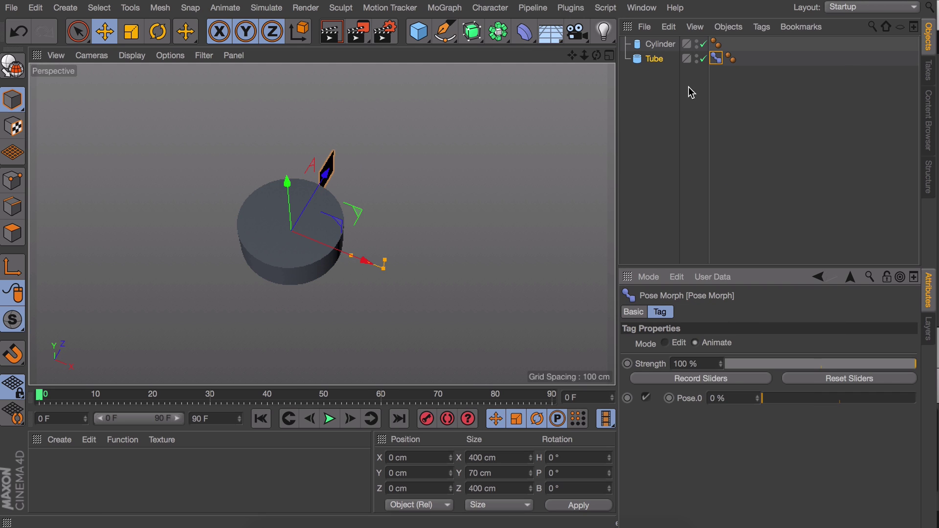
# Step: Add a null named Circle graph whose slider drives the Tube's Pose.0 strength and the Text of a new MoText
pyautogui.rightClick(688, 87)
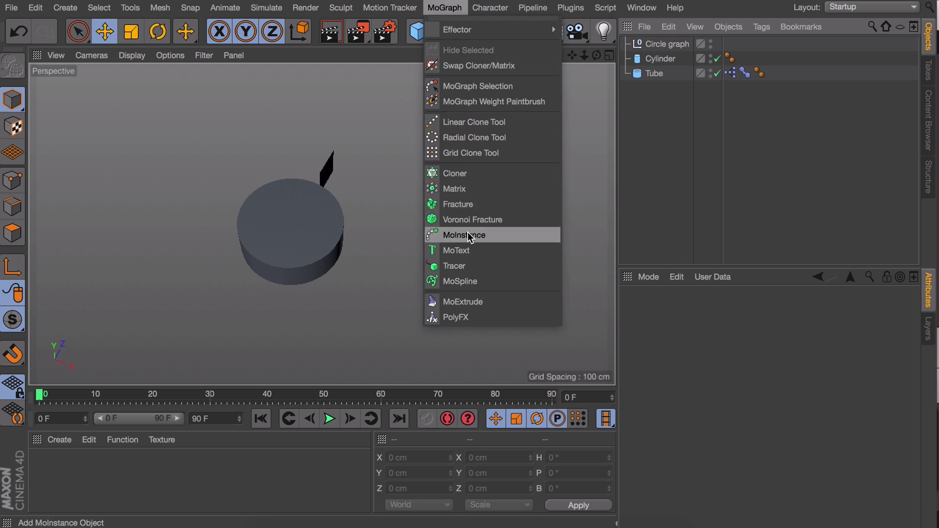
pyautogui.click(467, 235)
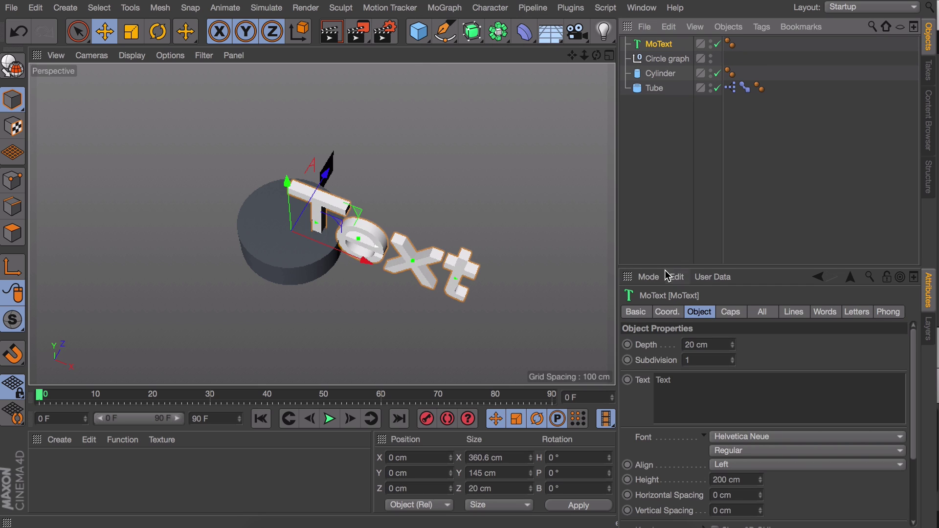
pyautogui.rightClick(666, 390)
pyautogui.click(758, 298)
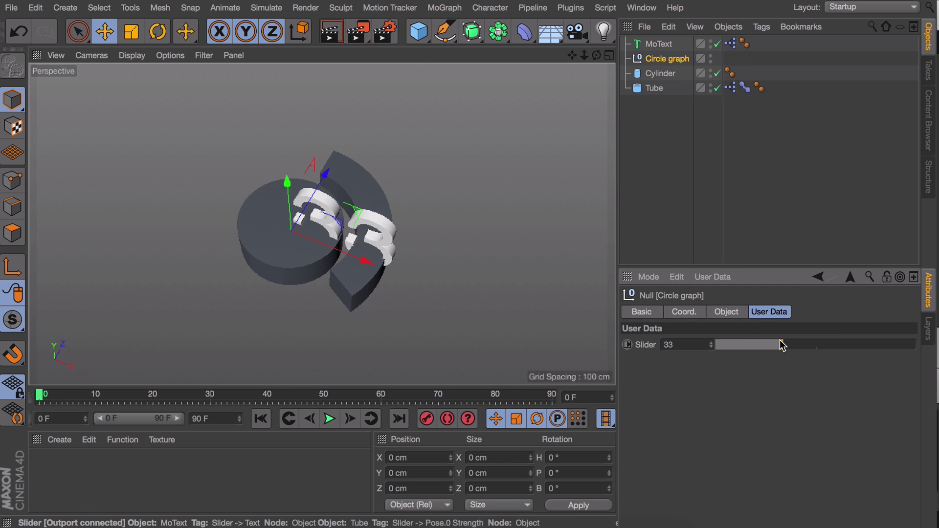
# Step: Lay the MoText flat at a -90° pitch and set its font style to Bold and its alignment to Middle
pyautogui.click(659, 44)
pyautogui.press('r')
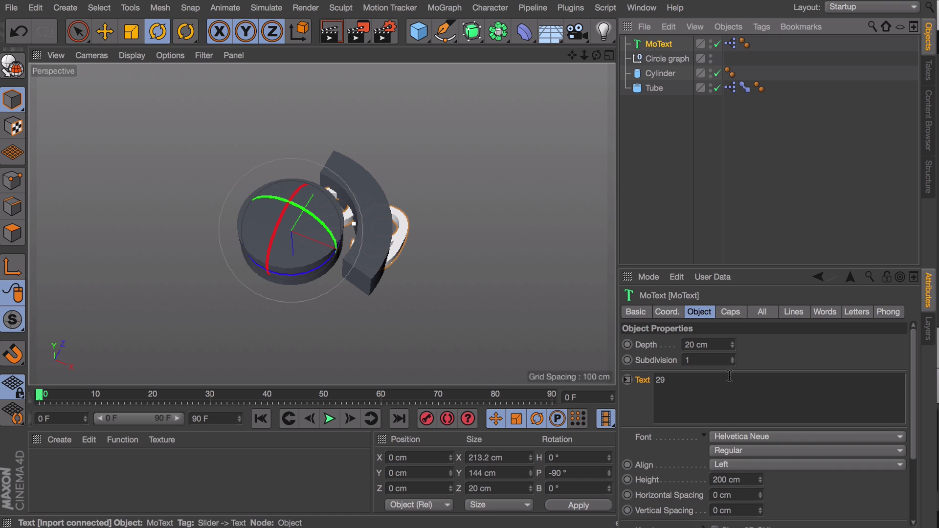
pyautogui.click(733, 450)
pyautogui.click(724, 269)
pyautogui.click(737, 464)
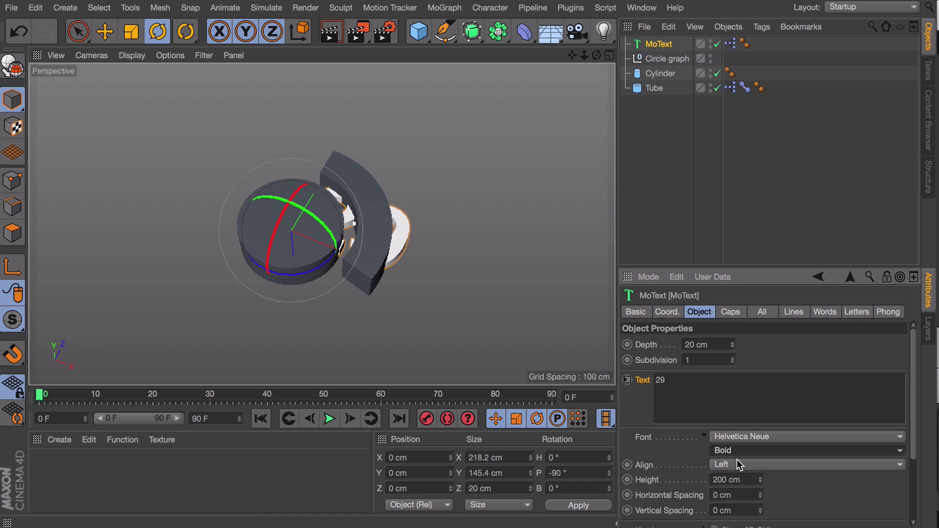
pyautogui.click(737, 477)
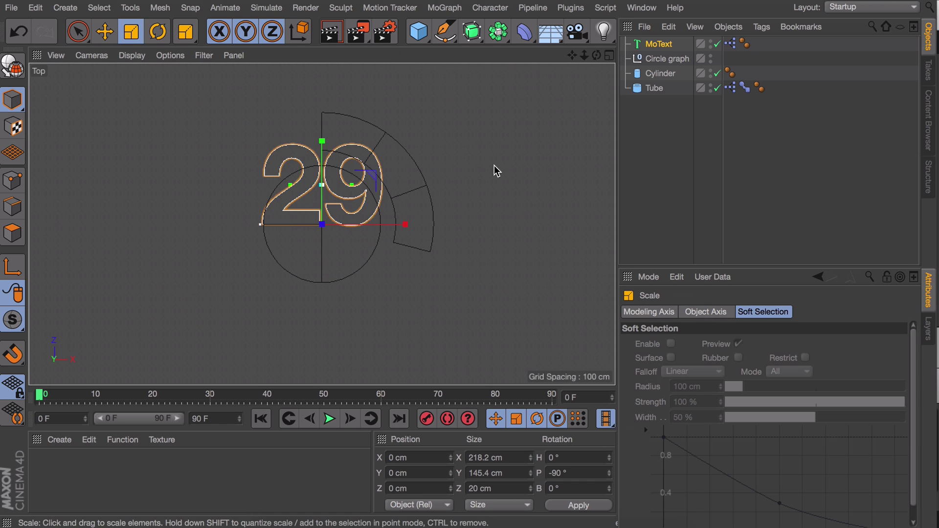
# Step: Shrink the MoText to about 77 cm high, centre it on the Cylinder and subtract it from the Cylinder with a Boole
pyautogui.press('e')
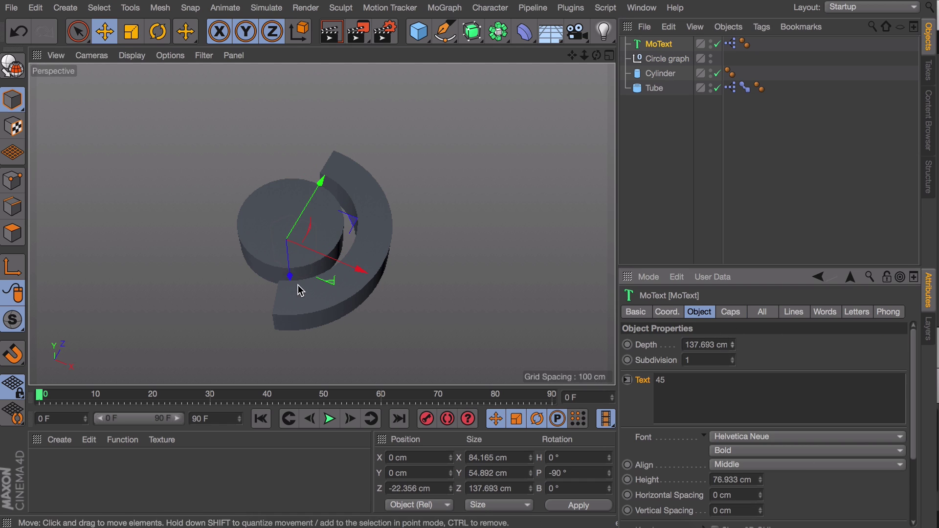
pyautogui.click(498, 32)
pyautogui.click(801, 58)
pyautogui.keyDown('ctrl'); pyautogui.click(667, 88); pyautogui.keyUp('ctrl')
pyautogui.moveTo(667, 89); pyautogui.dragTo(656, 44)
pyautogui.moveTo(667, 74); pyautogui.dragTo(667, 52)
pyautogui.click(320, 154)
# Step: Set the Circle graph slider to 97 to test the ring and the engraved number together
pyautogui.scroll(3, 320, 154)
pyautogui.click(659, 74)
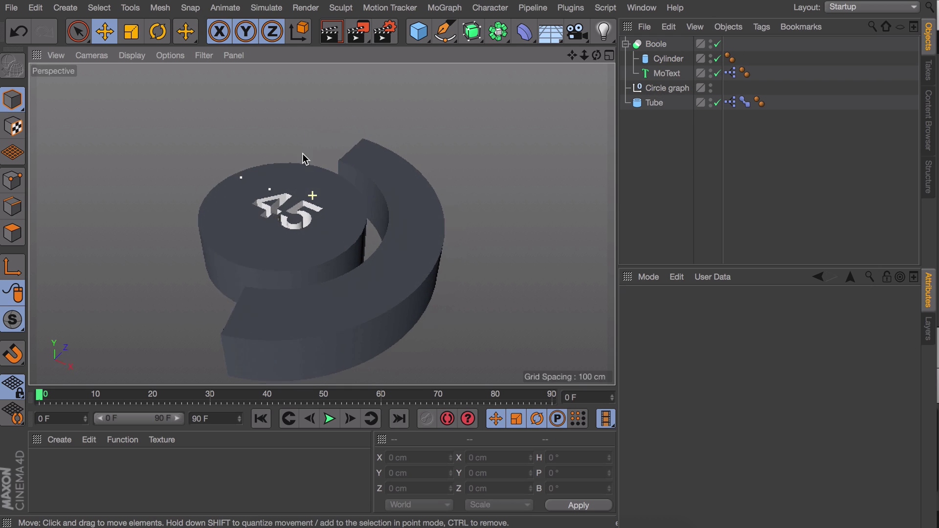
pyautogui.click(667, 88)
pyautogui.moveTo(797, 344); pyautogui.dragTo(911, 343)
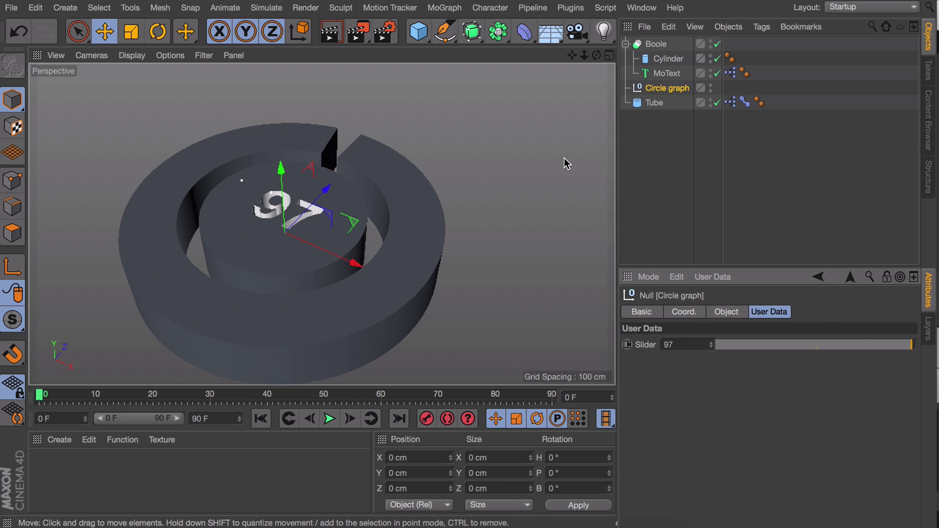
# Step: Group all objects under a null named circle graph and switch back to the bar graph project
pyautogui.click(683, 155)
pyautogui.press('h')
pyautogui.press('super+a')
pyautogui.hotkey('alt', 'g')
pyautogui.doubleClick(654, 45)
pyautogui.write('circle grap')
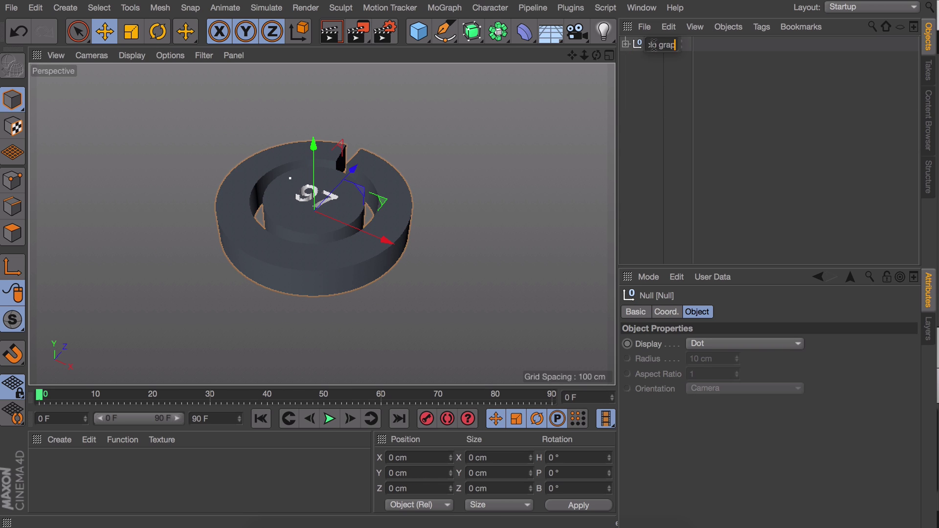
pyautogui.write('h')
pyautogui.press('Return')
pyautogui.click(641, 7)
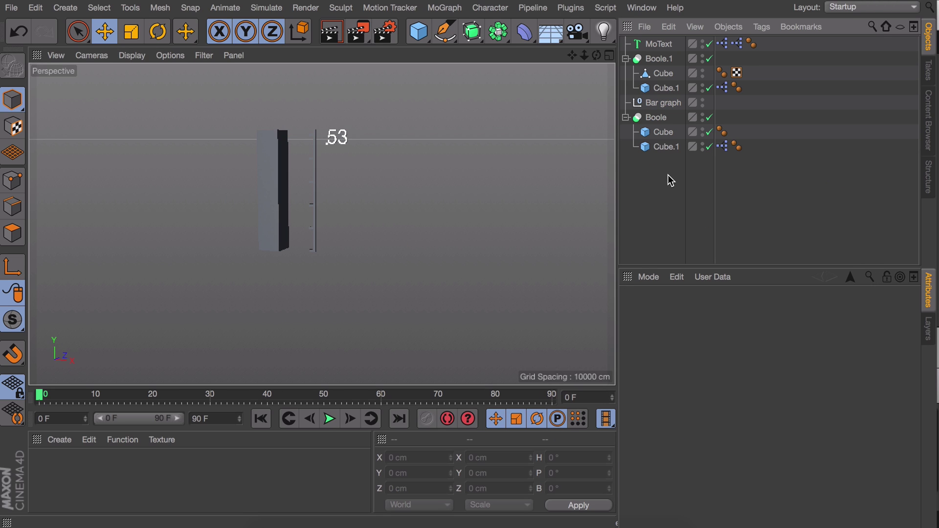
# Step: Group all bar graph objects under a null named Bar graph and copy it into the circle graph project
pyautogui.hotkey('ctrl', 'a')
pyautogui.hotkey('alt', 'g')
pyautogui.doubleClick(654, 44)
pyautogui.write('Bar graph')
pyautogui.press('Return')
pyautogui.hotkey('ctrl', 'c')
pyautogui.click(646, 8)
pyautogui.click(661, 497)
pyautogui.hotkey('ctrl', 'v')
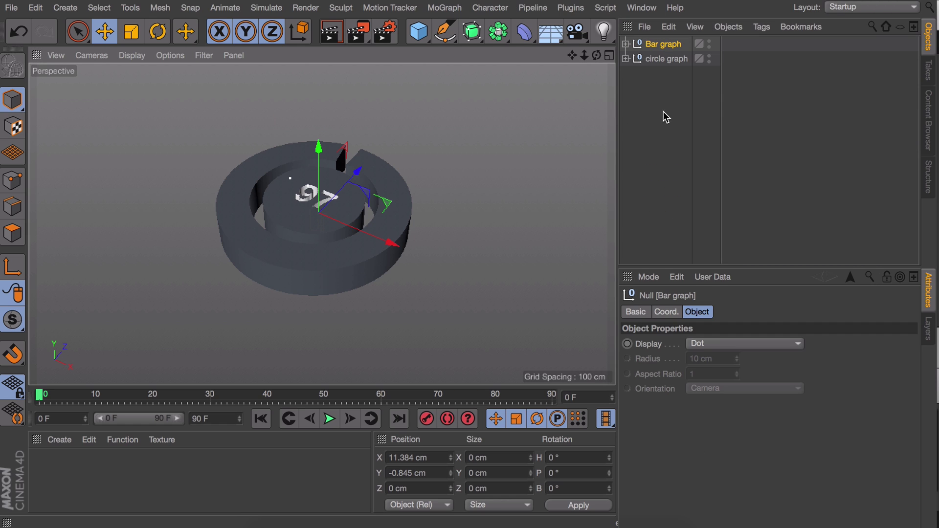
# Step: Move the Bar graph null away from the ring to about X -401 cm
pyautogui.moveTo(384, 240); pyautogui.dragTo(200, 151)
pyautogui.keyDown('alt'); pyautogui.moveTo(155, 178); pyautogui.dragTo(348, 187, button='middle'); pyautogui.keyUp('alt')
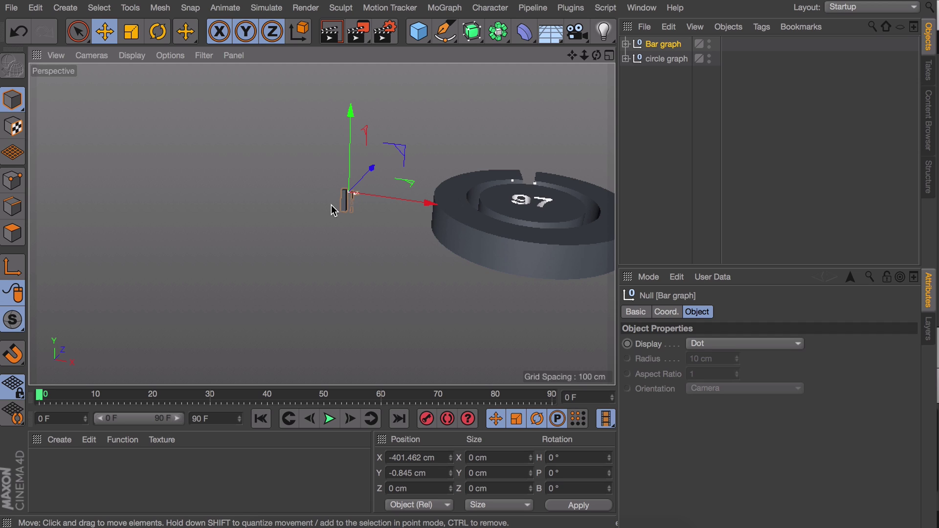
pyautogui.keyDown('alt'); pyautogui.moveTo(331, 205); pyautogui.dragTo(356, 128, button='right'); pyautogui.keyUp('alt')
pyautogui.keyDown('alt'); pyautogui.moveTo(355, 128); pyautogui.dragTo(318, 148, button='middle'); pyautogui.keyUp('alt')
pyautogui.press('t')
pyautogui.moveTo(340, 218)
pyautogui.mouseDown()
pyautogui.moveTo(437, 218)
pyautogui.moveTo(351, 218)
pyautogui.mouseUp()
pyautogui.press('super+z')
pyautogui.keyDown('alt'); pyautogui.moveTo(372, 145); pyautogui.dragTo(358, 199, button='right'); pyautogui.keyUp('alt')
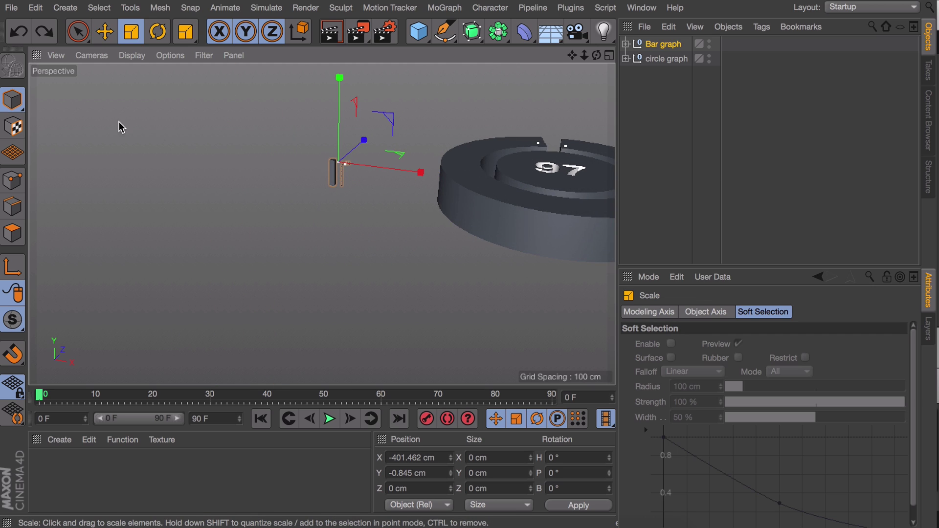
# Step: Switch to Object mode, enlarge the Bar graph null and move it upward
pyautogui.click(11, 100)
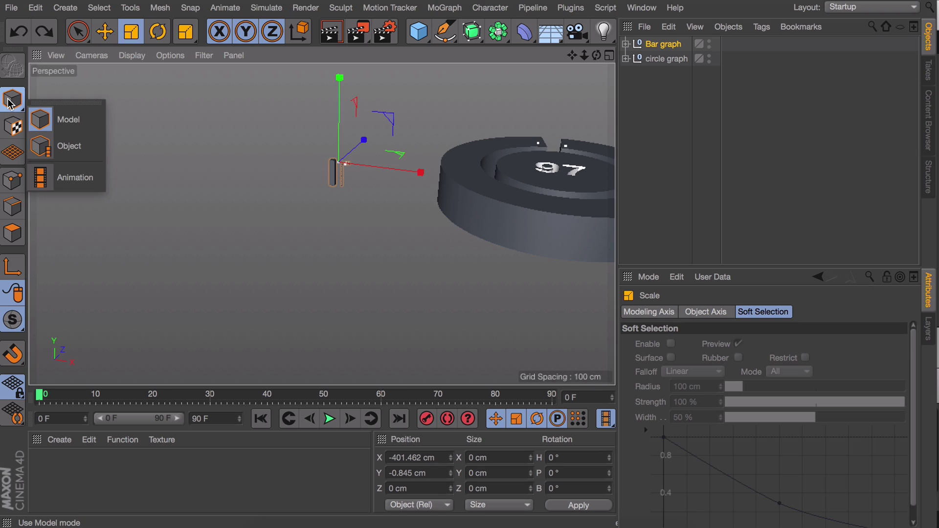
pyautogui.click(42, 145)
pyautogui.moveTo(310, 157); pyautogui.dragTo(442, 70)
pyautogui.press('e')
pyautogui.moveTo(341, 122); pyautogui.dragTo(341, 28)
pyautogui.scroll(-5, 326, 229)
pyautogui.keyDown('alt'); pyautogui.moveTo(326, 228); pyautogui.dragTo(319, 3); pyautogui.keyUp('alt')
# Step: Undo the last two changes, enlarge the Bar graph again and adjust its height beside the circle graph
pyautogui.press('t')
pyautogui.press('e')
pyautogui.scroll(-5, 351, 285)
pyautogui.press('super+z')
pyautogui.press('super+z')
pyautogui.press('t')
pyautogui.moveTo(320, 200); pyautogui.dragTo(351, 203)
pyautogui.press('e')
pyautogui.moveTo(296, 147); pyautogui.dragTo(297, 130)
pyautogui.click(752, 133)
pyautogui.scroll(5, 390, 159)
pyautogui.keyDown('alt'); pyautogui.moveTo(390, 160); pyautogui.dragTo(374, 250); pyautogui.keyUp('alt')
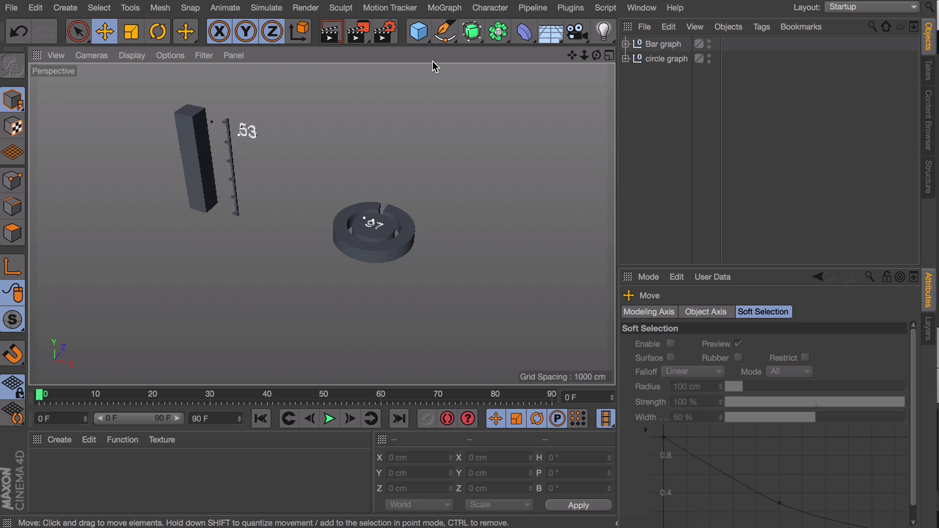
# Step: In the Right view, place the backdrop spline's first point with the Pen tool at about Y -45 cm, Z -693 cm
pyautogui.click(445, 31)
pyautogui.middleClick(415, 142)
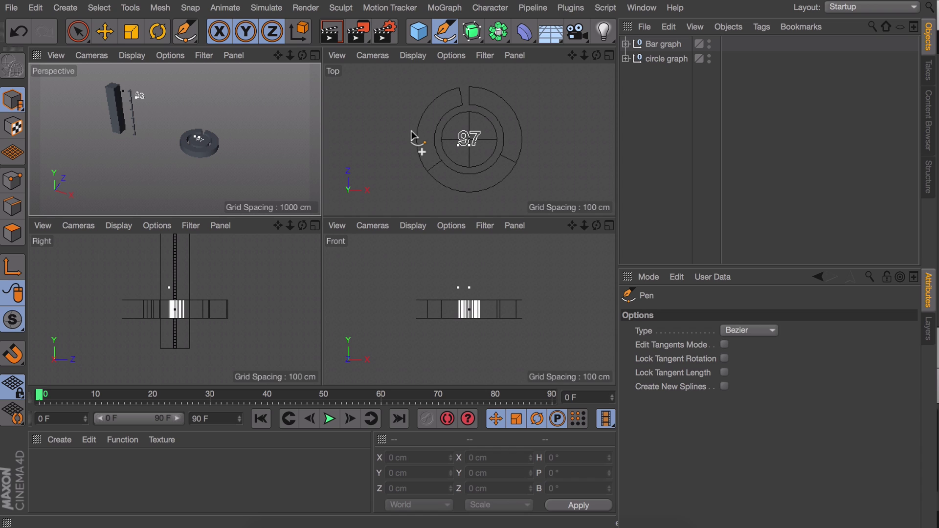
pyautogui.middleClick(205, 286)
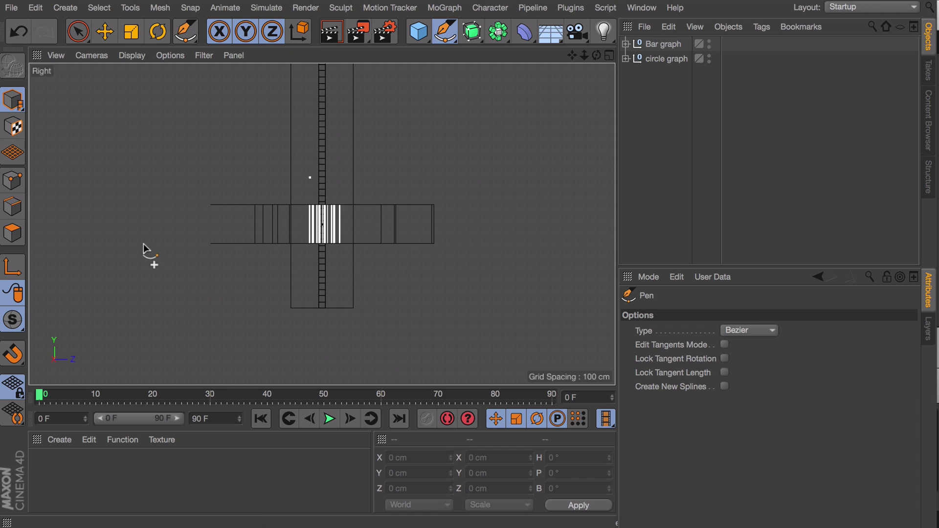
pyautogui.keyDown('alt'); pyautogui.moveTo(98, 243); pyautogui.dragTo(300, 236, button='middle'); pyautogui.keyUp('alt')
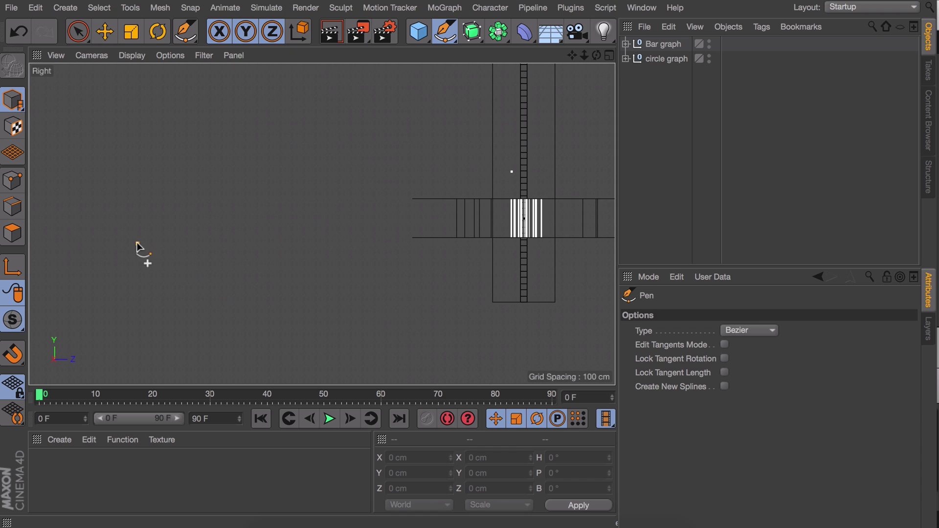
pyautogui.click(138, 243)
pyautogui.press('Escape')
pyautogui.press('e')
pyautogui.click(137, 244)
# Step: Extend the spline horizontally to about Z 777 cm and add a vertical segment about 1429 cm tall at that end
pyautogui.keyDown('ctrl'); pyautogui.moveTo(199, 245); pyautogui.dragTo(753, 245); pyautogui.keyUp('ctrl')
pyautogui.keyDown('alt'); pyautogui.moveTo(525, 247); pyautogui.dragTo(259, 247, button='middle'); pyautogui.keyUp('alt')
pyautogui.scroll(-1, 404, 237)
pyautogui.moveTo(497, 245); pyautogui.dragTo(717, 245)
pyautogui.scroll(-9, 348, 230)
pyautogui.moveTo(526, 233); pyautogui.dragTo(532, 231)
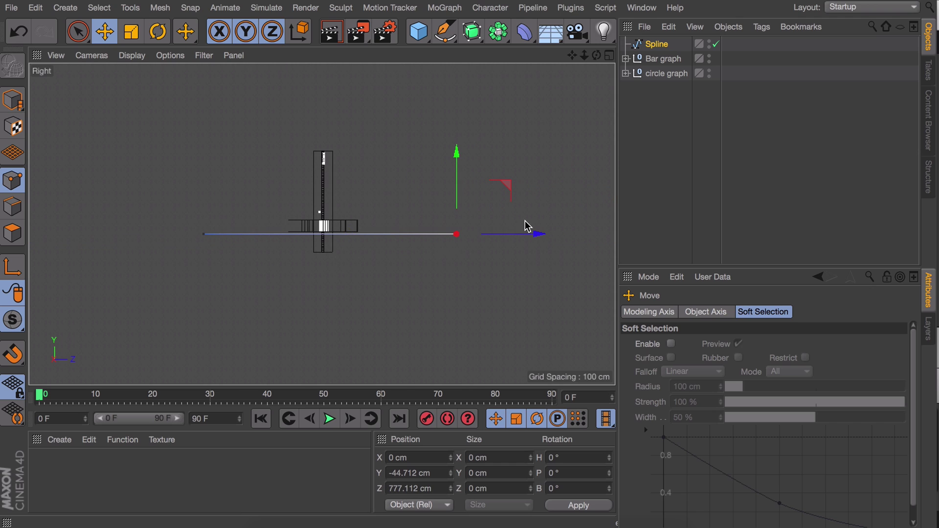
pyautogui.moveTo(459, 151); pyautogui.dragTo(459, 2)
pyautogui.moveTo(456, 83); pyautogui.dragTo(456, 0)
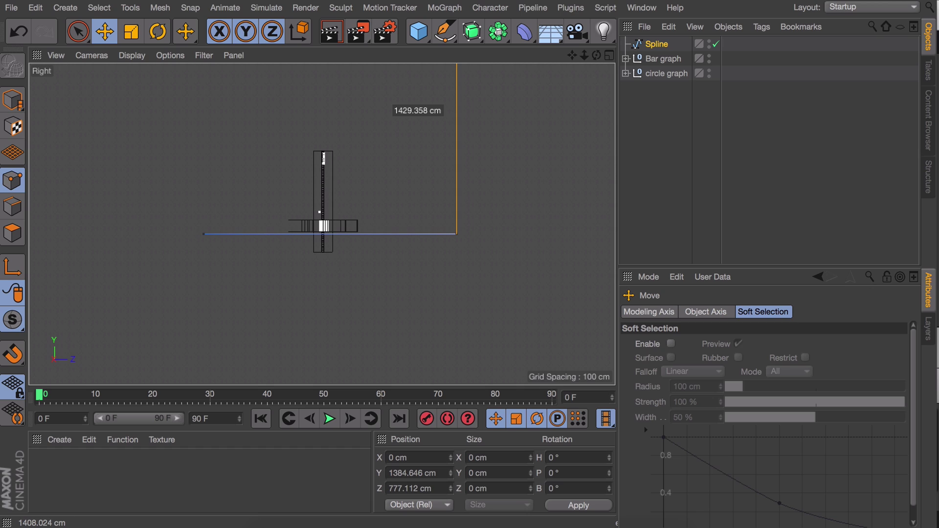
# Step: Chamfer the spline's corner point with a radius of about 445 cm
pyautogui.click(202, 234)
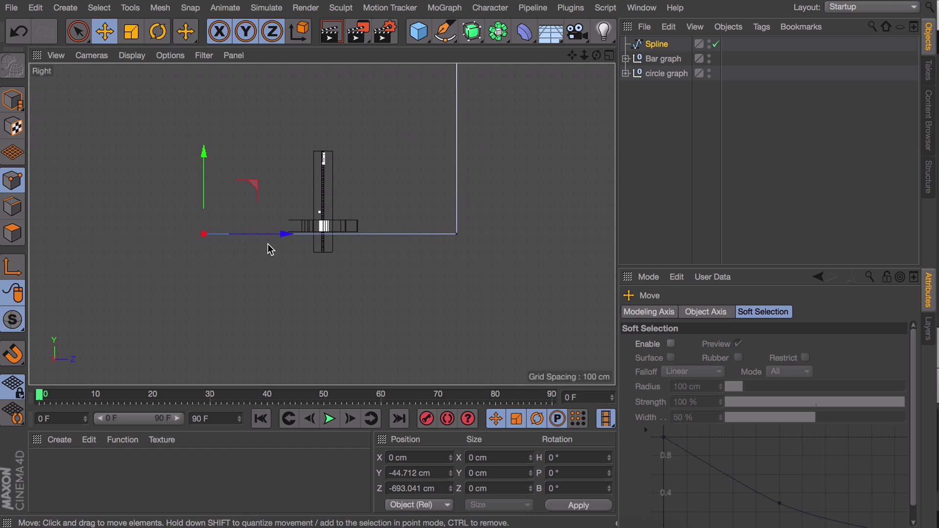
pyautogui.click(455, 235)
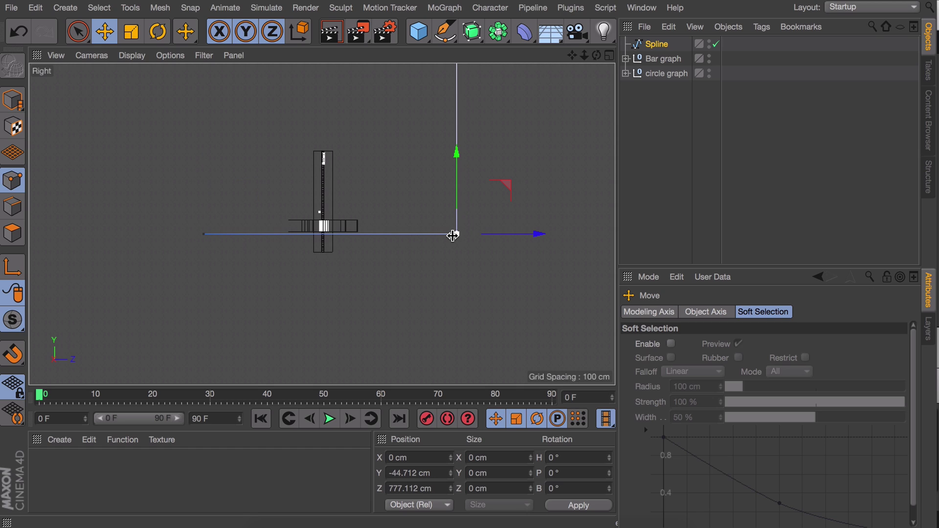
pyautogui.rightClick(400, 225)
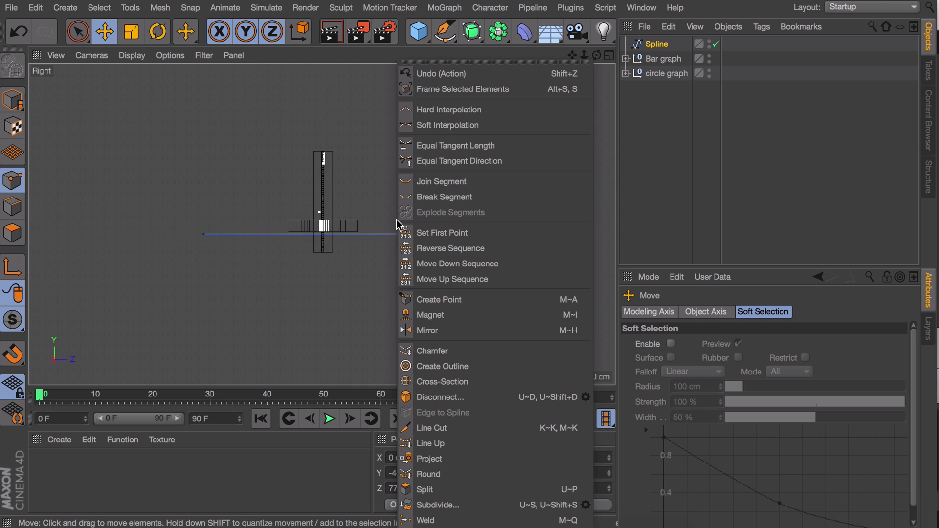
pyautogui.click(414, 351)
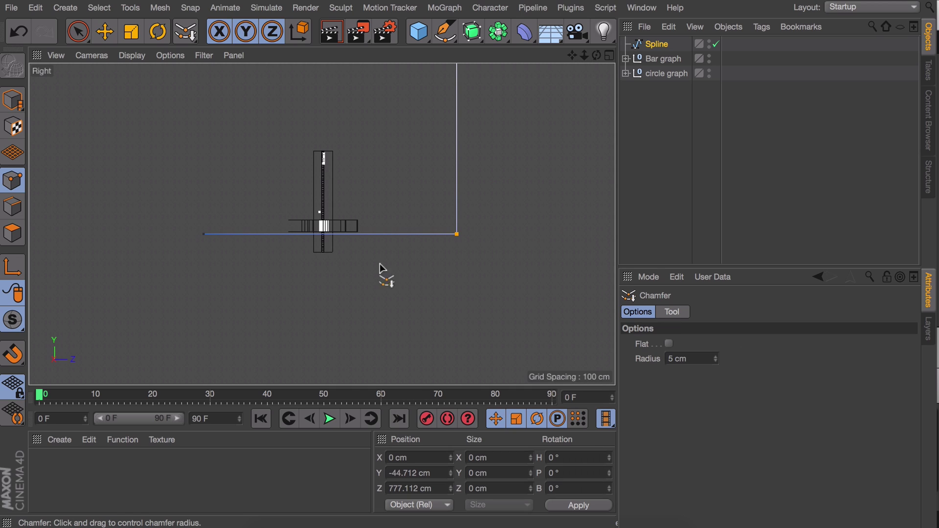
pyautogui.moveTo(456, 234); pyautogui.dragTo(366, 267)
pyautogui.moveTo(716, 359); pyautogui.dragTo(649, 341)
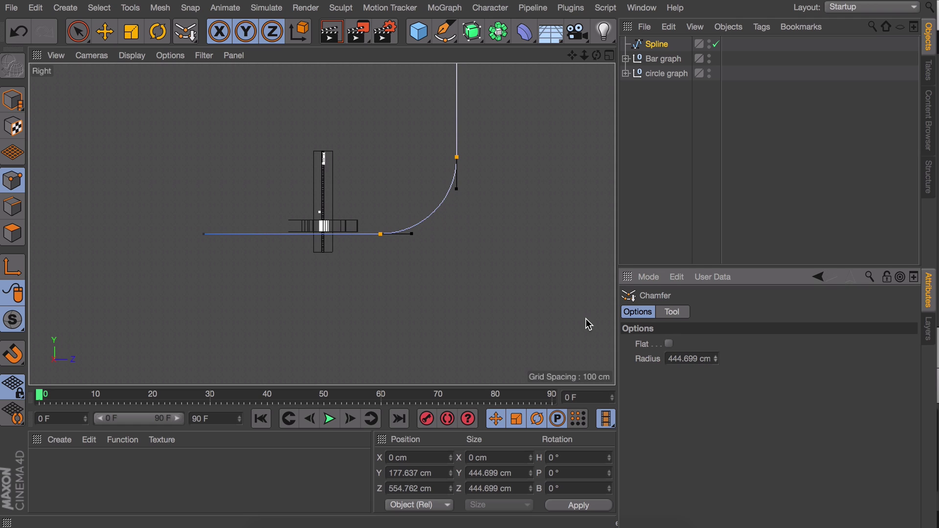
# Step: Return to object editing in the Perspective view and add an Extrude object with the Spline as its child
pyautogui.click(13, 100)
pyautogui.middleClick(368, 210)
pyautogui.middleClick(225, 160)
pyautogui.keyDown('alt'); pyautogui.moveTo(350, 192); pyautogui.dragTo(364, 161); pyautogui.keyUp('alt')
pyautogui.scroll(-3, 364, 161)
pyautogui.moveTo(472, 31); pyautogui.dragTo(658, 54)
pyautogui.moveTo(657, 59); pyautogui.dragTo(660, 47)
# Step: Set the Extrude's movement to about 3894 cm in X and 0 cm in Z
pyautogui.click(729, 342)
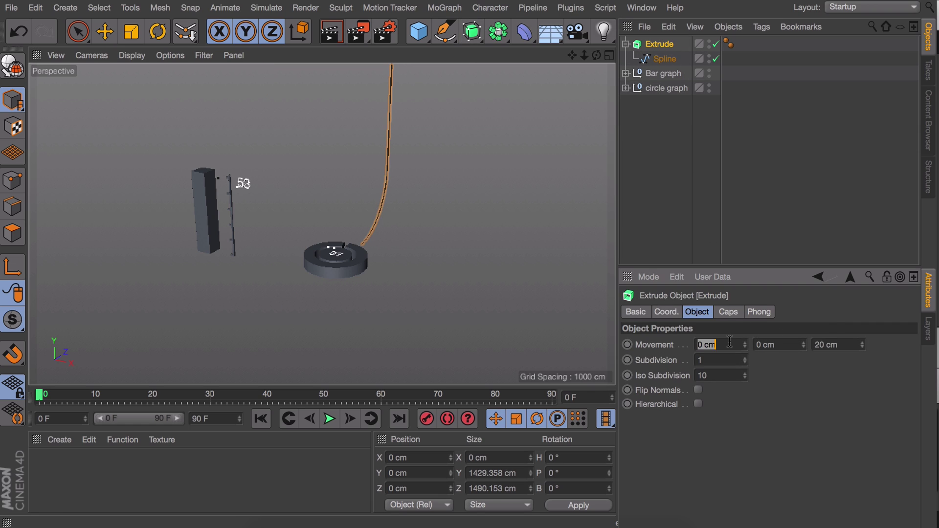
pyautogui.moveTo(747, 346); pyautogui.dragTo(742, 303)
pyautogui.write('0')
pyautogui.press('Return')
pyautogui.scroll(-5, 521, 237)
# Step: Shift the Extrude backdrop along X to about -2579 cm so it spans both graphs
pyautogui.keyDown('alt'); pyautogui.moveTo(522, 237); pyautogui.dragTo(298, 208, button='middle'); pyautogui.keyUp('alt')
pyautogui.press('e')
pyautogui.moveTo(259, 228); pyautogui.dragTo(103, 200)
pyautogui.keyDown('alt'); pyautogui.moveTo(169, 200); pyautogui.dragTo(186, 182); pyautogui.keyUp('alt')
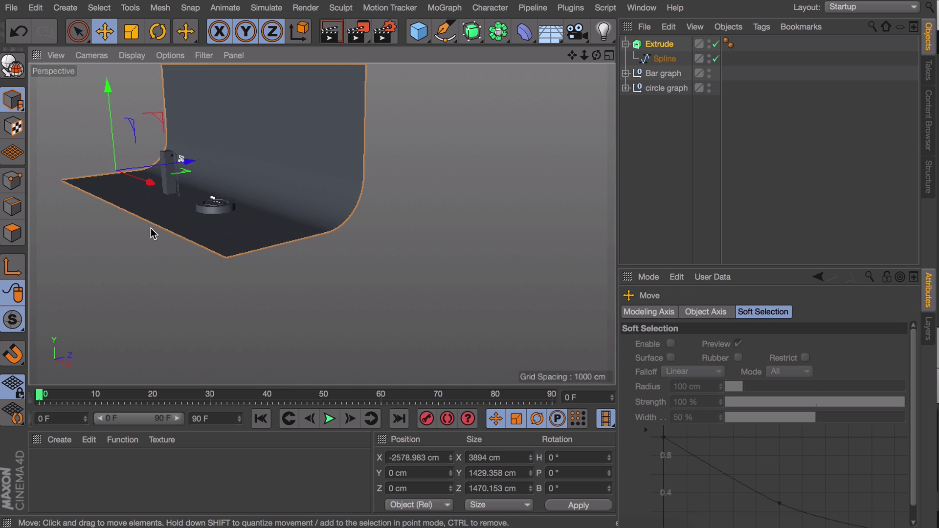
# Step: Move the Spline's curve and wall points backward until the backdrop is about 2519 cm deep
pyautogui.click(12, 181)
pyautogui.click(664, 58)
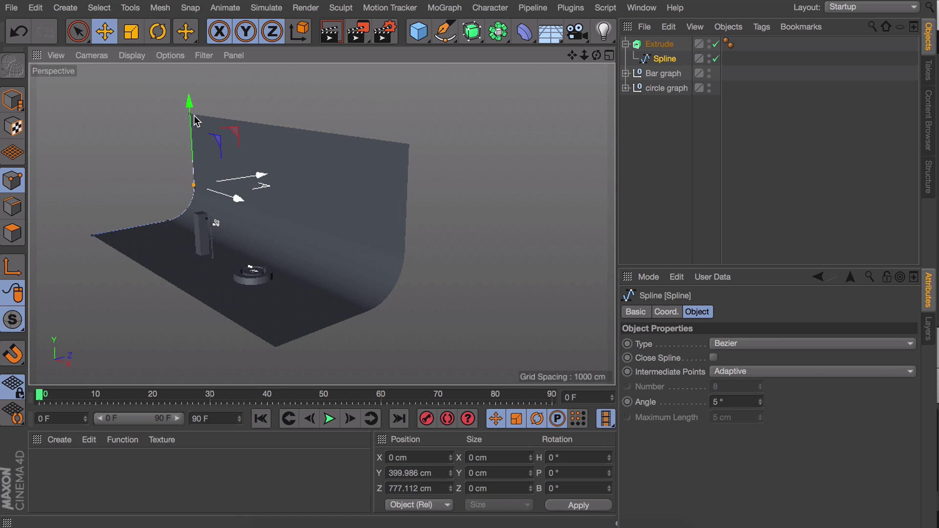
pyautogui.scroll(2, 195, 113)
pyautogui.keyDown('shift'); pyautogui.click(165, 236); pyautogui.keyUp('shift')
pyautogui.keyDown('shift'); pyautogui.click(193, 112); pyautogui.keyUp('shift')
pyautogui.moveTo(229, 168); pyautogui.dragTo(302, 159)
# Step: Move the whole Extrude backdrop forward to about Z -513 cm in Object mode
pyautogui.click(13, 100)
pyautogui.click(659, 43)
pyautogui.moveTo(207, 227); pyautogui.dragTo(163, 237)
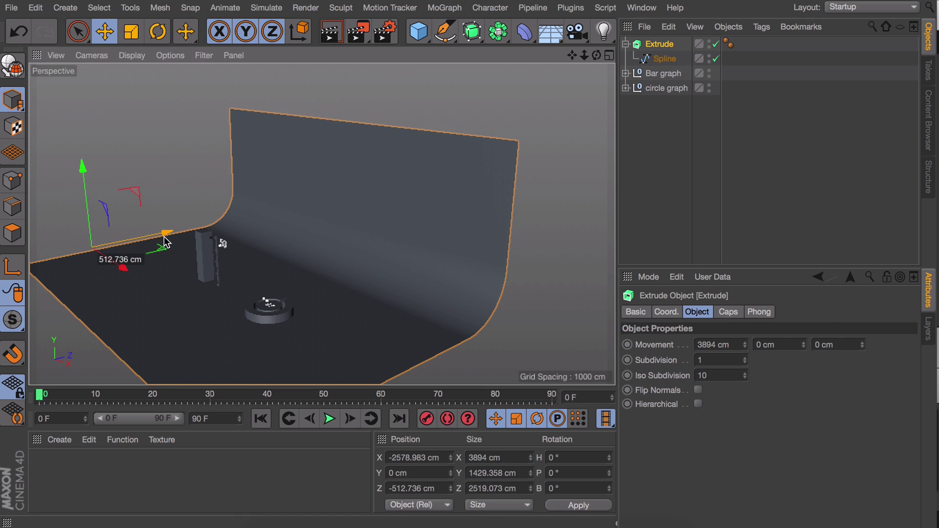
pyautogui.click(680, 147)
pyautogui.keyDown('alt'); pyautogui.moveTo(281, 248); pyautogui.dragTo(264, 276); pyautogui.keyUp('alt')
# Step: Create a material with a white color at 100% value and apply it to the Extrude backdrop
pyautogui.doubleClick(188, 468)
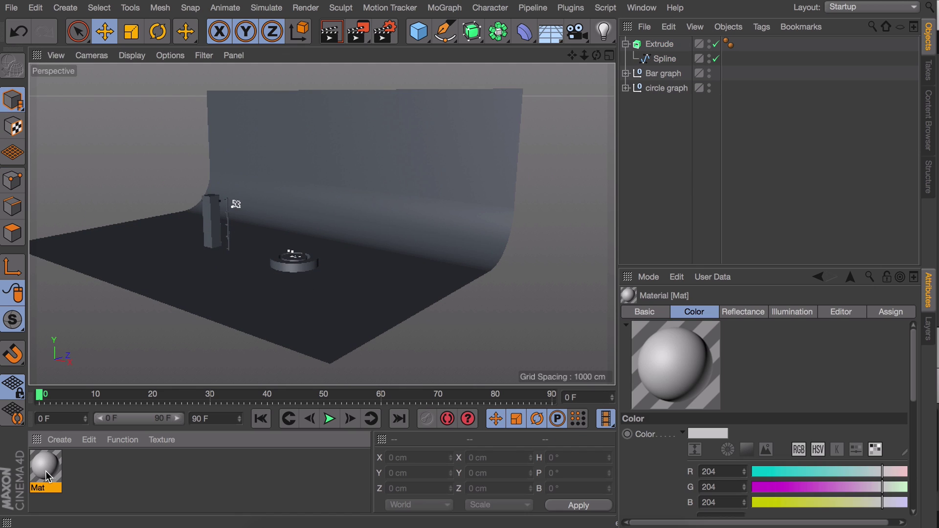
pyautogui.doubleClick(47, 472)
pyautogui.click(293, 247)
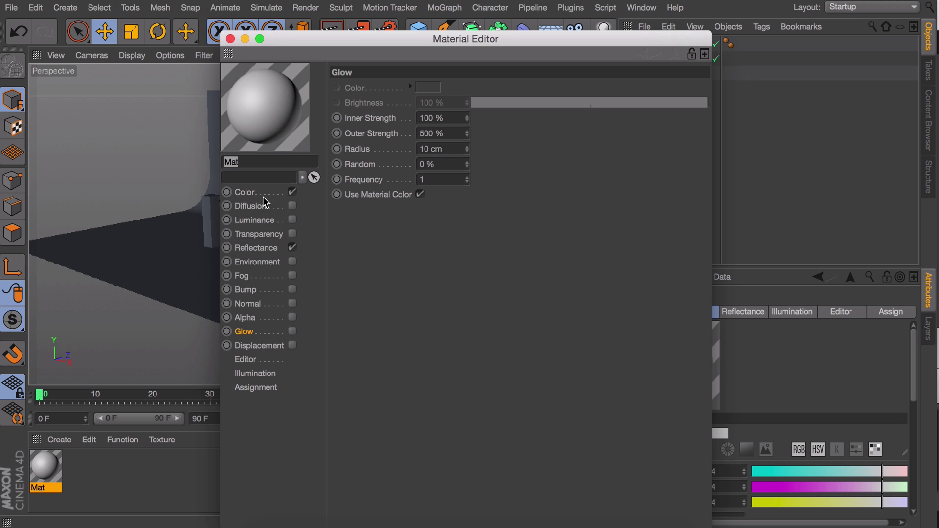
pyautogui.click(263, 193)
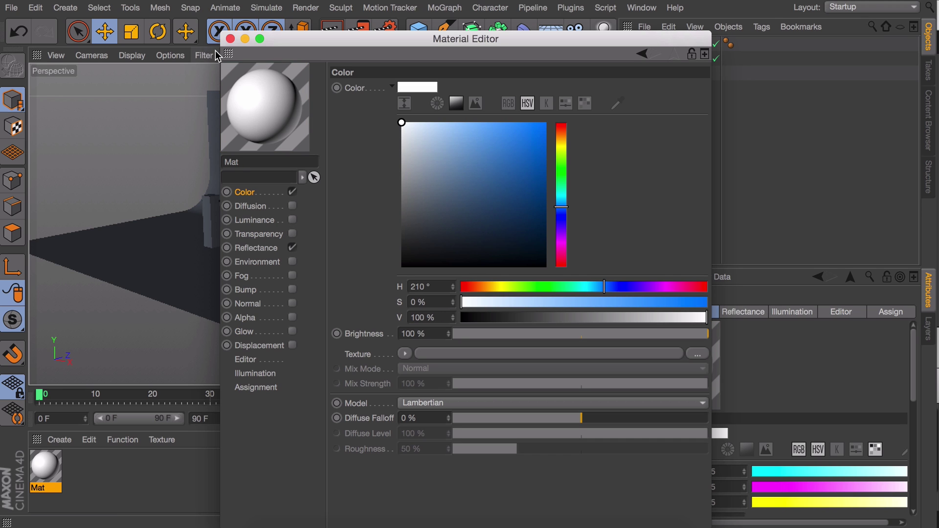
pyautogui.click(230, 38)
pyautogui.moveTo(170, 298); pyautogui.dragTo(172, 296)
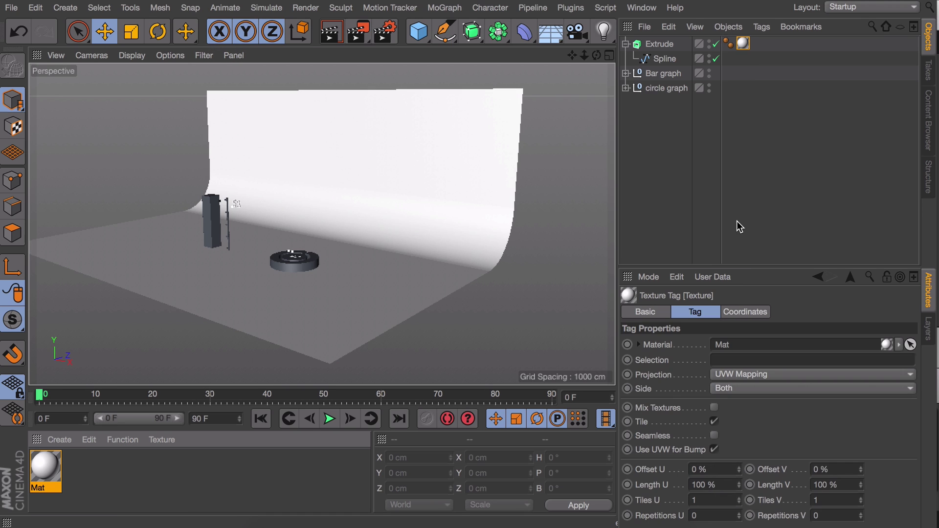
# Step: Raise the Extrude backdrop in the Right view so its floor meets the underside of the circle graph
pyautogui.click(737, 223)
pyautogui.keyDown('alt'); pyautogui.moveTo(274, 261); pyautogui.dragTo(301, 256); pyautogui.keyUp('alt')
pyautogui.keyDown('alt'); pyautogui.moveTo(301, 256); pyautogui.dragTo(345, 258, button='middle'); pyautogui.keyUp('alt')
pyautogui.click(195, 188)
pyautogui.middleClick(195, 189)
pyautogui.middleClick(252, 310)
pyautogui.scroll(7, 308, 224)
pyautogui.keyDown('alt'); pyautogui.moveTo(230, 212); pyautogui.dragTo(283, 214, button='middle'); pyautogui.keyUp('alt')
pyautogui.moveTo(66, 170); pyautogui.dragTo(66, 162)
# Step: Raise the Bar graph null to about Y 515 cm so the bar stands on the backdrop floor
pyautogui.click(417, 123)
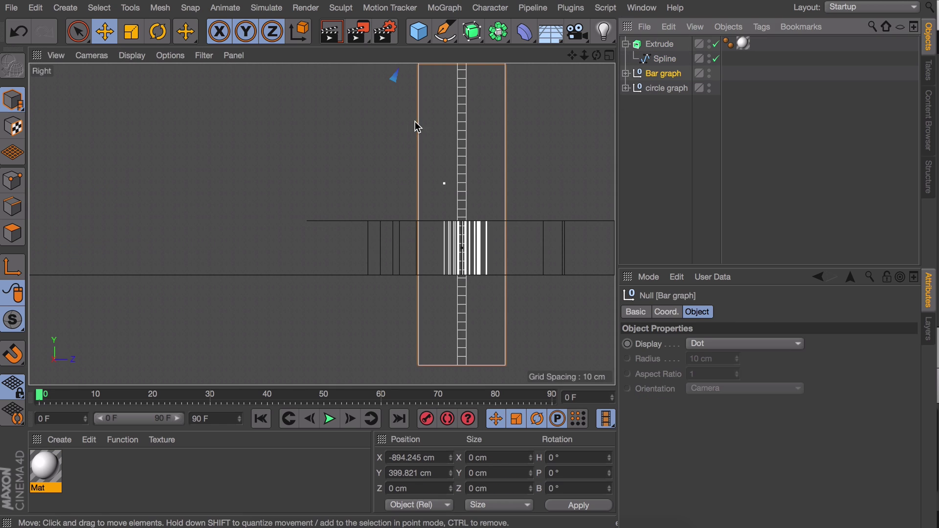
pyautogui.scroll(-2, 414, 122)
pyautogui.keyDown('alt'); pyautogui.moveTo(415, 123); pyautogui.dragTo(343, 252, button='middle'); pyautogui.keyUp('alt')
pyautogui.moveTo(381, 97); pyautogui.dragTo(382, 29)
pyautogui.middleClick(274, 147)
pyautogui.middleClick(199, 206)
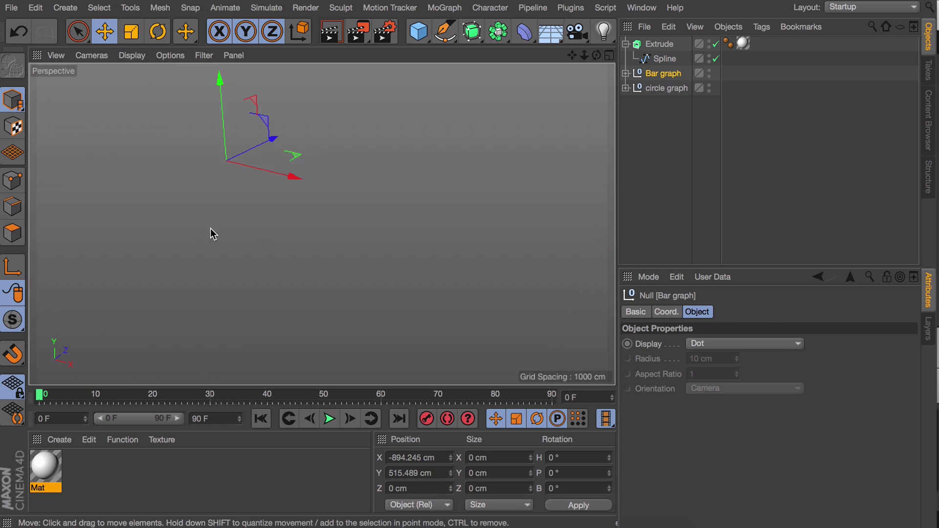
pyautogui.click(716, 189)
pyautogui.scroll(-3, 347, 186)
pyautogui.keyDown('alt'); pyautogui.moveTo(351, 198); pyautogui.dragTo(356, 215, button='middle'); pyautogui.keyUp('alt')
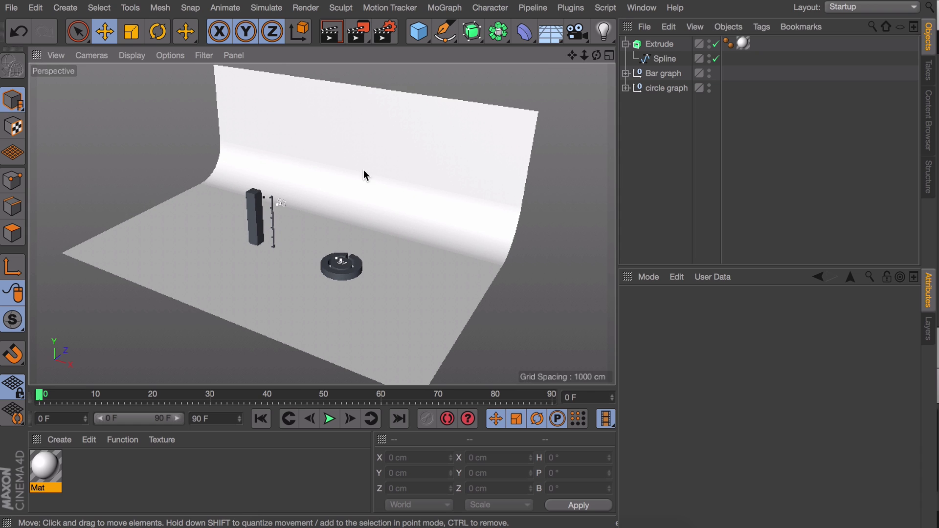
# Step: Add Global Illumination to the render settings with Light Mapping as the secondary method
pyautogui.click(382, 38)
pyautogui.click(37, 202)
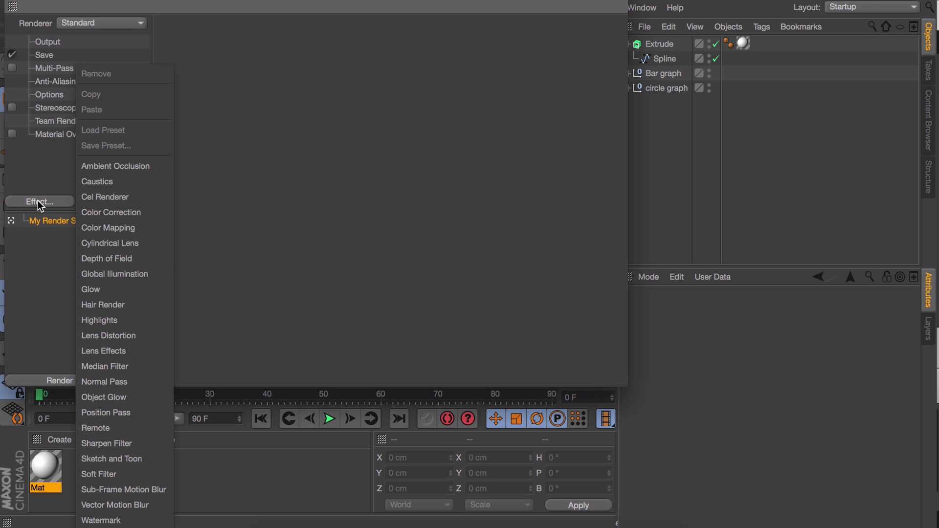
pyautogui.click(115, 274)
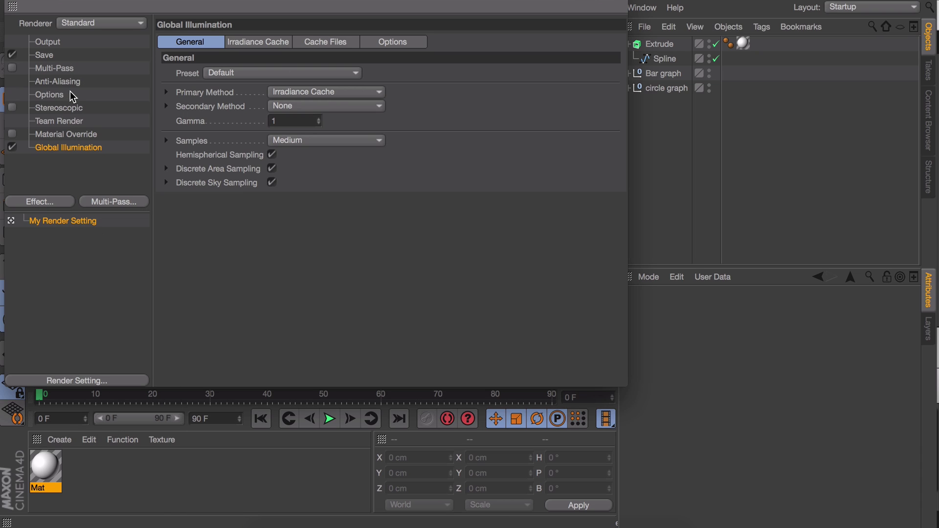
pyautogui.click(277, 105)
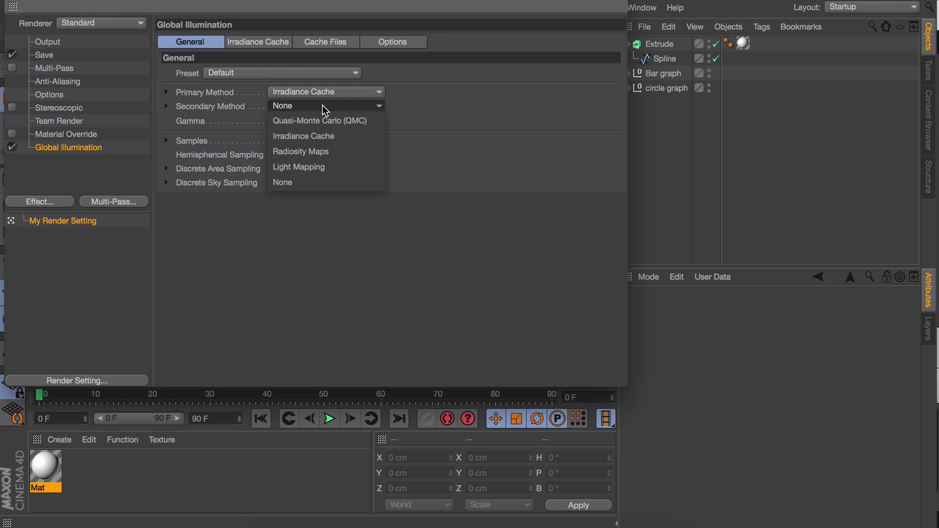
pyautogui.click(315, 167)
pyautogui.click(14, 0)
# Step: Add a Sphere about 4359 cm in size and place it beside the backdrop at about X -5797, Y 1650, Z 229 cm
pyautogui.moveTo(422, 33); pyautogui.dragTo(694, 71)
pyautogui.moveTo(356, 270); pyautogui.dragTo(582, 341)
pyautogui.press('e')
pyautogui.moveTo(417, 289); pyautogui.dragTo(137, 197)
pyautogui.scroll(-3, 136, 197)
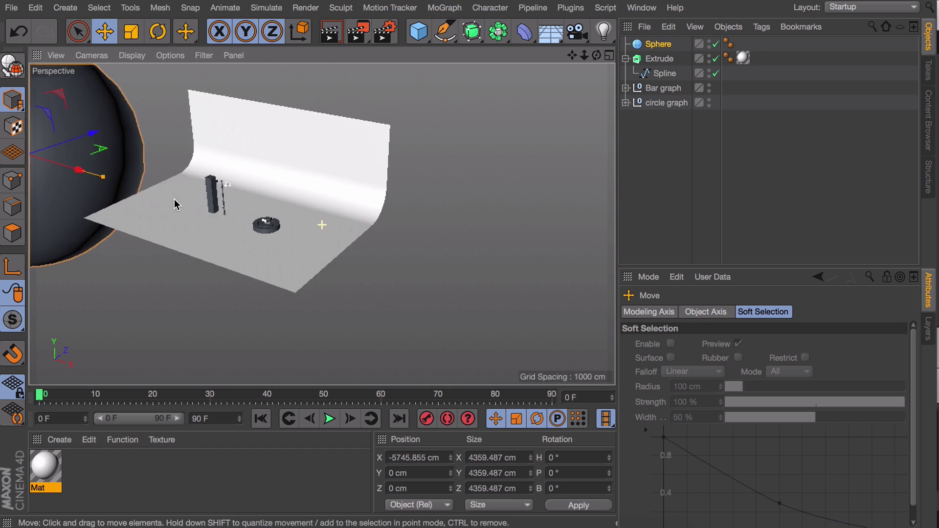
pyautogui.moveTo(42, 131); pyautogui.dragTo(42, 74)
pyautogui.keyDown('alt'); pyautogui.moveTo(59, 181); pyautogui.dragTo(250, 191, button='middle'); pyautogui.keyUp('alt')
pyautogui.keyDown('alt'); pyautogui.moveTo(250, 191); pyautogui.dragTo(222, 147); pyautogui.keyUp('alt')
pyautogui.moveTo(222, 126); pyautogui.dragTo(163, 98)
# Step: Create a material with Color and Reflectance disabled and white Luminance enabled, and apply it to the Sphere
pyautogui.doubleClick(110, 470)
pyautogui.doubleClick(45, 467)
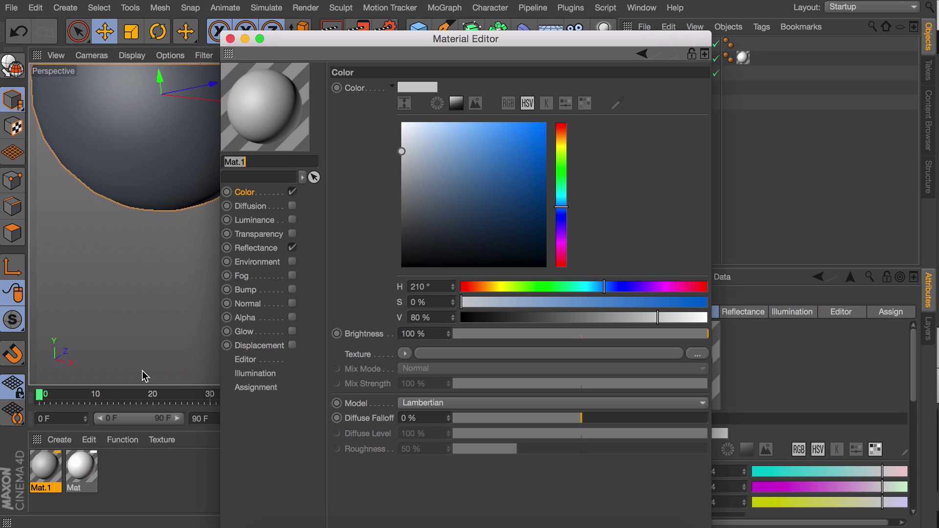
pyautogui.click(292, 191)
pyautogui.click(292, 219)
pyautogui.click(246, 221)
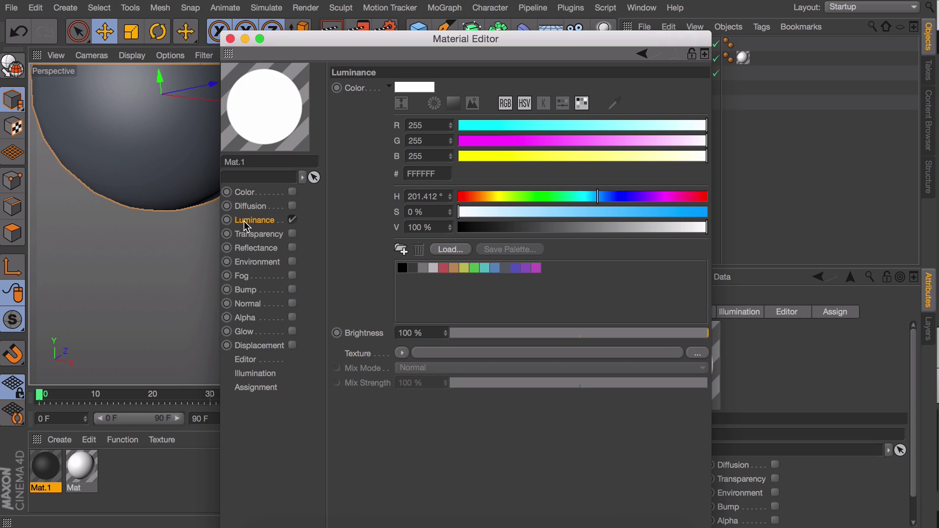
pyautogui.click(230, 39)
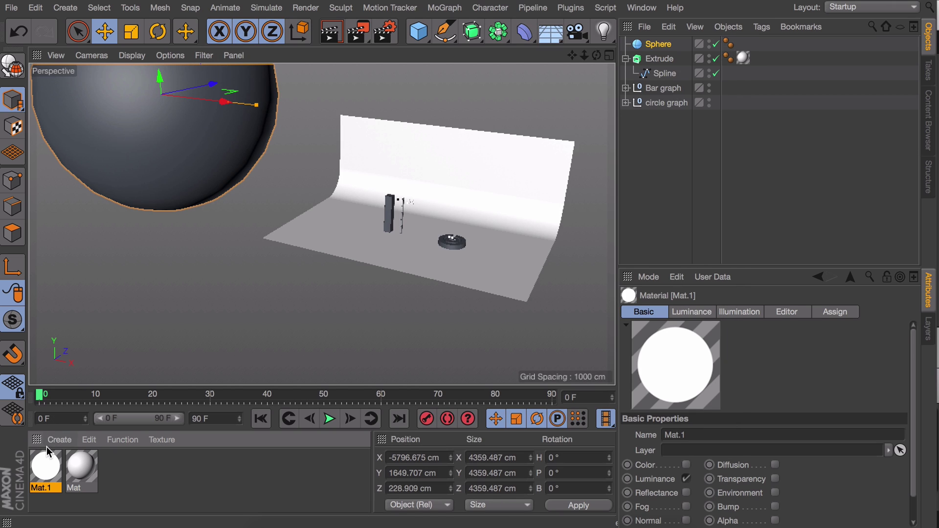
pyautogui.moveTo(90, 400); pyautogui.dragTo(166, 129)
pyautogui.scroll(-3, 220, 250)
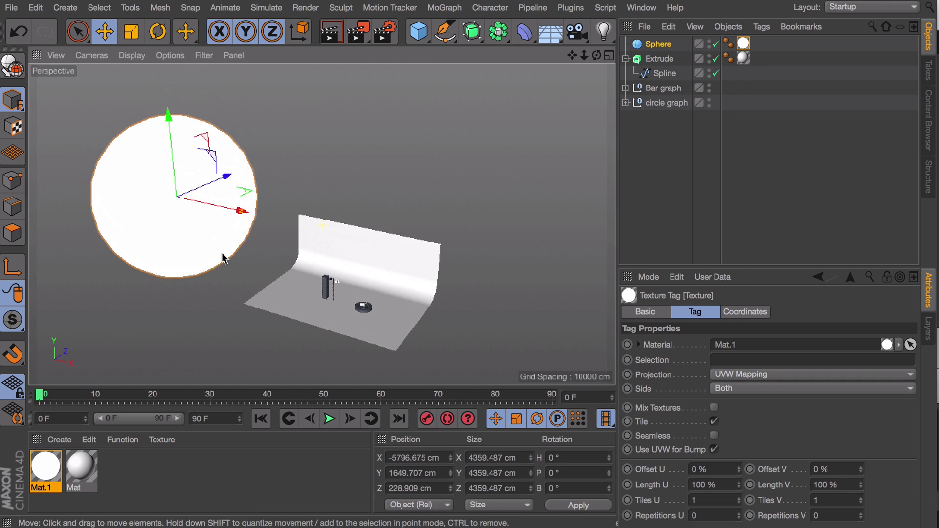
# Step: Enlarge the luminous Sphere to about 9192 cm and move it farther out from the backdrop
pyautogui.moveTo(235, 196); pyautogui.dragTo(166, 183)
pyautogui.scroll(-3, 207, 187)
pyautogui.keyDown('alt'); pyautogui.moveTo(204, 263); pyautogui.dragTo(204, 286, button='right'); pyautogui.keyUp('alt')
pyautogui.moveTo(133, 142); pyautogui.dragTo(131, 121)
# Step: Duplicate the Sphere three times, placing copies on the opposite side, above and in front of the backdrop
pyautogui.keyDown('ctrl'); pyautogui.moveTo(196, 165); pyautogui.dragTo(589, 233); pyautogui.keyUp('ctrl')
pyautogui.keyDown('ctrl'); pyautogui.moveTo(491, 131); pyautogui.dragTo(503, 4); pyautogui.keyUp('ctrl')
pyautogui.keyDown('alt'); pyautogui.moveTo(482, 225); pyautogui.dragTo(468, 277, button='right'); pyautogui.keyUp('alt')
pyautogui.keyDown('alt'); pyautogui.moveTo(468, 277); pyautogui.dragTo(424, 347, button='middle'); pyautogui.keyUp('alt')
pyautogui.moveTo(458, 176); pyautogui.dragTo(348, 190)
pyautogui.keyDown('ctrl'); pyautogui.moveTo(300, 98); pyautogui.dragTo(198, 346); pyautogui.keyUp('ctrl')
pyautogui.keyDown('alt'); pyautogui.moveTo(210, 335); pyautogui.dragTo(228, 261, button='middle'); pyautogui.keyUp('alt')
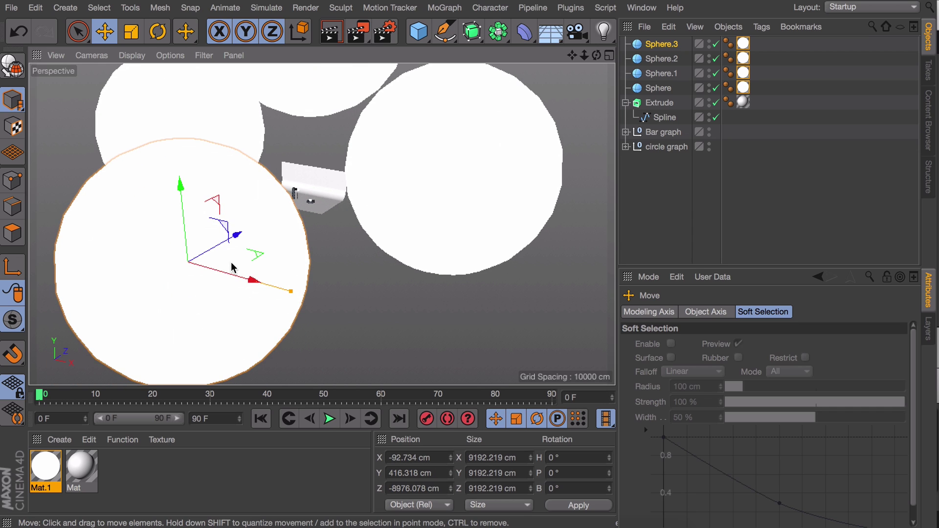
# Step: Shrink the front luminous Sphere to about 3396 cm and move it nearer the backdrop, to about Z -6507 cm
pyautogui.moveTo(292, 292); pyautogui.dragTo(278, 209)
pyautogui.moveTo(245, 229)
pyautogui.keyDown('alt'); pyautogui.mouseDown()
pyautogui.moveTo(191, 221)
pyautogui.moveTo(235, 220)
pyautogui.mouseUp(); pyautogui.keyUp('alt')
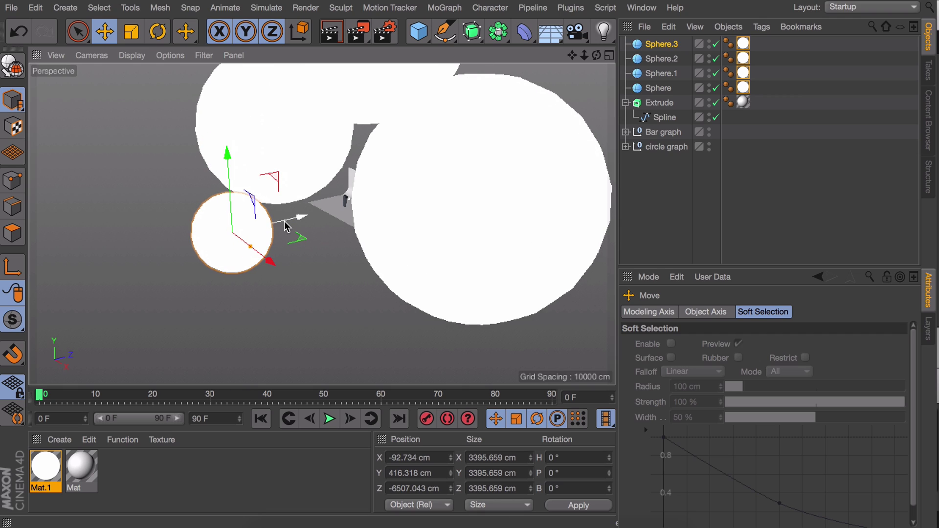
pyautogui.keyDown('alt'); pyautogui.moveTo(293, 226); pyautogui.dragTo(315, 99, button='right'); pyautogui.keyUp('alt')
pyautogui.keyDown('alt'); pyautogui.moveTo(287, 243); pyautogui.dragTo(339, 243, button='right'); pyautogui.keyUp('alt')
# Step: Adjust the Extrude backdrop behind the bar and circle graphs and render a preview of the perspective view
pyautogui.click(660, 103)
pyautogui.moveTo(745, 345); pyautogui.dragTo(745, 289)
pyautogui.keyDown('alt'); pyautogui.moveTo(371, 190); pyautogui.dragTo(318, 190, button='right'); pyautogui.keyUp('alt')
pyautogui.moveTo(41, 192); pyautogui.dragTo(134, 205)
pyautogui.press('super+r')
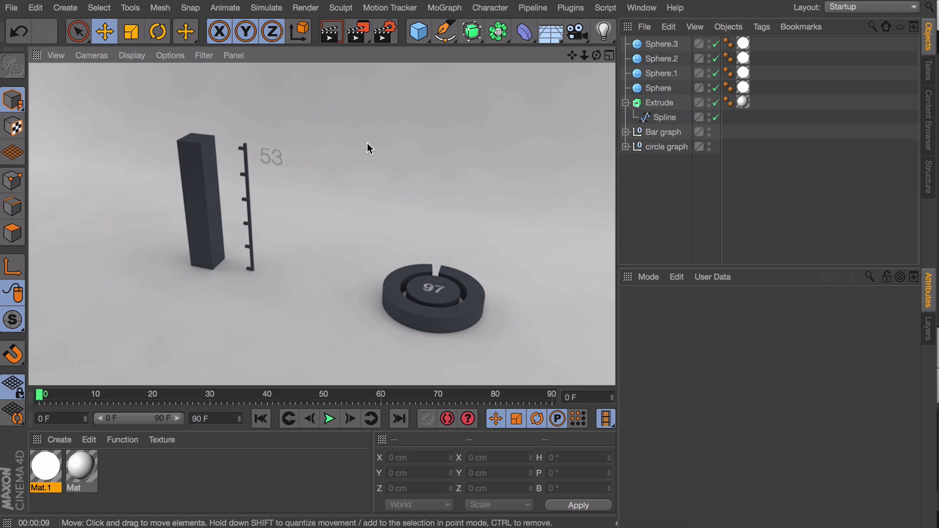
# Step: Add an Omni Light with Ambient Illumination enabled and 20 % intensity, and render a preview of the scene
pyautogui.click(603, 30)
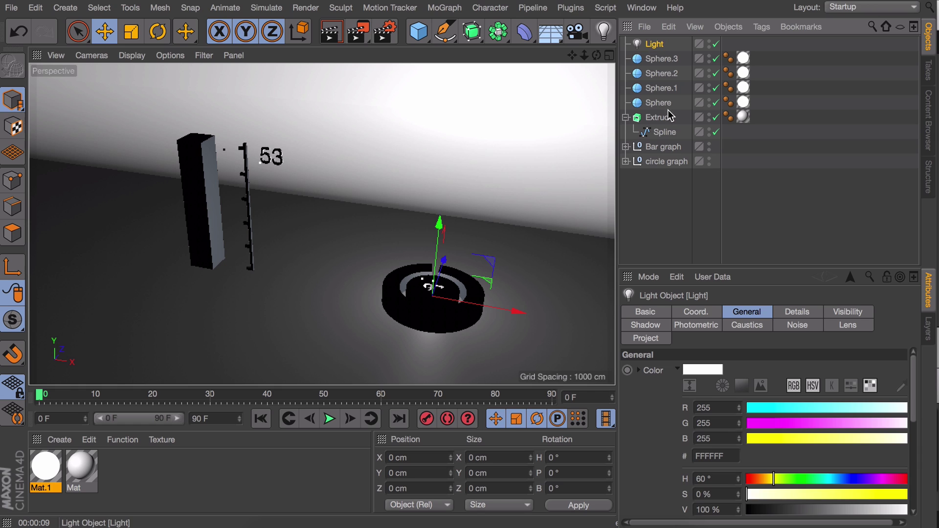
pyautogui.scroll(-5, 640, 440)
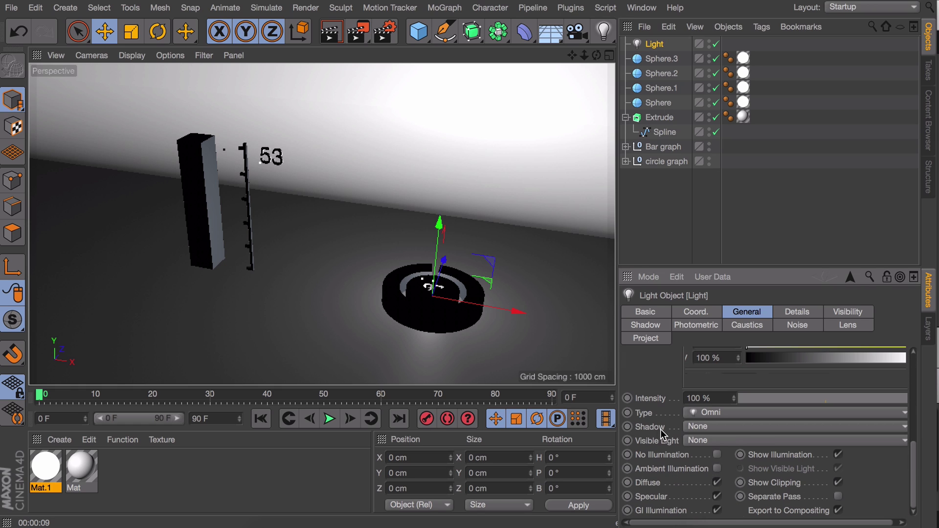
pyautogui.click(717, 469)
pyautogui.moveTo(757, 396)
pyautogui.mouseDown()
pyautogui.moveTo(748, 397)
pyautogui.moveTo(772, 400)
pyautogui.mouseUp()
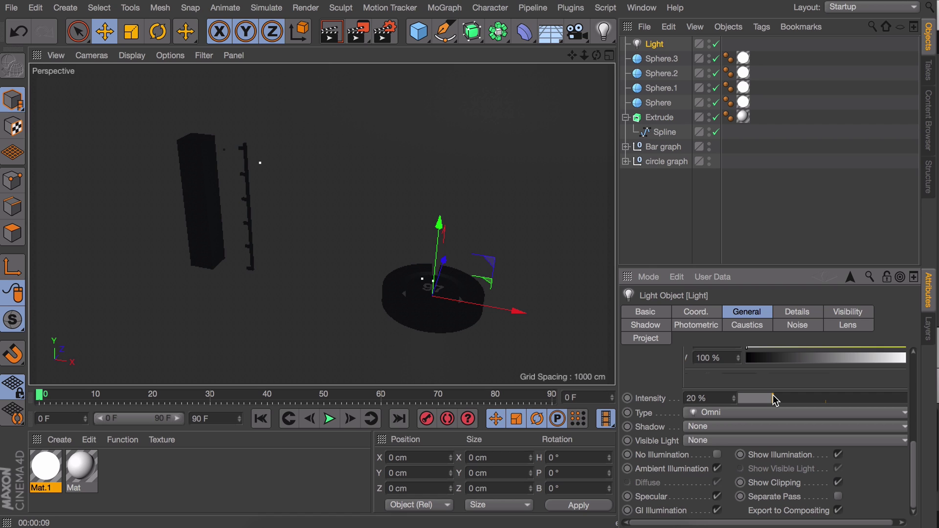
pyautogui.click(338, 33)
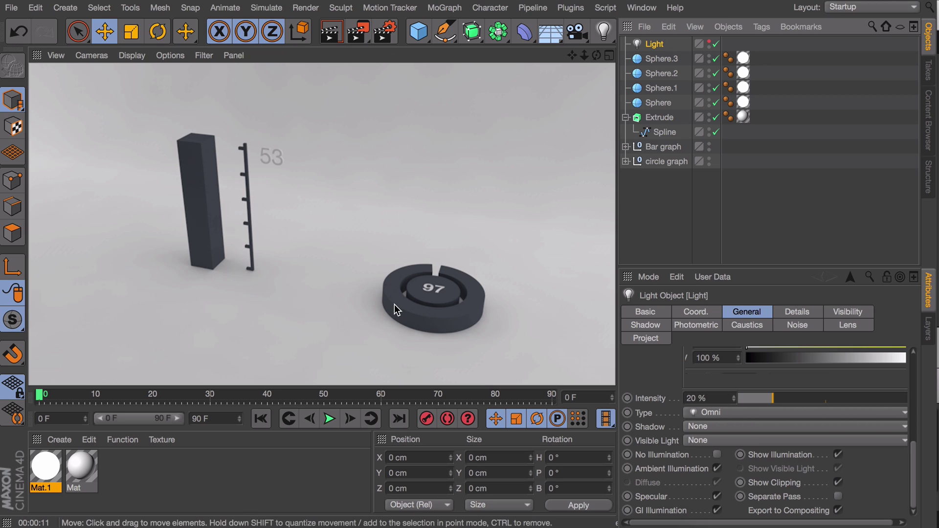
# Step: Create a new material, load a Layer shader as its Color texture, and add an Ambient Occlusion layer to it
pyautogui.doubleClick(233, 462)
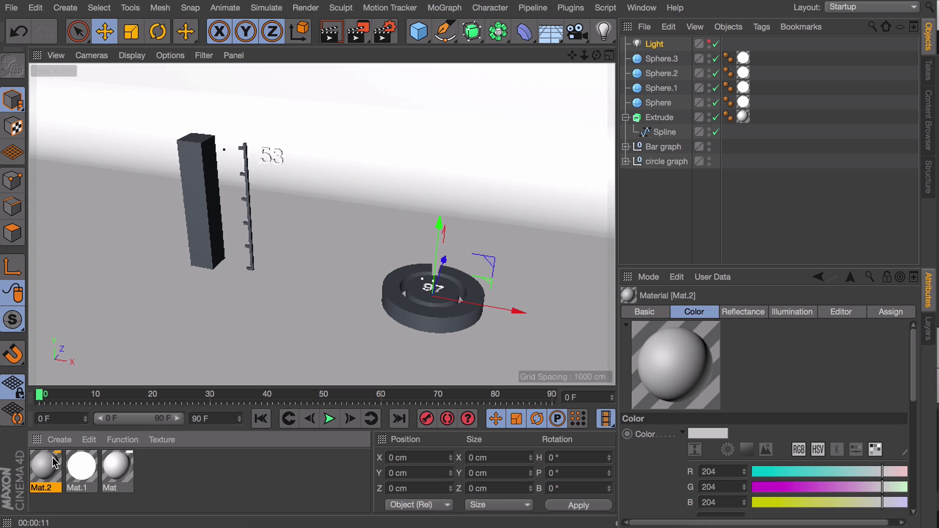
pyautogui.doubleClick(46, 468)
pyautogui.click(244, 193)
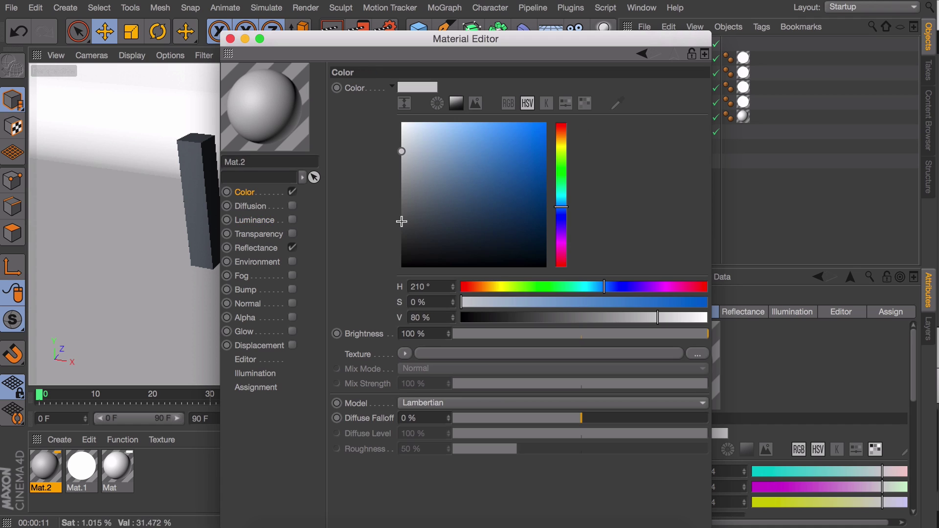
pyautogui.click(405, 354)
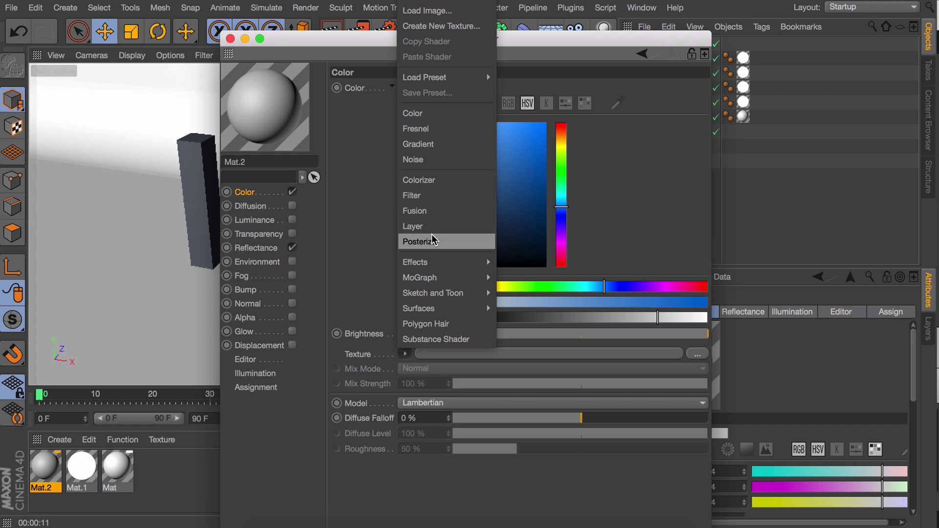
pyautogui.click(421, 226)
pyautogui.click(442, 356)
pyautogui.click(402, 205)
pyautogui.moveTo(499, 396)
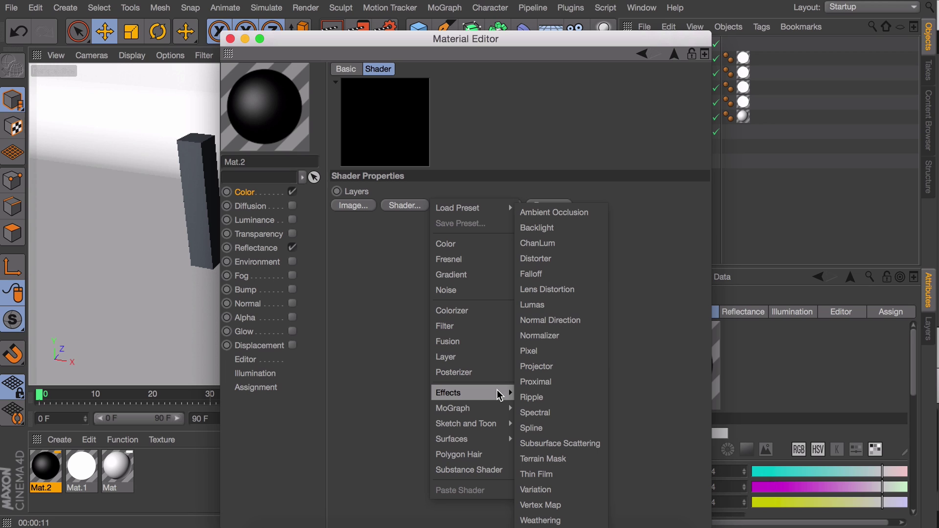
pyautogui.click(589, 212)
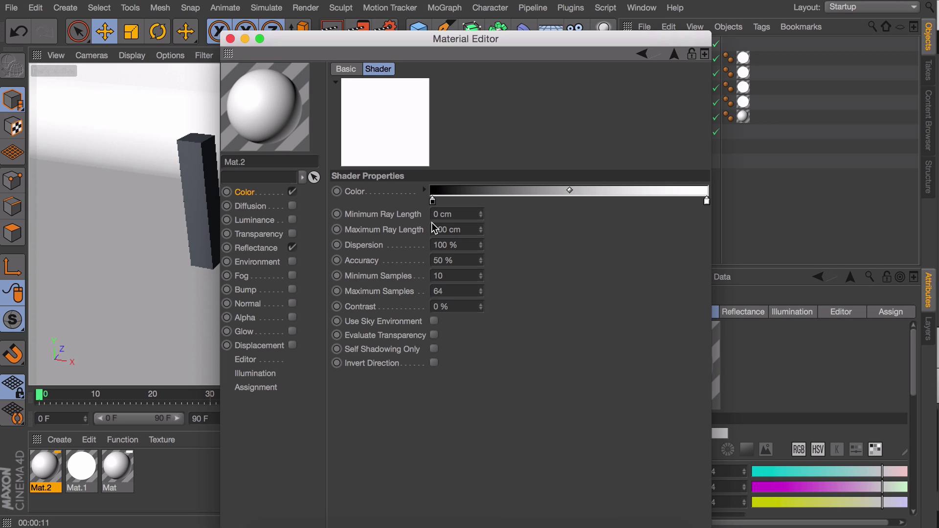
# Step: Give the Ambient Occlusion a black-white-black gradient with white near one quarter and black near the middle, and enable Invert Direction
pyautogui.moveTo(708, 206); pyautogui.dragTo(503, 203)
pyautogui.click(572, 201)
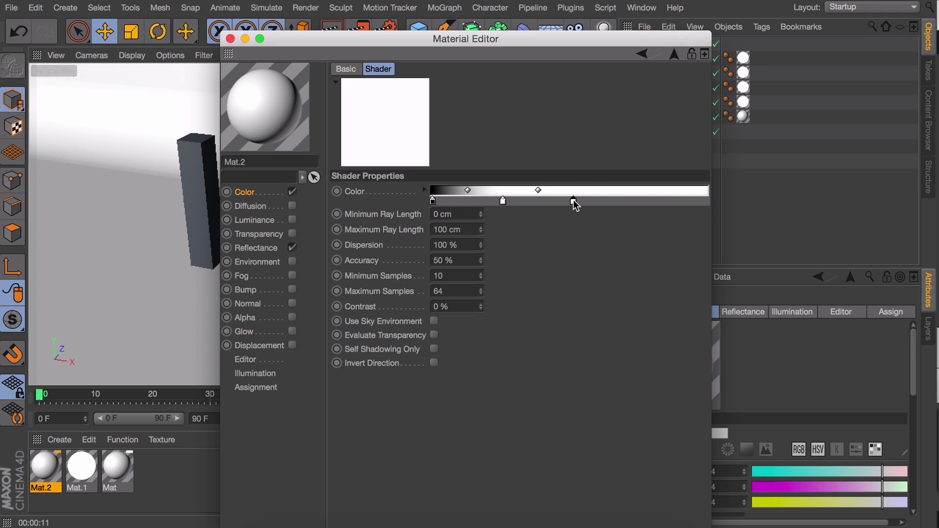
pyautogui.doubleClick(572, 201)
pyautogui.click(511, 228)
pyautogui.moveTo(510, 228); pyautogui.dragTo(477, 264)
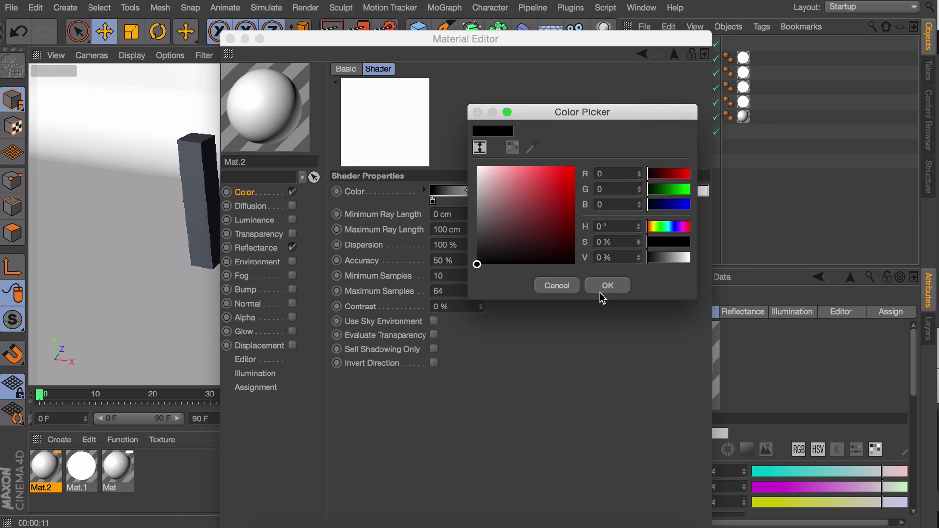
pyautogui.click(607, 286)
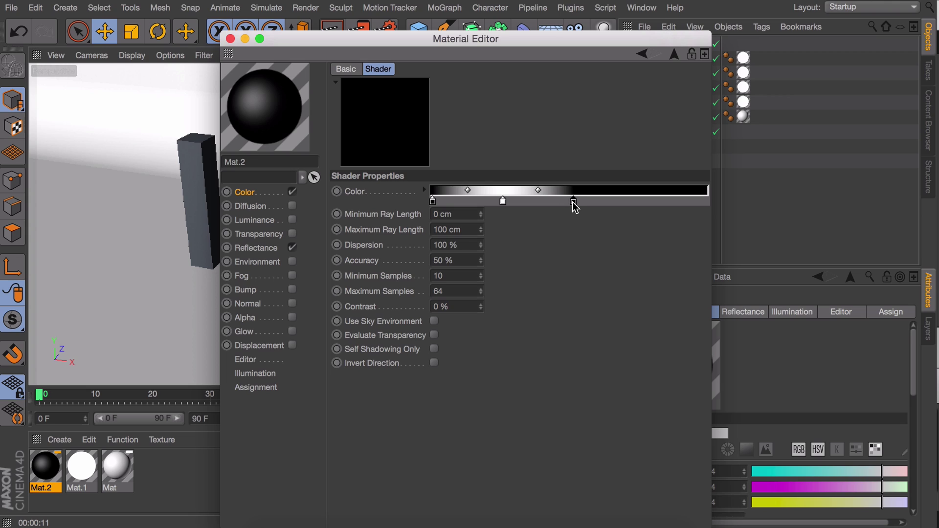
pyautogui.click(434, 362)
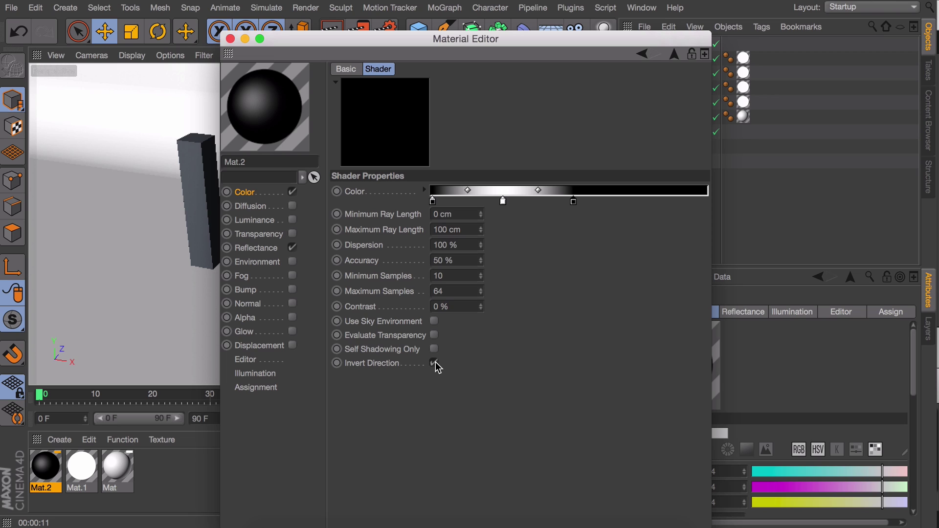
# Step: Change the material preview object to a Cube
pyautogui.rightClick(281, 122)
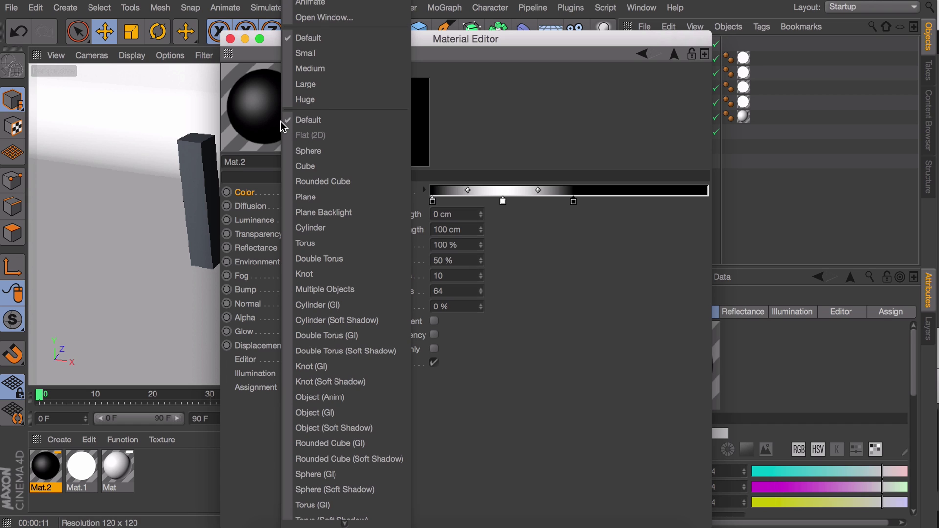
pyautogui.click(331, 177)
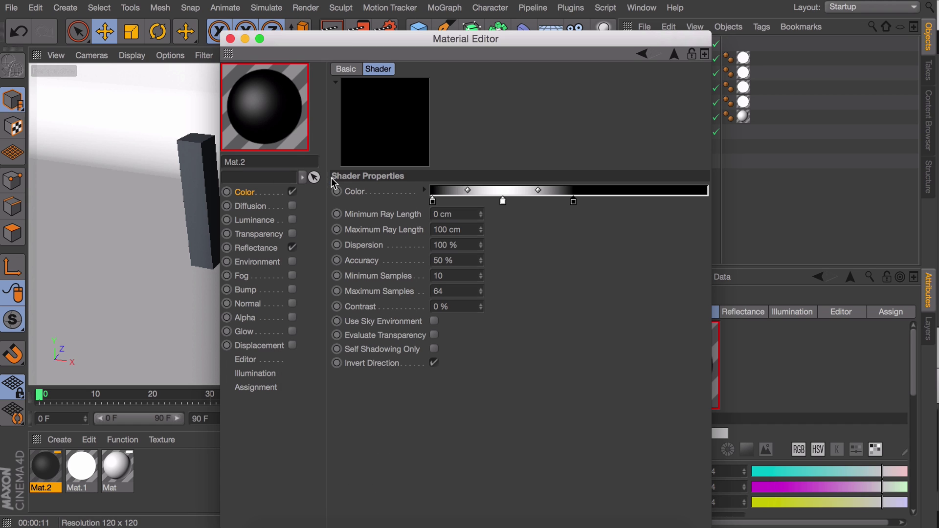
pyautogui.rightClick(287, 113)
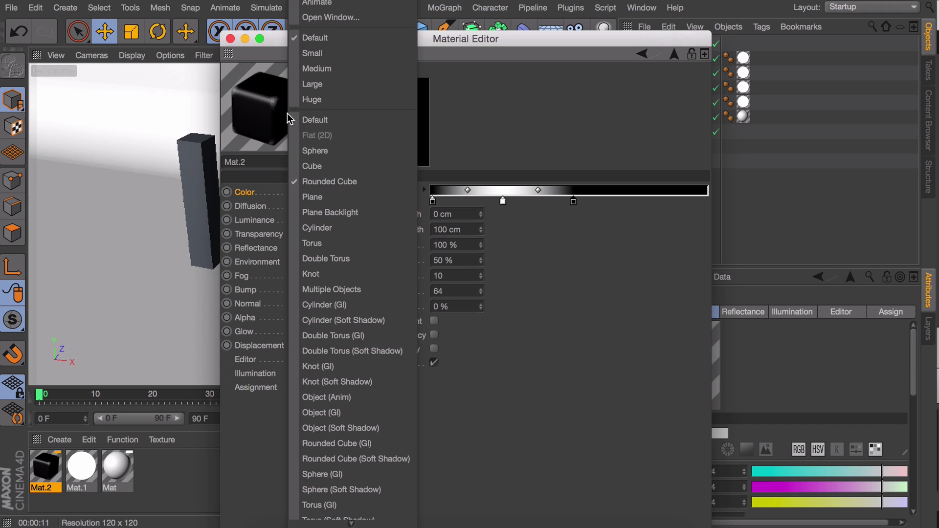
pyautogui.click(323, 168)
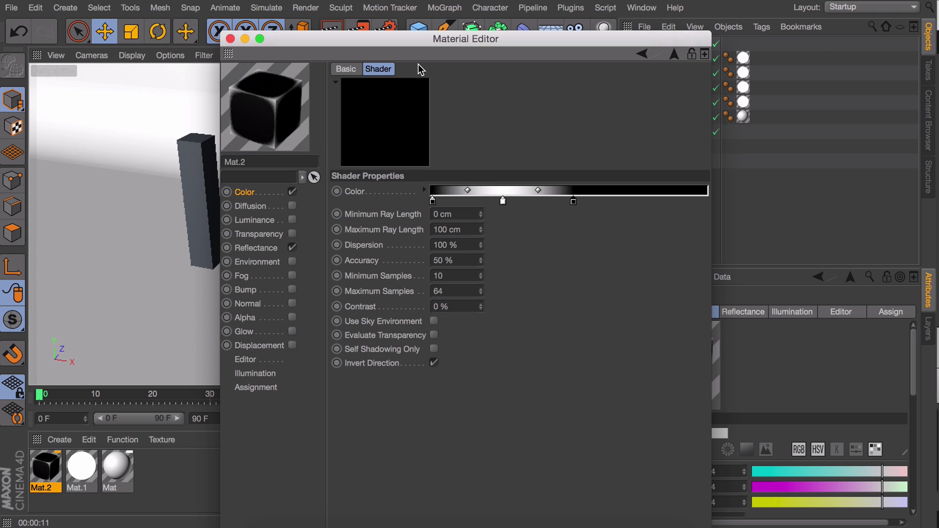
# Step: Add a Gradient layer above the Ambient Occlusion and set its blend mode to Dodge
pyautogui.click(674, 54)
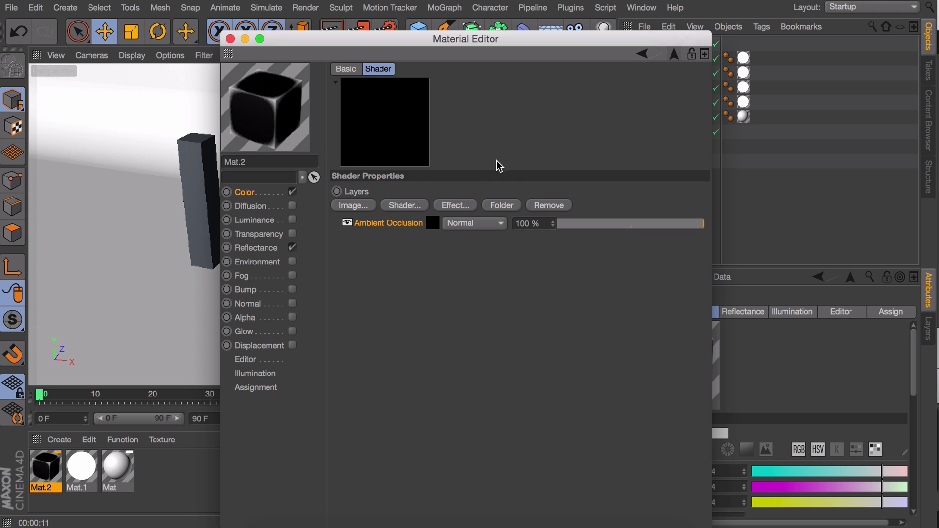
pyautogui.click(403, 206)
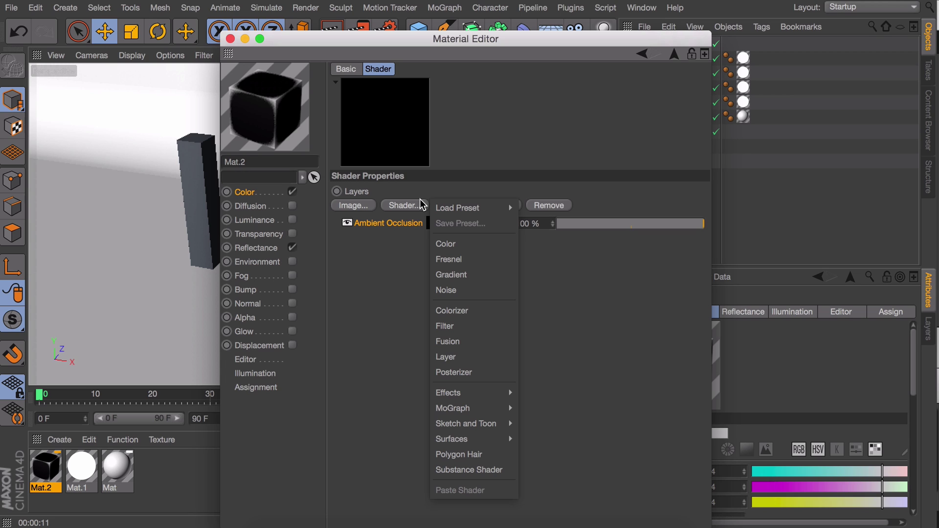
pyautogui.click(460, 275)
pyautogui.click(465, 224)
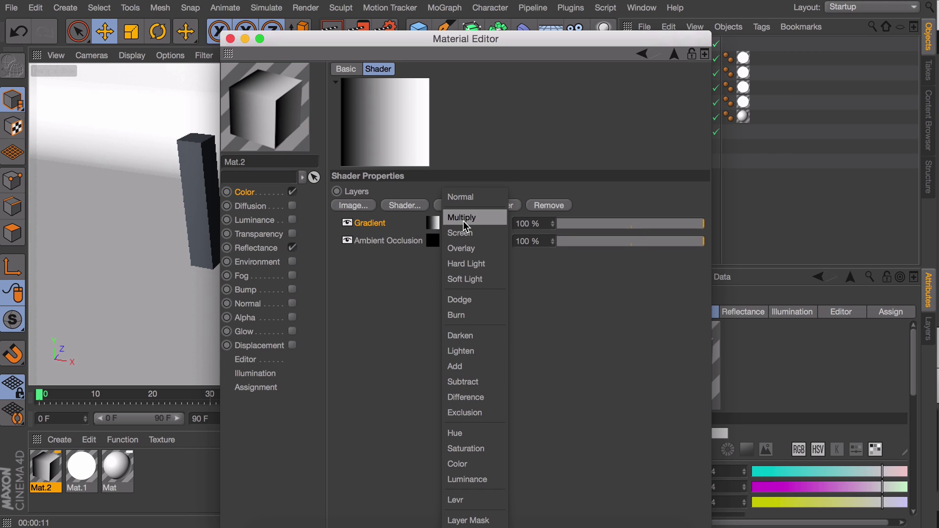
pyautogui.click(464, 300)
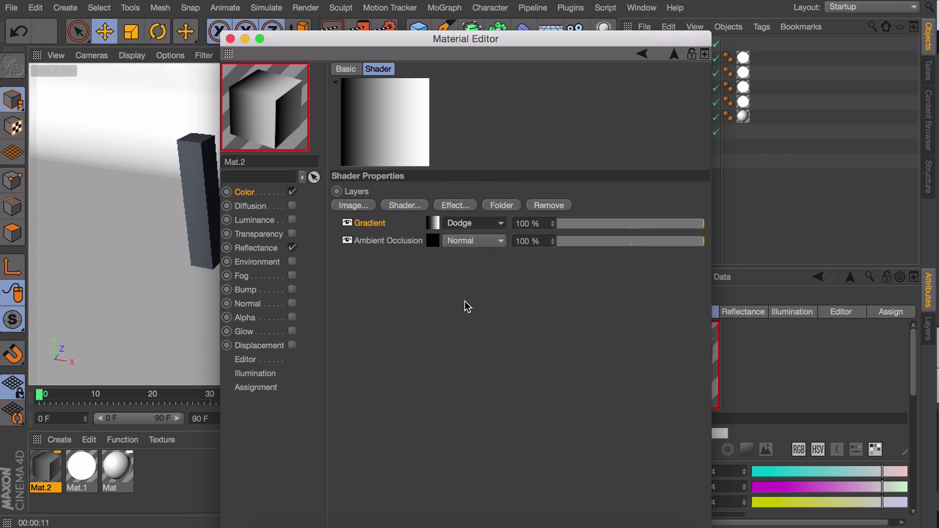
# Step: Set the Gradient layer's type to 2D - Circular and invert its knots so it runs from white to black
pyautogui.click(433, 223)
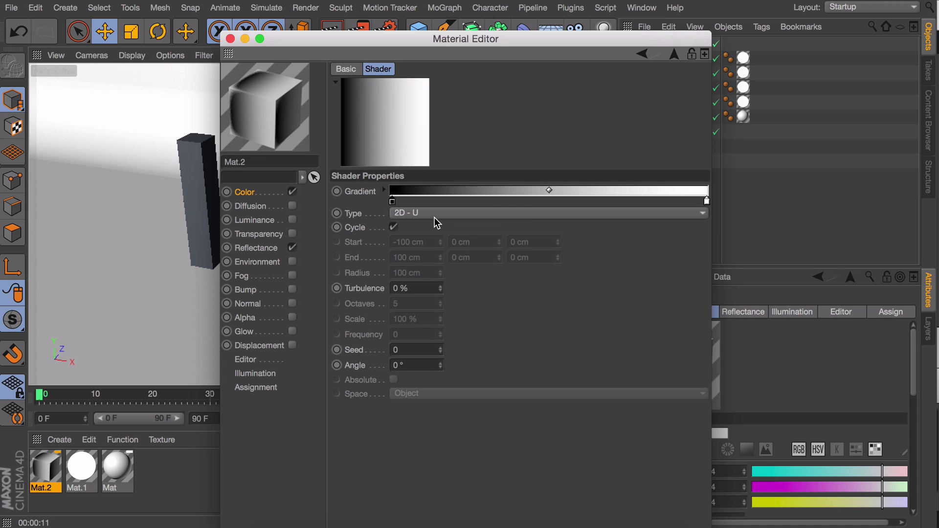
pyautogui.click(409, 218)
pyautogui.click(440, 287)
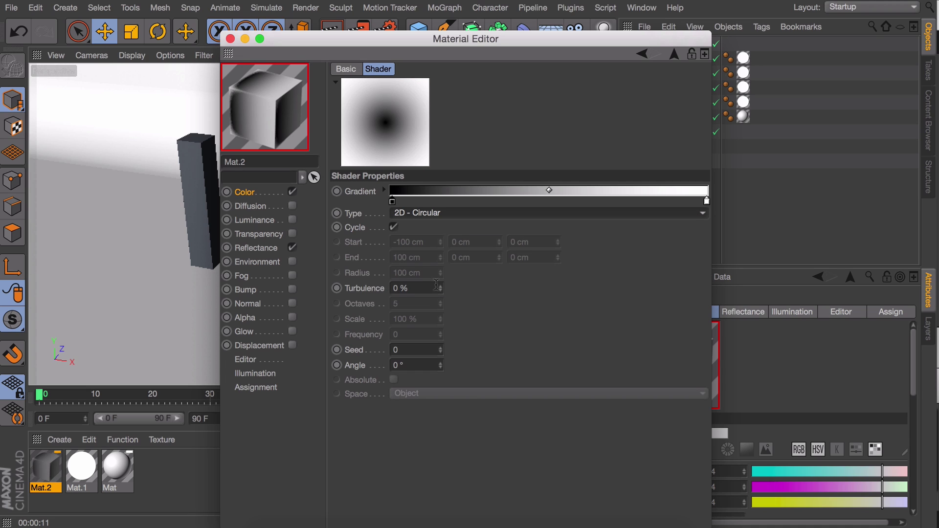
pyautogui.rightClick(449, 189)
pyautogui.click(476, 202)
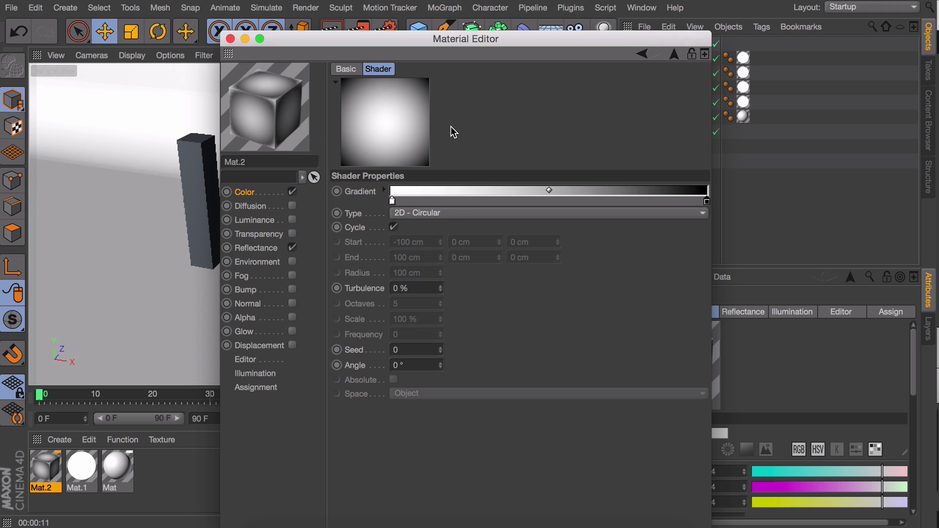
# Step: Set the Color channel's Layer texture to mix mode Add with a mix strength of 20 %
pyautogui.click(674, 53)
pyautogui.click(671, 55)
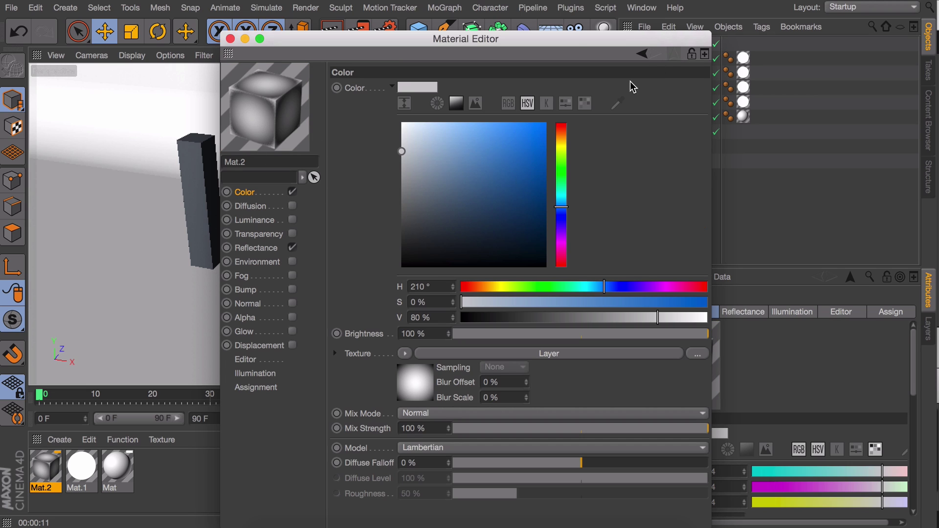
pyautogui.click(457, 413)
pyautogui.click(447, 443)
pyautogui.click(505, 428)
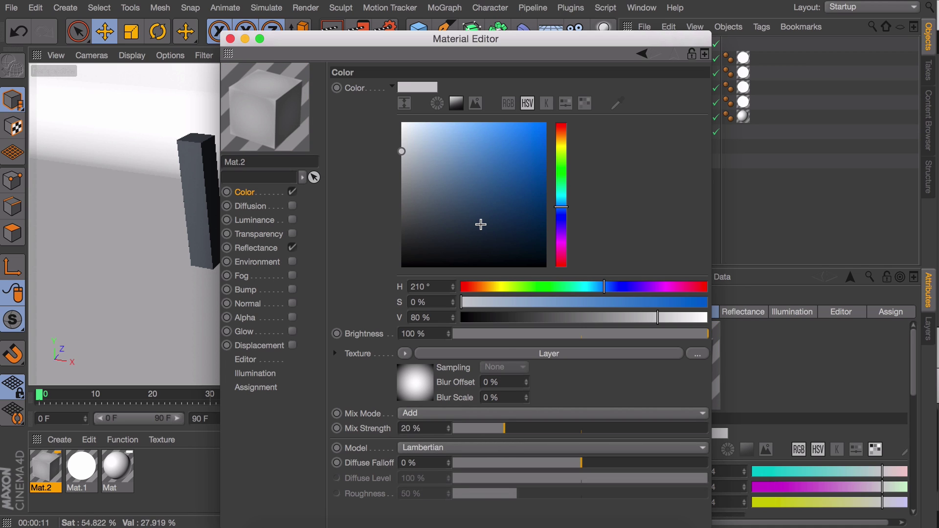
# Step: Set the material's base color to light blue with hue 204°, saturation about 69 % and value about 98 %
pyautogui.moveTo(499, 147); pyautogui.dragTo(499, 127)
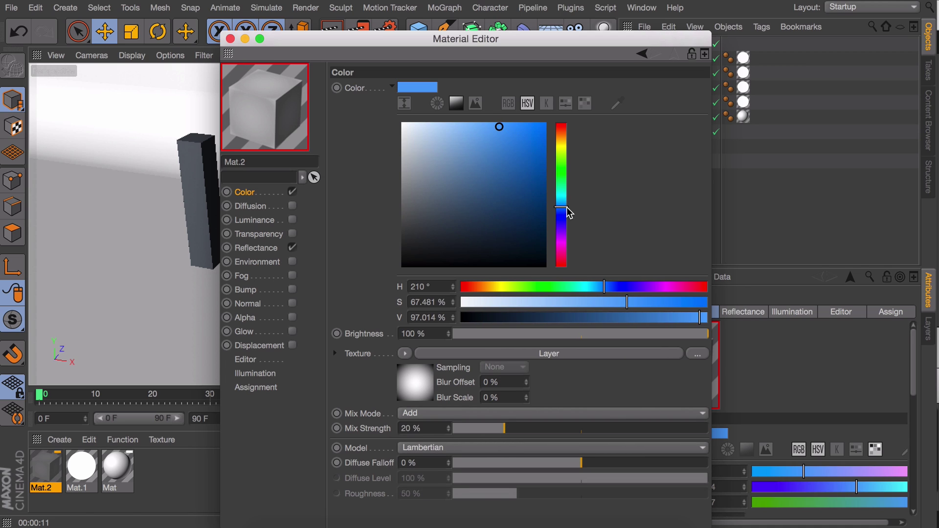
pyautogui.click(561, 205)
pyautogui.moveTo(562, 204); pyautogui.dragTo(561, 205)
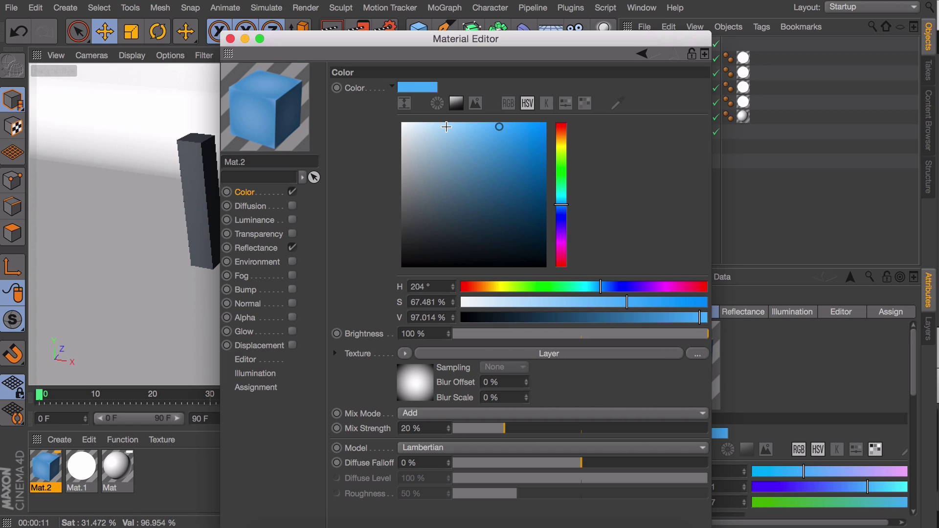
pyautogui.click(501, 126)
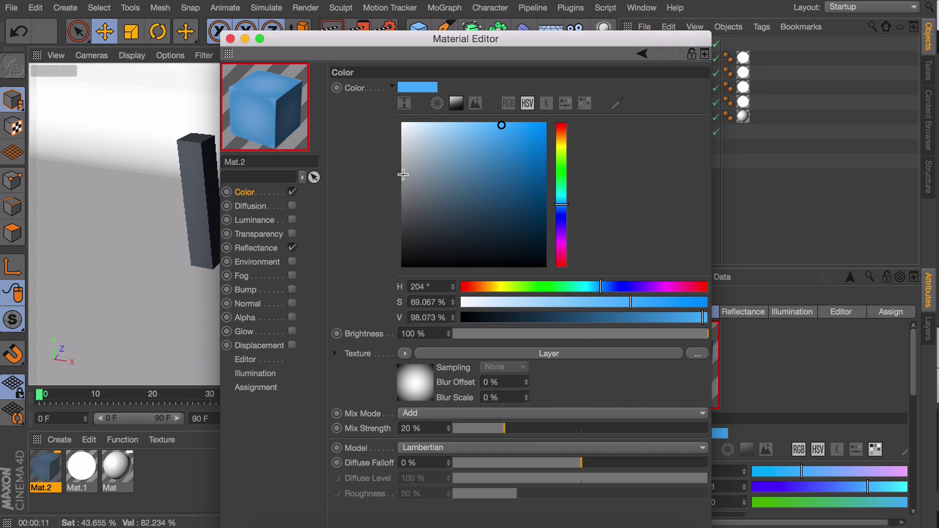
# Step: Enable the material's Luminance channel and copy the light blue from the Color channel into it
pyautogui.rightClick(356, 88)
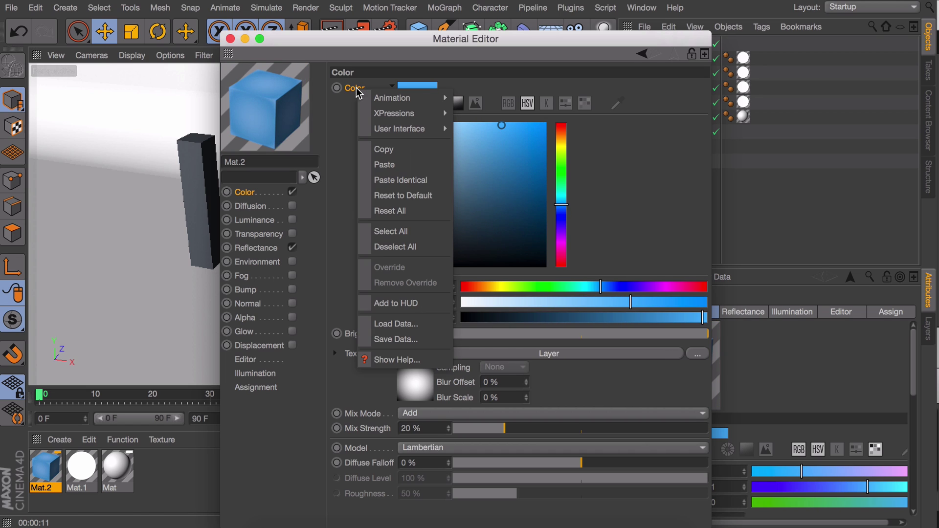
pyautogui.click(384, 150)
pyautogui.click(293, 219)
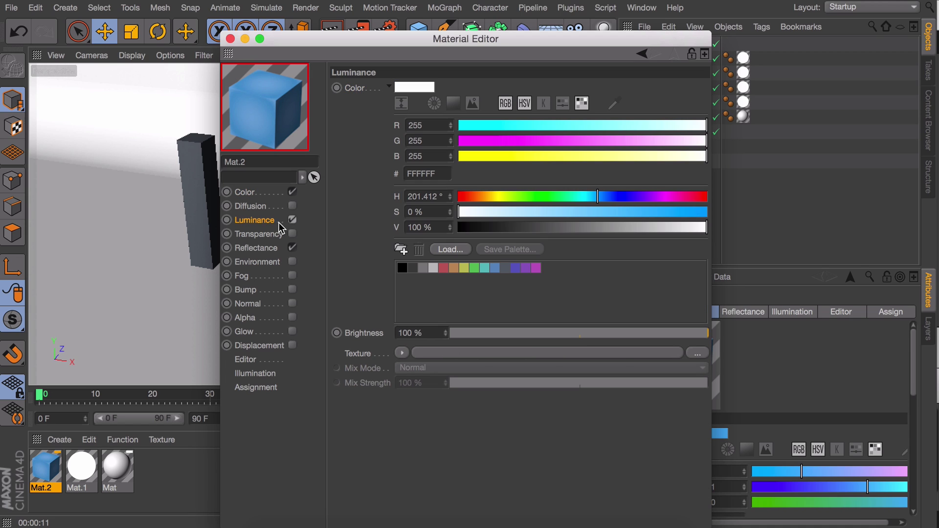
pyautogui.rightClick(366, 88)
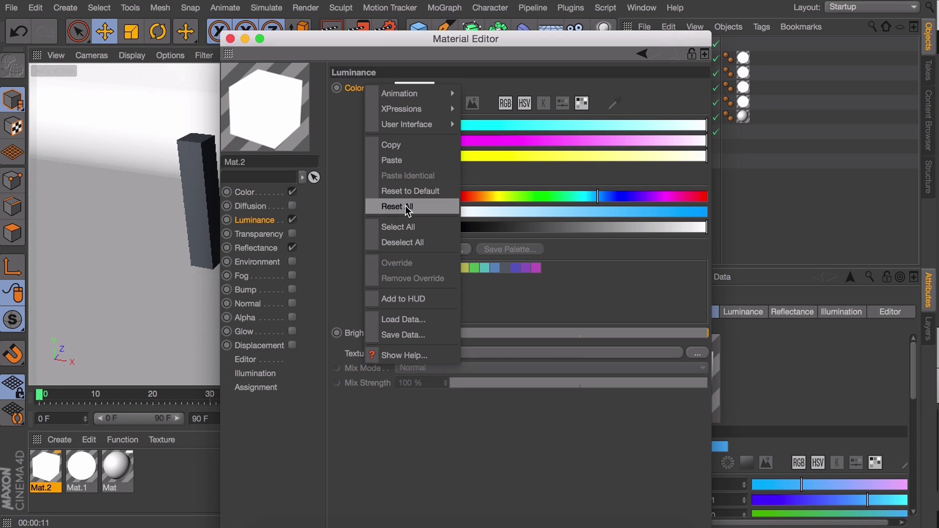
pyautogui.click(395, 161)
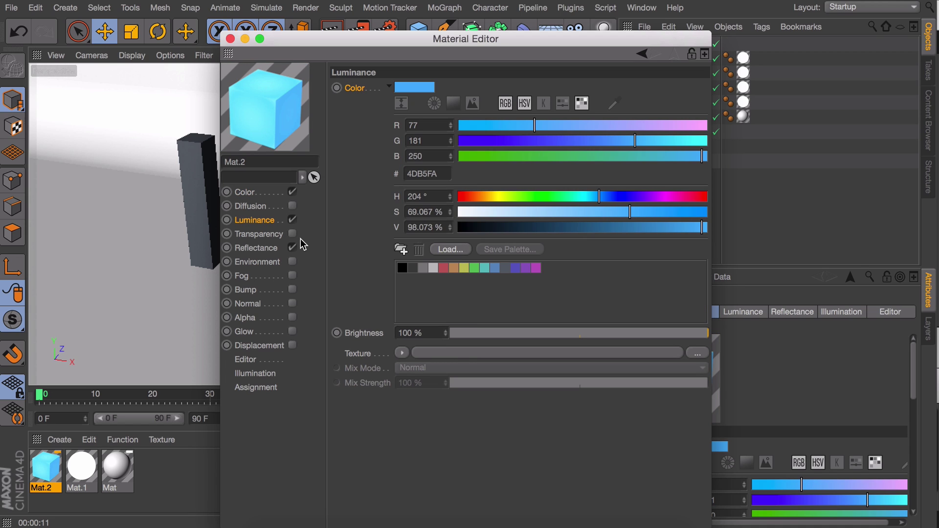
# Step: Apply the light blue Mat.2 material to the Bar graph's Boole and render the view
pyautogui.click(230, 39)
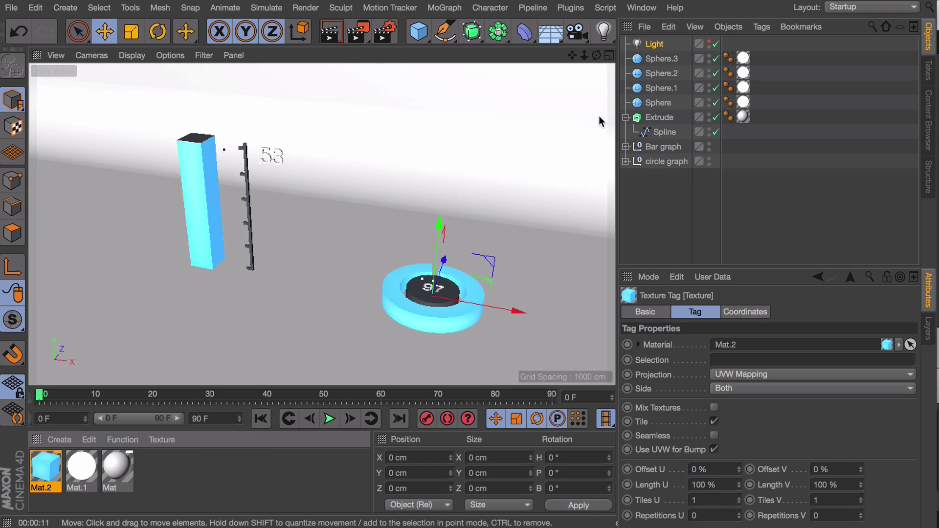
pyautogui.moveTo(647, 156); pyautogui.dragTo(662, 236)
pyautogui.press('super+r')
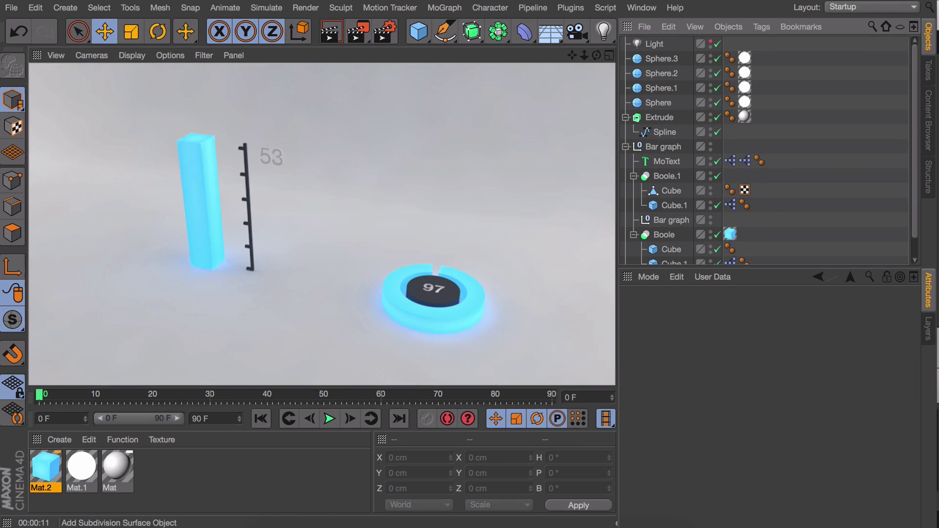
# Step: Set the light blue material's Luminance brightness to 70 % and render the view again
pyautogui.doubleClick(46, 467)
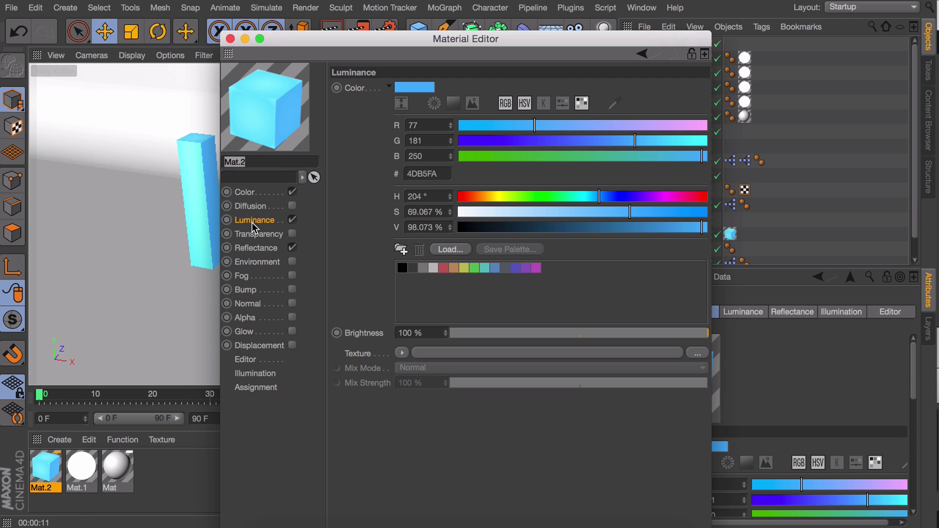
pyautogui.click(666, 333)
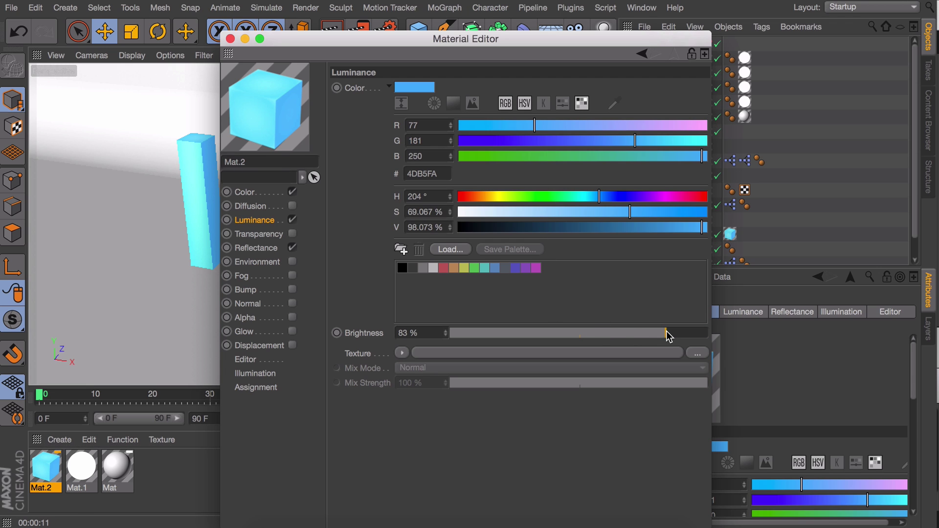
pyautogui.click(230, 38)
pyautogui.click(331, 31)
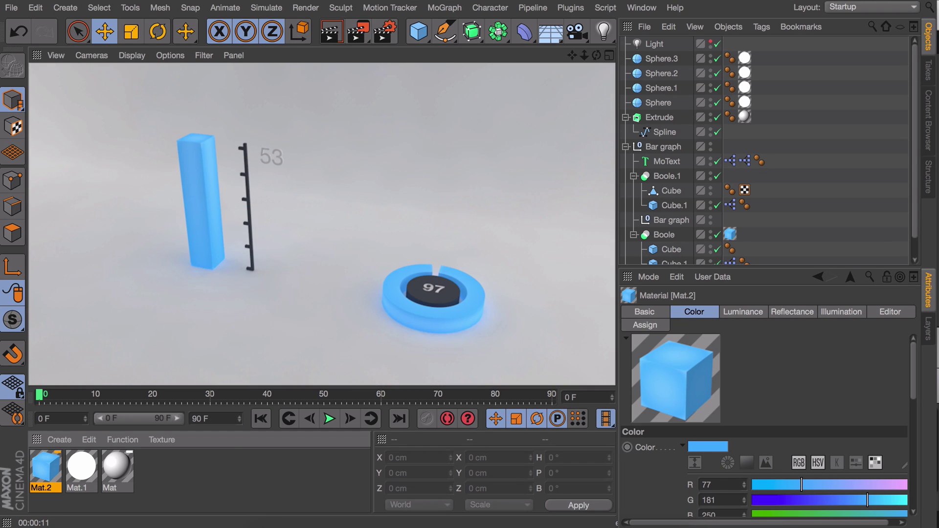
# Step: Duplicate the light blue material, change the copy's Luminance to purple with hue about 271°, and copy that color into its Color channel
pyautogui.keyDown('ctrl'); pyautogui.moveTo(33, 472); pyautogui.dragTo(35, 471); pyautogui.keyUp('ctrl')
pyautogui.doubleClick(39, 470)
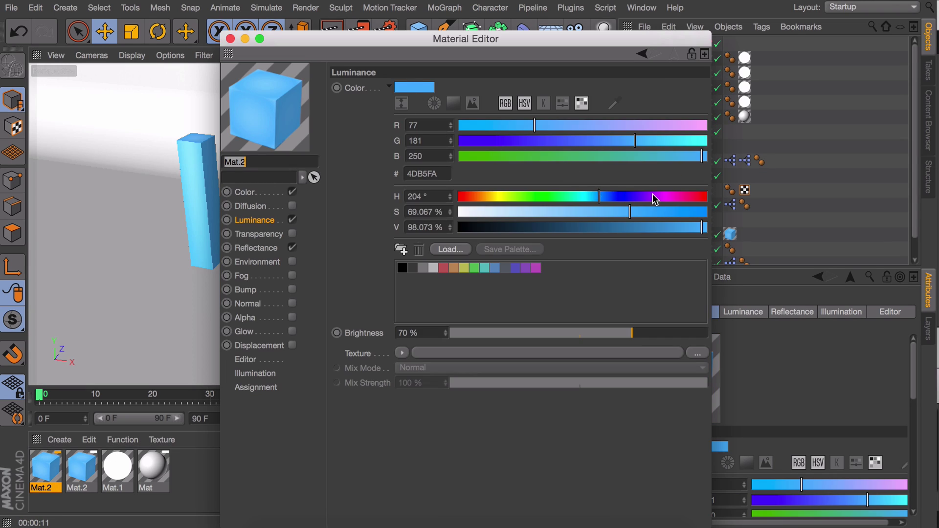
pyautogui.moveTo(654, 196); pyautogui.dragTo(645, 197)
pyautogui.rightClick(363, 88)
pyautogui.click(390, 149)
pyautogui.click(244, 192)
pyautogui.rightClick(361, 89)
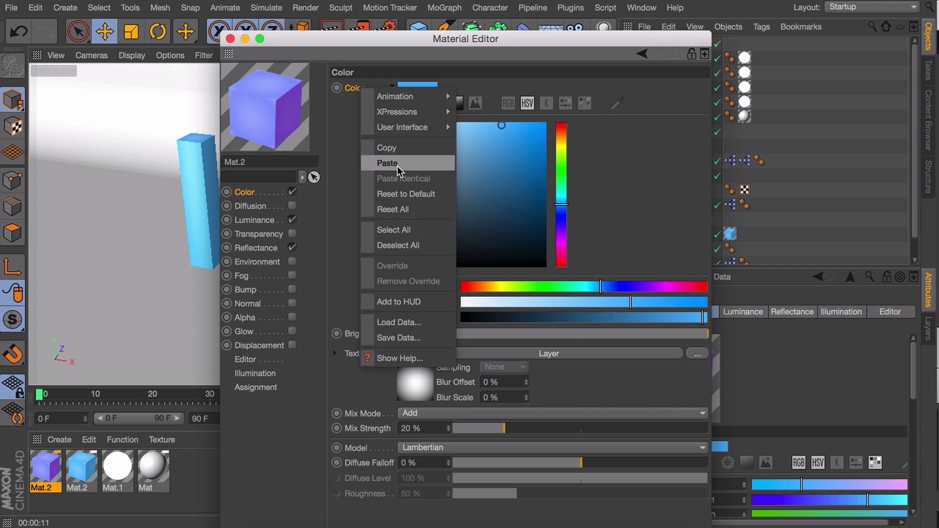
pyautogui.click(397, 164)
pyautogui.click(230, 38)
# Step: Apply the purple material to the circle graph's ring
pyautogui.moveTo(46, 467); pyautogui.dragTo(465, 314)
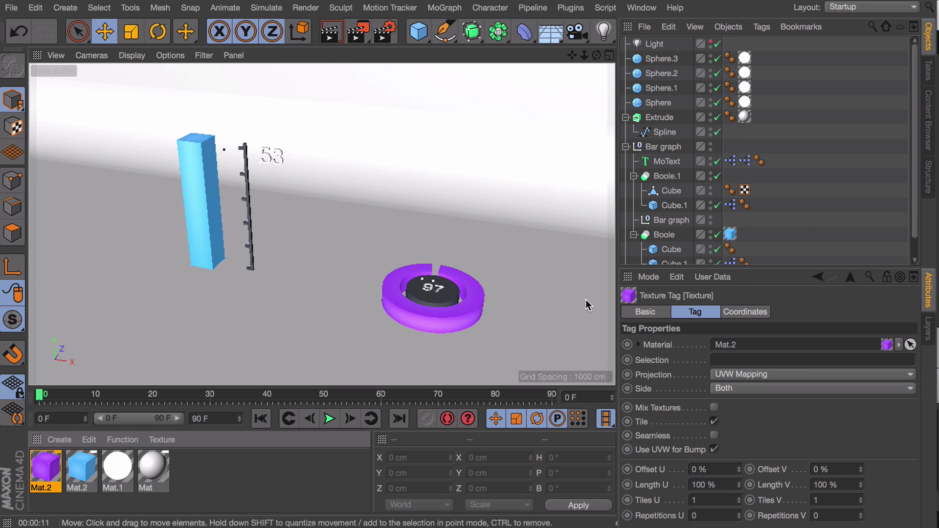
pyautogui.scroll(3, 443, 300)
pyautogui.keyDown('alt'); pyautogui.moveTo(435, 235); pyautogui.dragTo(422, 265); pyautogui.keyUp('alt')
pyautogui.keyDown('alt'); pyautogui.moveTo(424, 270); pyautogui.dragTo(354, 266, button='middle'); pyautogui.keyUp('alt')
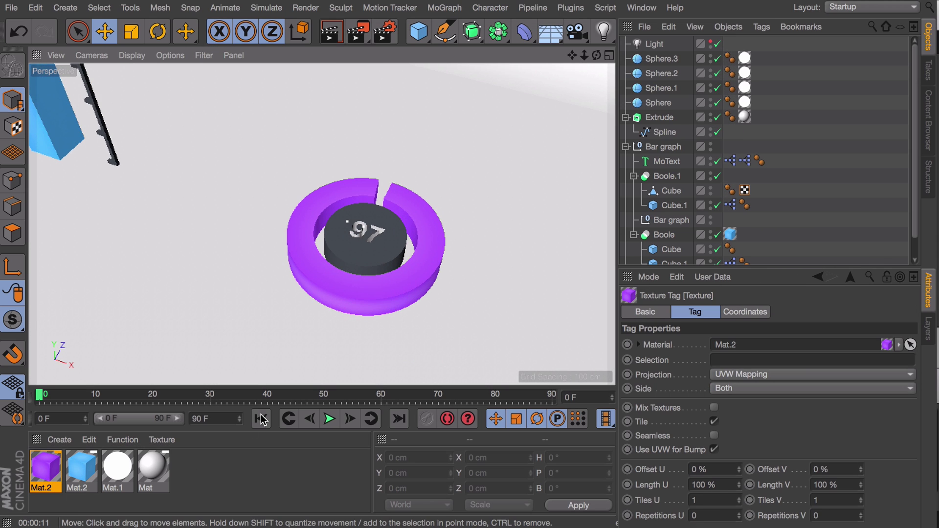
pyautogui.click(191, 477)
pyautogui.keyDown('alt'); pyautogui.moveTo(197, 241); pyautogui.dragTo(356, 352); pyautogui.keyUp('alt')
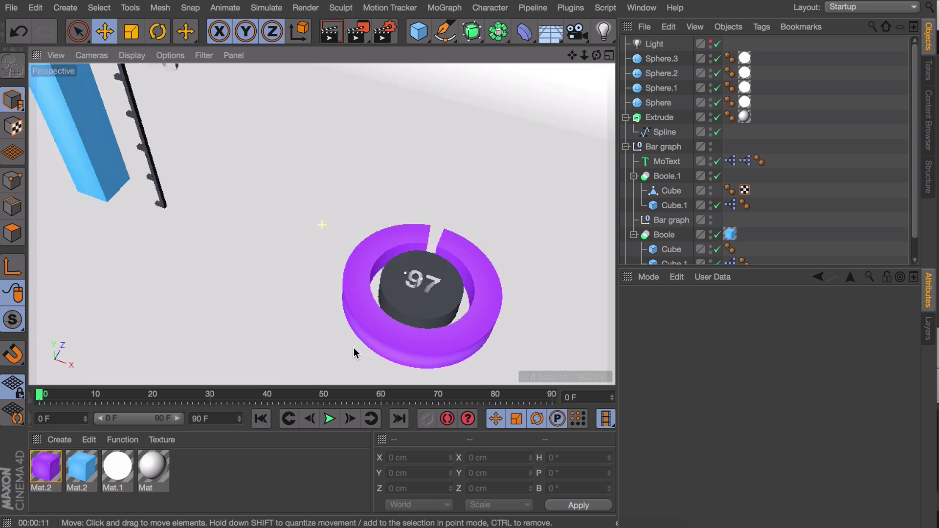
pyautogui.keyDown('alt'); pyautogui.moveTo(355, 348); pyautogui.dragTo(403, 379, button='middle'); pyautogui.keyUp('alt')
pyautogui.keyDown('alt'); pyautogui.moveTo(398, 371); pyautogui.dragTo(390, 321); pyautogui.keyUp('alt')
# Step: Create a new material with Color and Reflectance disabled, Luminance enabled and its color darkened to gray
pyautogui.doubleClick(180, 491)
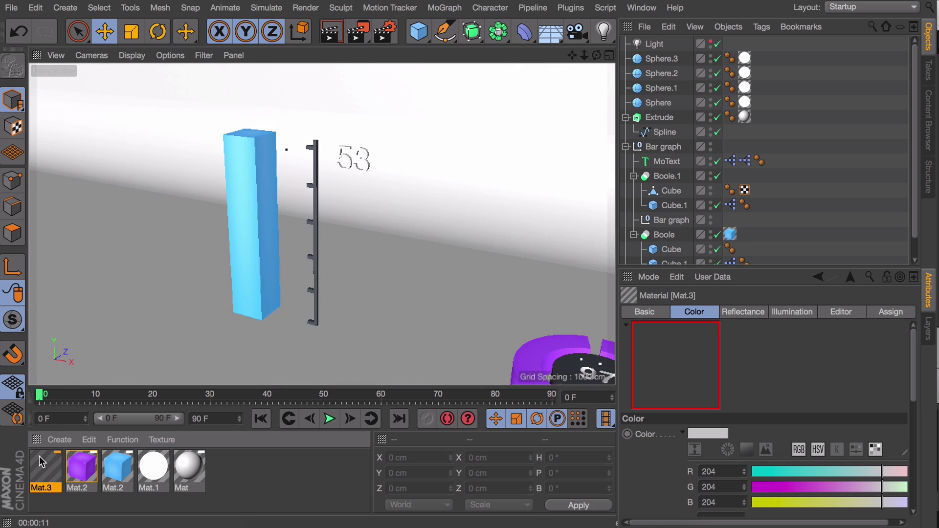
pyautogui.doubleClick(41, 465)
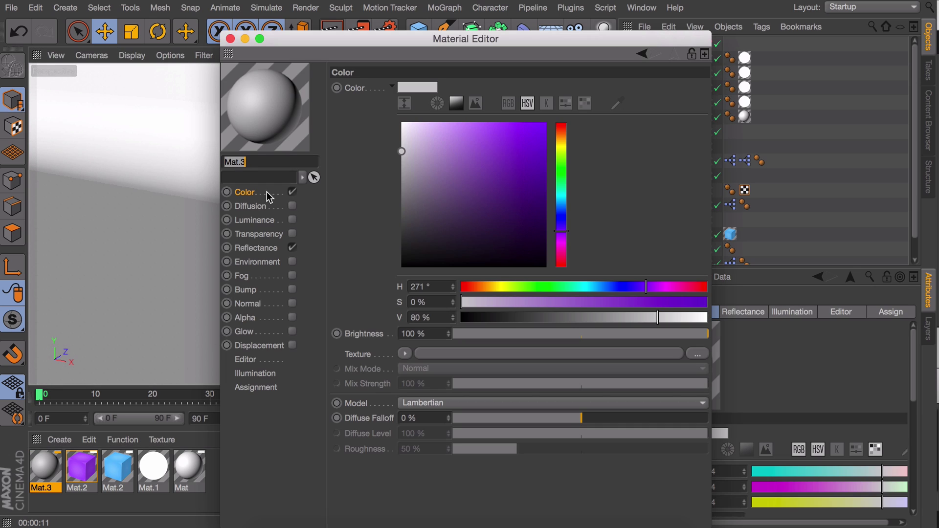
pyautogui.click(292, 192)
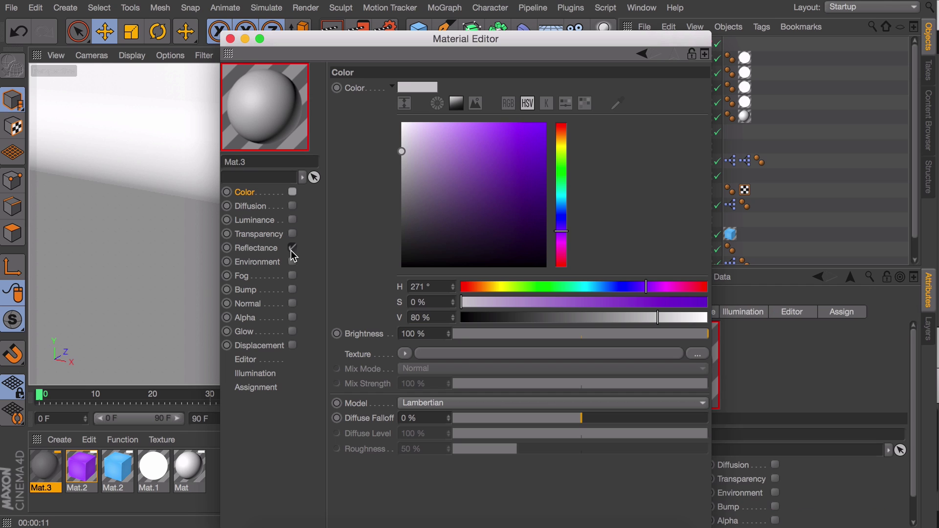
pyautogui.click(292, 248)
pyautogui.click(292, 220)
pyautogui.click(247, 221)
pyautogui.moveTo(596, 227); pyautogui.dragTo(578, 228)
pyautogui.click(230, 38)
# Step: Apply the gray material to the bar graph's scale through Boole.1 and to its number MoText
pyautogui.moveTo(46, 467); pyautogui.dragTo(314, 230)
pyautogui.moveTo(759, 190); pyautogui.dragTo(729, 176)
pyautogui.moveTo(45, 467); pyautogui.dragTo(365, 159)
pyautogui.press('super+z')
pyautogui.moveTo(46, 468); pyautogui.dragTo(354, 159)
pyautogui.keyDown('alt'); pyautogui.moveTo(350, 253); pyautogui.dragTo(394, 263); pyautogui.keyUp('alt')
pyautogui.click(394, 263)
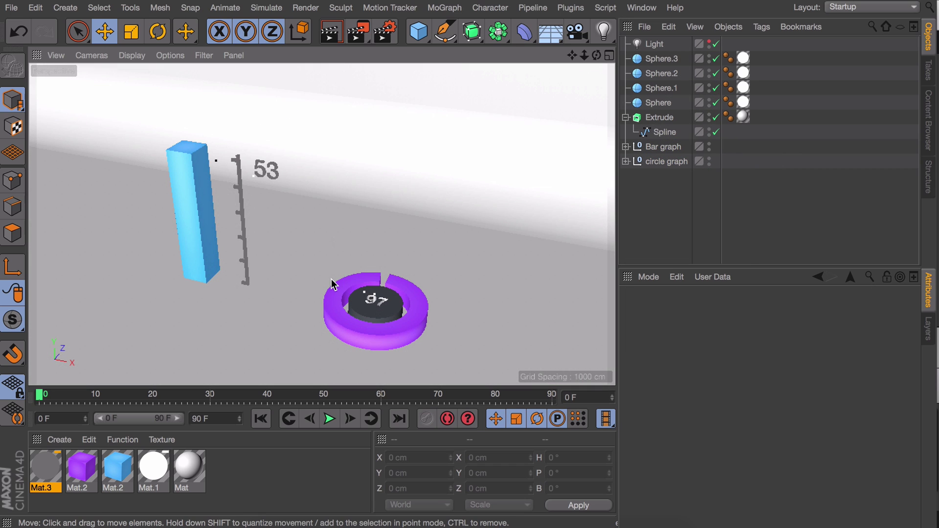
# Step: Add the Bar graph null's slider to the HUD, place it in the viewport's upper area, and keep it always shown
pyautogui.click(626, 147)
pyautogui.click(656, 147)
pyautogui.keyDown('ctrl'); pyautogui.moveTo(536, 192); pyautogui.dragTo(537, 79); pyautogui.keyUp('ctrl')
pyautogui.rightClick(536, 80)
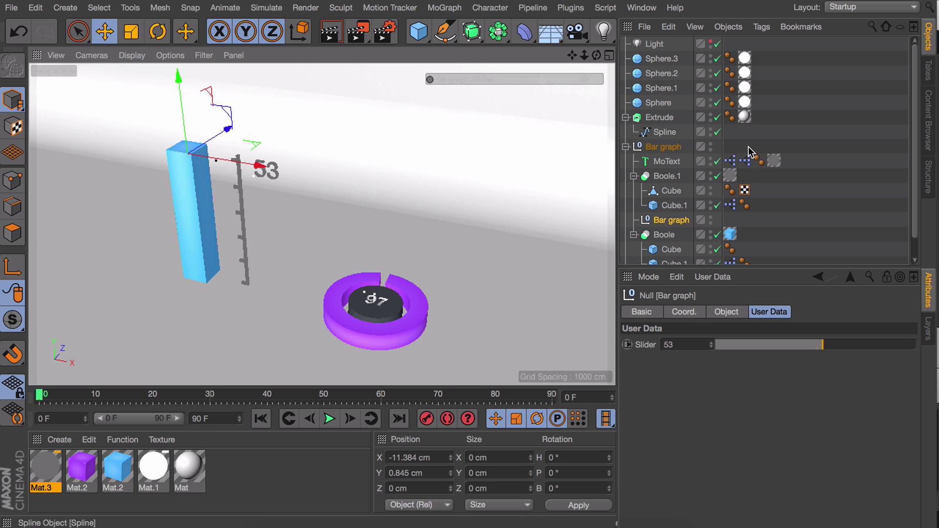
# Step: Add the Circle graph null's user data slider to the viewport HUD
pyautogui.scroll(-1, 734, 166)
pyautogui.click(626, 257)
pyautogui.scroll(-3, 656, 250)
pyautogui.click(679, 245)
pyautogui.rightClick(646, 347)
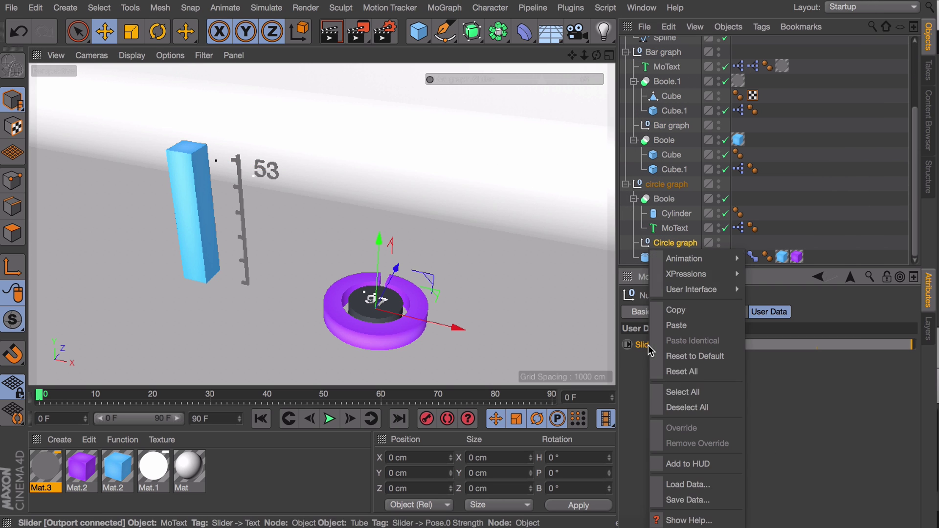
pyautogui.click(692, 463)
# Step: Place the circle graph slider directly below the bar graph slider in the viewport and keep it always shown
pyautogui.keyDown('ctrl'); pyautogui.moveTo(340, 307); pyautogui.dragTo(475, 101); pyautogui.keyUp('ctrl')
pyautogui.rightClick(474, 101)
pyautogui.moveTo(504, 111)
pyautogui.click(577, 110)
pyautogui.click(476, 191)
pyautogui.keyDown('alt'); pyautogui.moveTo(477, 190); pyautogui.dragTo(409, 161); pyautogui.keyUp('alt')
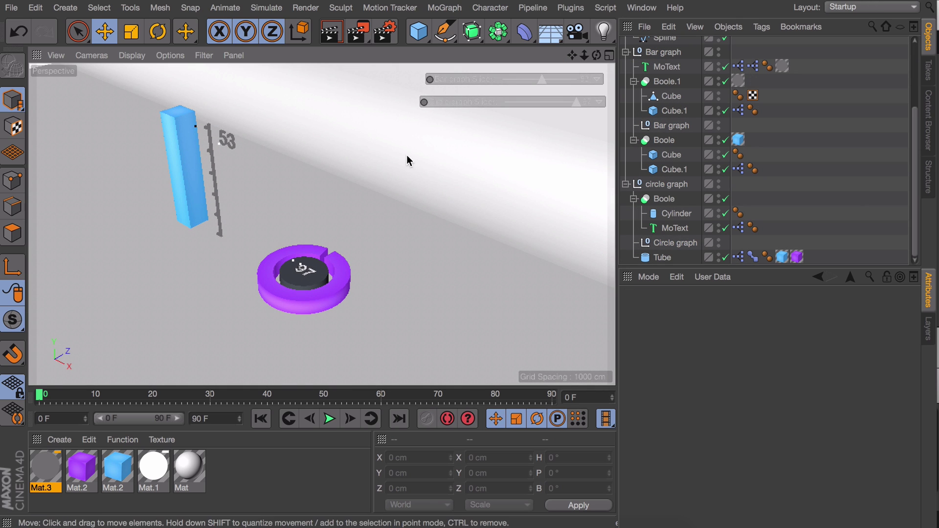
pyautogui.scroll(3, 774, 132)
pyautogui.keyDown('alt'); pyautogui.moveTo(276, 201); pyautogui.dragTo(296, 194); pyautogui.keyUp('alt')
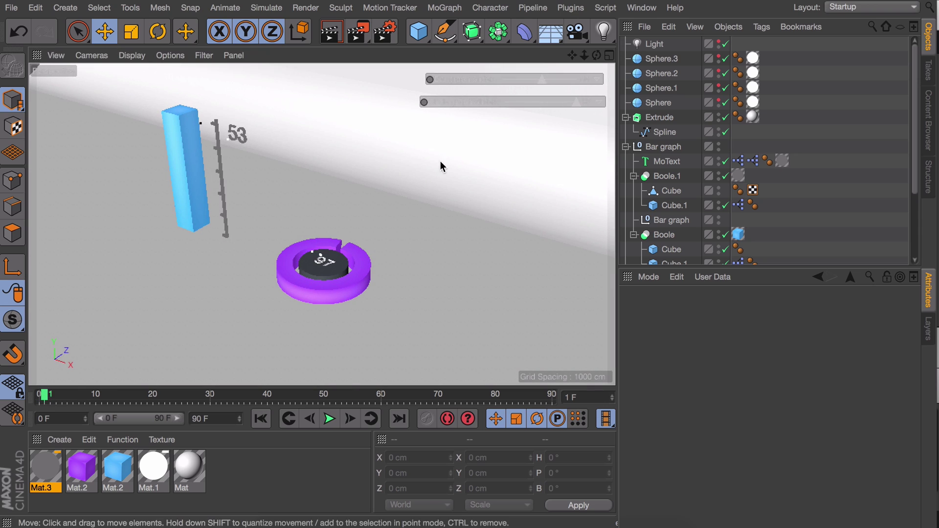
# Step: Set both HUD sliders to 0 and keyframe them at the start of the timeline
pyautogui.moveTo(541, 79); pyautogui.dragTo(502, 79)
pyautogui.moveTo(576, 101); pyautogui.dragTo(505, 102)
pyautogui.keyDown('ctrl'); pyautogui.click(429, 79); pyautogui.keyUp('ctrl')
pyautogui.keyDown('ctrl'); pyautogui.click(424, 102); pyautogui.keyUp('ctrl')
# Step: At frame 60, keyframe the bar graph slider at 63 and the circle graph slider at 79, and play the animation
pyautogui.moveTo(40, 395); pyautogui.dragTo(552, 393)
pyautogui.moveTo(503, 79); pyautogui.dragTo(549, 79)
pyautogui.click(381, 395)
pyautogui.keyDown('ctrl'); pyautogui.click(430, 79); pyautogui.keyUp('ctrl')
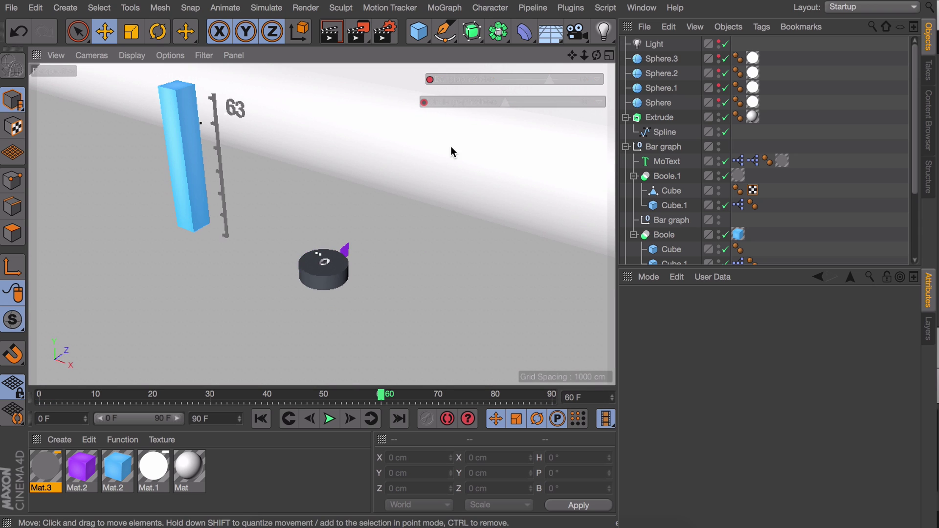
pyautogui.moveTo(507, 102); pyautogui.dragTo(567, 109)
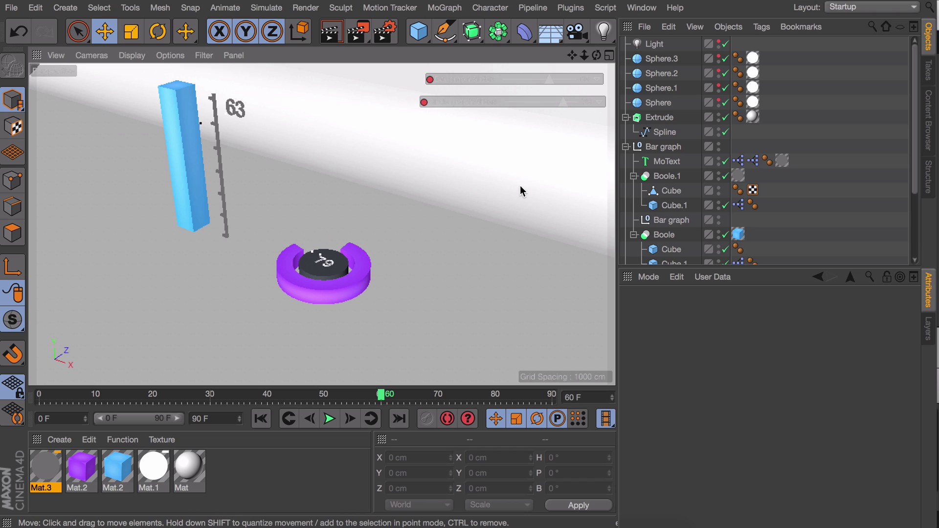
pyautogui.click(329, 421)
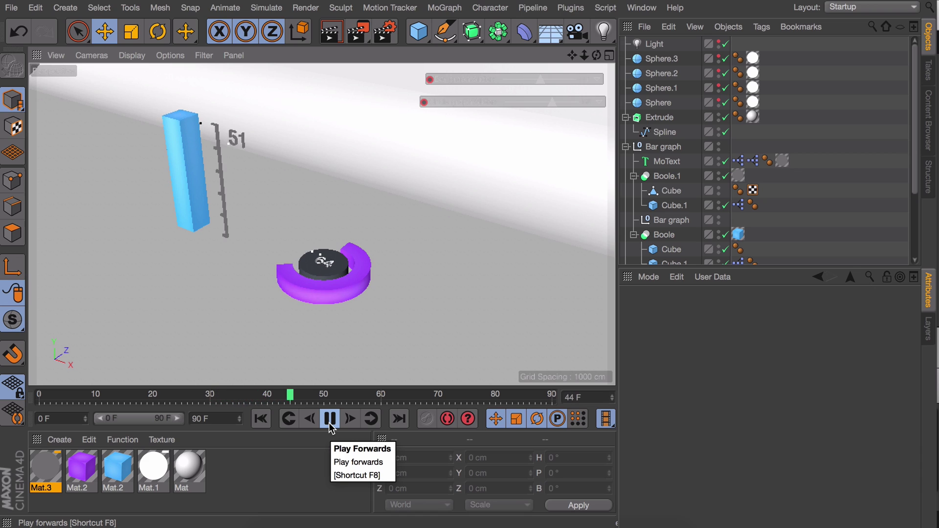
pyautogui.click(330, 421)
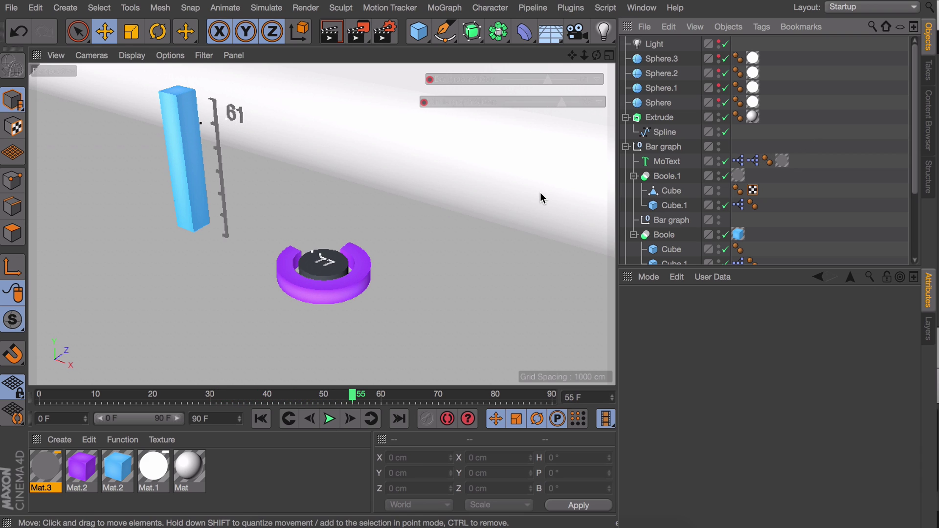
# Step: Duplicate the purple material and set the copy's Color to red with hue 0°, saturation about 73 % and value about 98 %
pyautogui.click(338, 277)
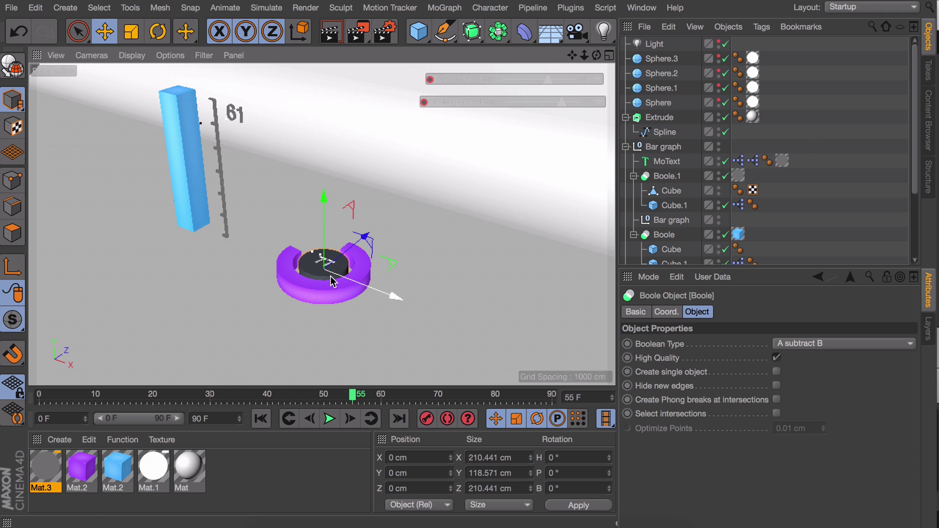
pyautogui.keyDown('ctrl'); pyautogui.moveTo(81, 465); pyautogui.dragTo(79, 467); pyautogui.keyUp('ctrl')
pyautogui.doubleClick(85, 467)
pyautogui.click(265, 193)
pyautogui.click(417, 87)
pyautogui.click(466, 48)
pyautogui.moveTo(427, 53); pyautogui.dragTo(414, 49)
pyautogui.click(445, 265)
# Step: Copy the red from the Color channel into the material's Luminance channel
pyautogui.rightClick(361, 88)
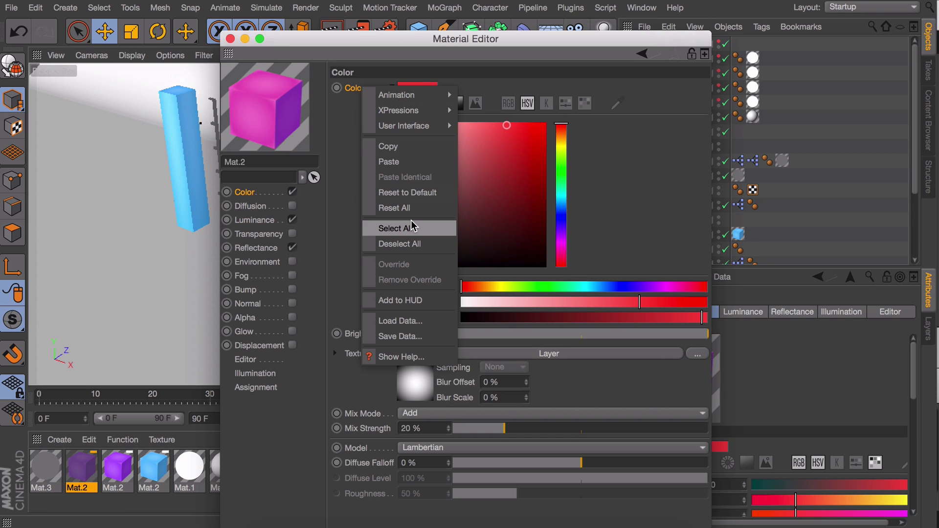
pyautogui.click(389, 148)
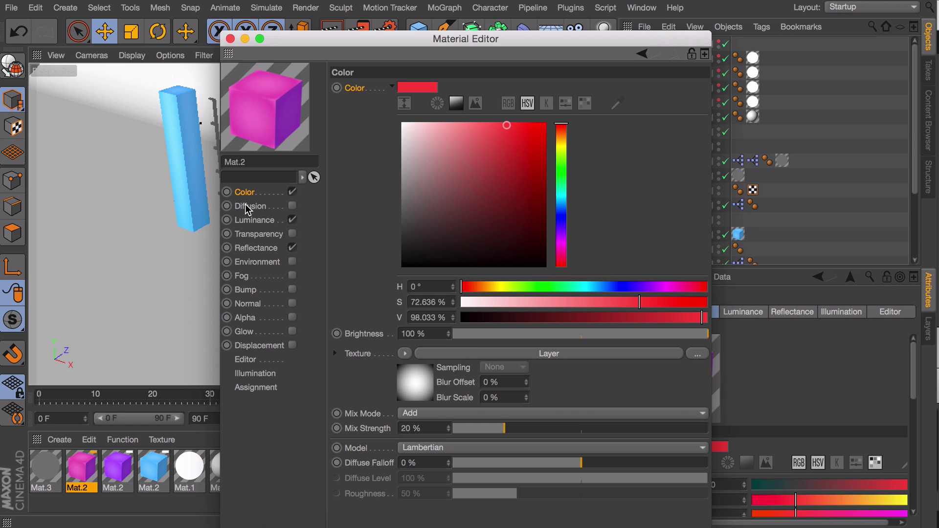
pyautogui.click(252, 221)
pyautogui.rightClick(359, 89)
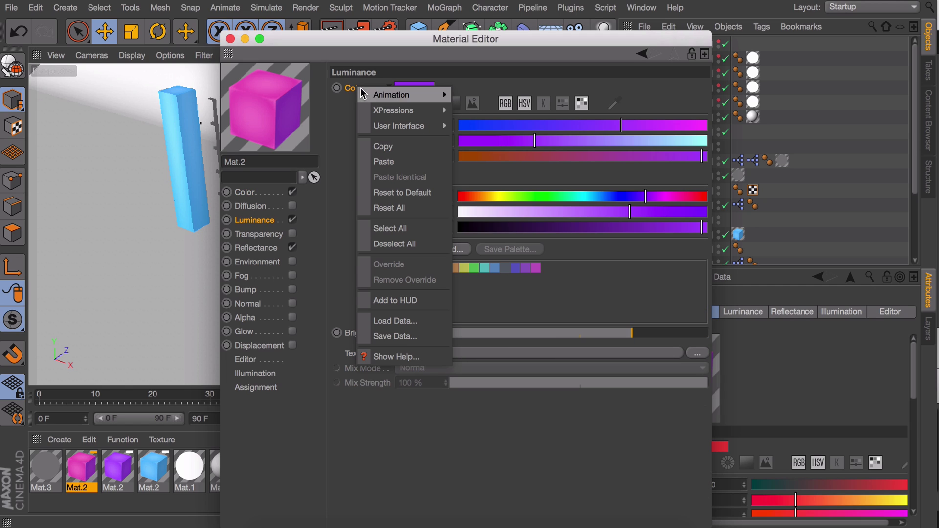
pyautogui.click(384, 162)
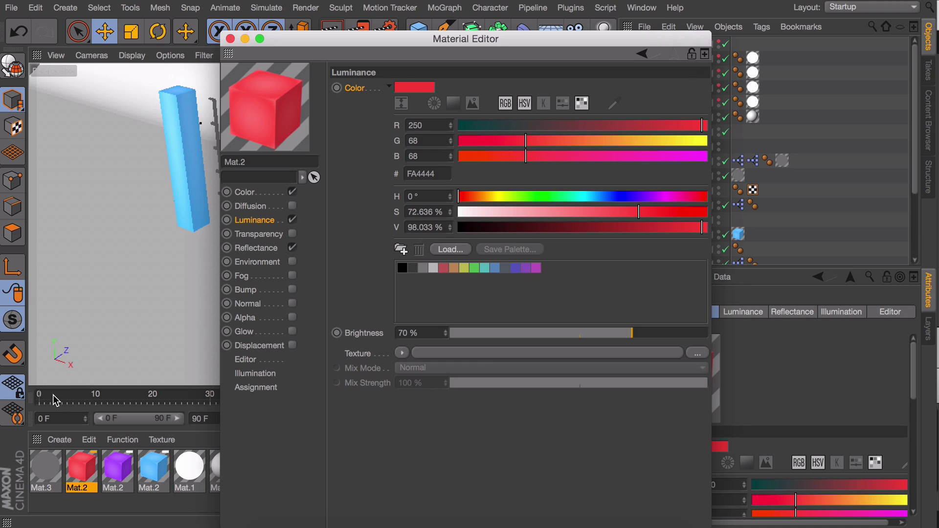
# Step: Keyframe the red material's Luminance and Color channel colors at frame 0
pyautogui.moveTo(54, 396); pyautogui.dragTo(24, 395)
pyautogui.keyDown('ctrl'); pyautogui.click(337, 89); pyautogui.keyUp('ctrl')
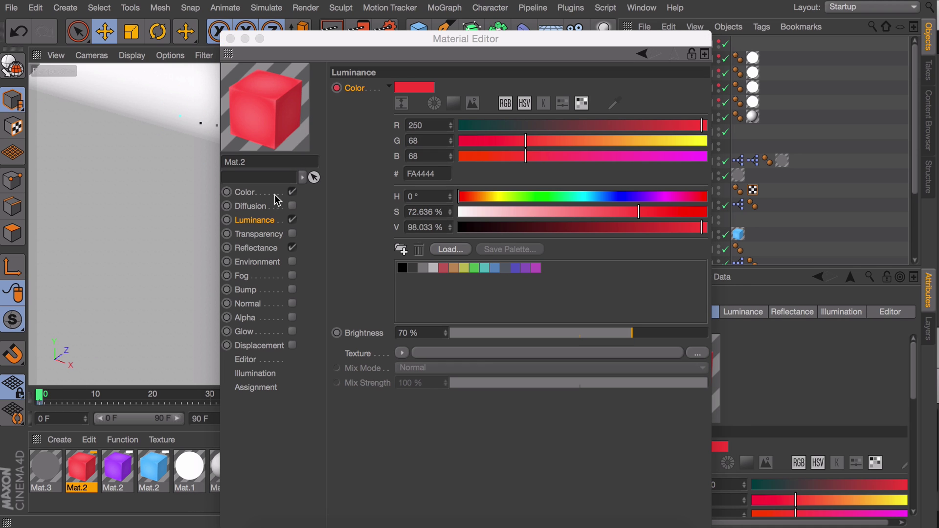
pyautogui.click(280, 193)
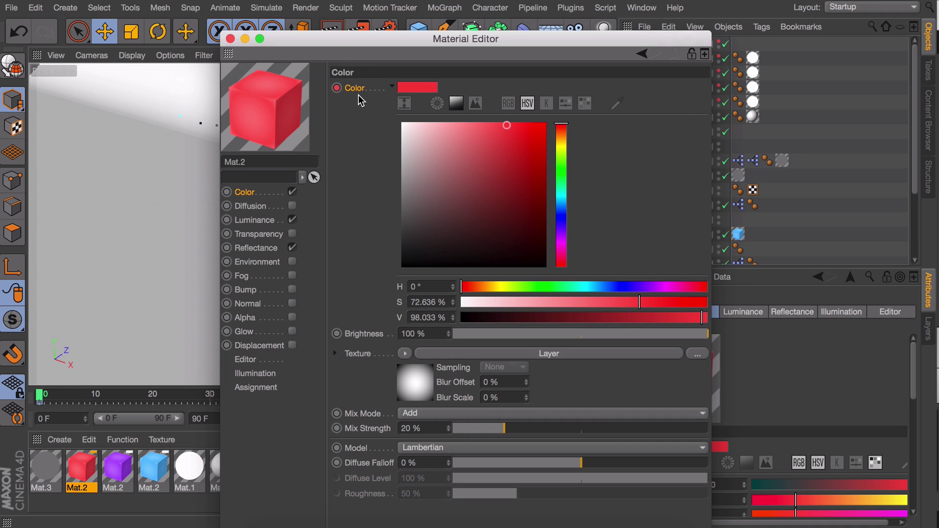
pyautogui.moveTo(337, 47); pyautogui.dragTo(555, 34)
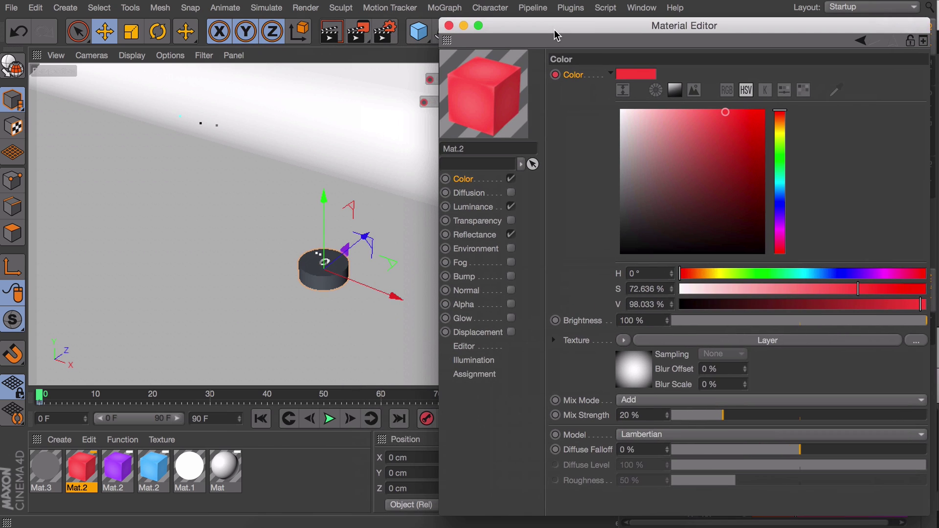
# Step: At frame 60, keyframe the material's color as yellow-green with hue 84° and carry it over to the Luminance channel
pyautogui.click(383, 397)
pyautogui.moveTo(622, 27); pyautogui.dragTo(400, 27)
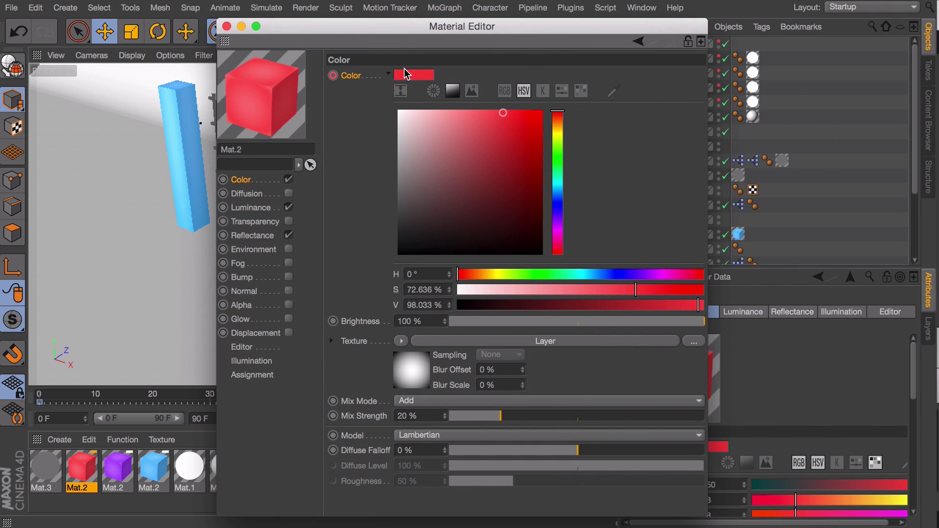
pyautogui.moveTo(557, 112); pyautogui.dragTo(558, 144)
pyautogui.click(493, 123)
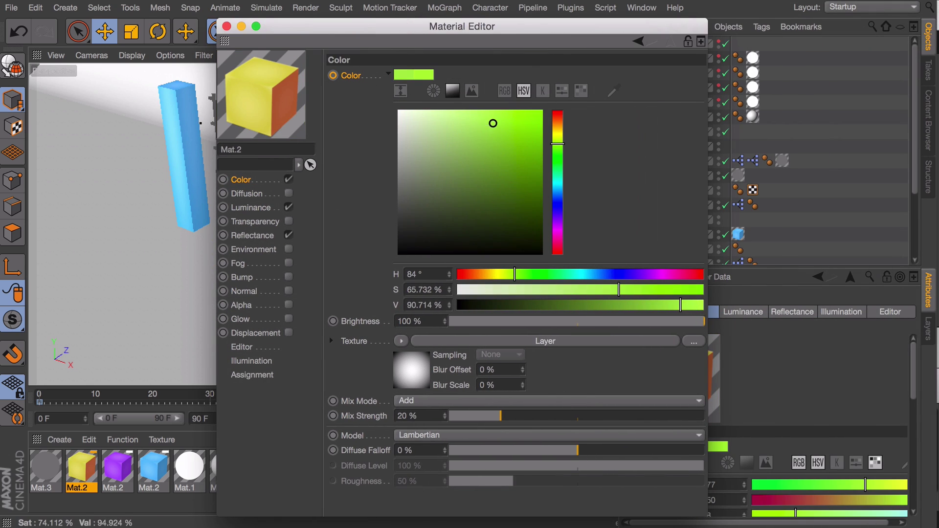
pyautogui.click(250, 207)
pyautogui.rightClick(367, 81)
pyautogui.click(385, 202)
pyautogui.click(226, 26)
# Step: Apply the color-animated red material to the circle graph's central cylinder Boole
pyautogui.moveTo(81, 467); pyautogui.dragTo(345, 274)
pyautogui.scroll(-3, 862, 139)
pyautogui.click(862, 139)
pyautogui.scroll(3, 348, 245)
# Step: Keyframe the circle graph's Boole to rise from Y -75.435 cm at frame 0 to Y 0 cm at frame 10
pyautogui.moveTo(381, 396); pyautogui.dragTo(5, 380)
pyautogui.click(668, 202)
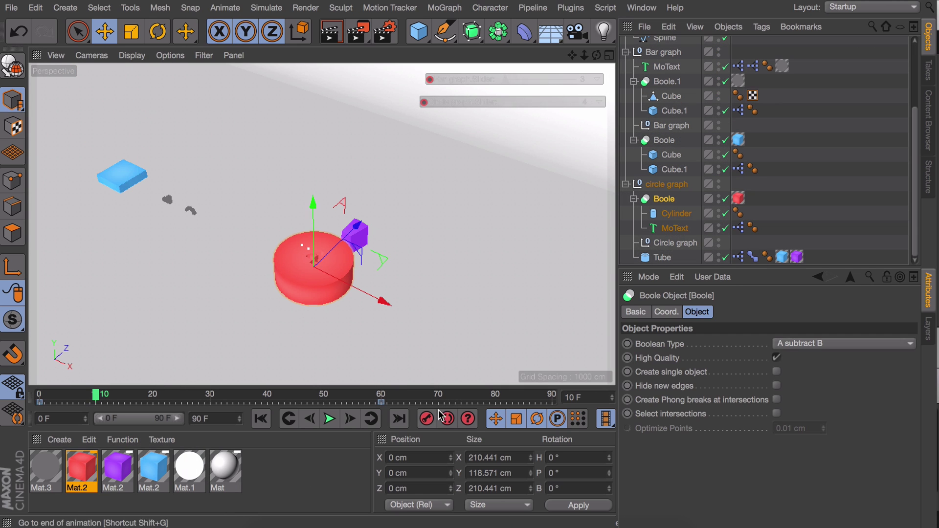
pyautogui.press('t')
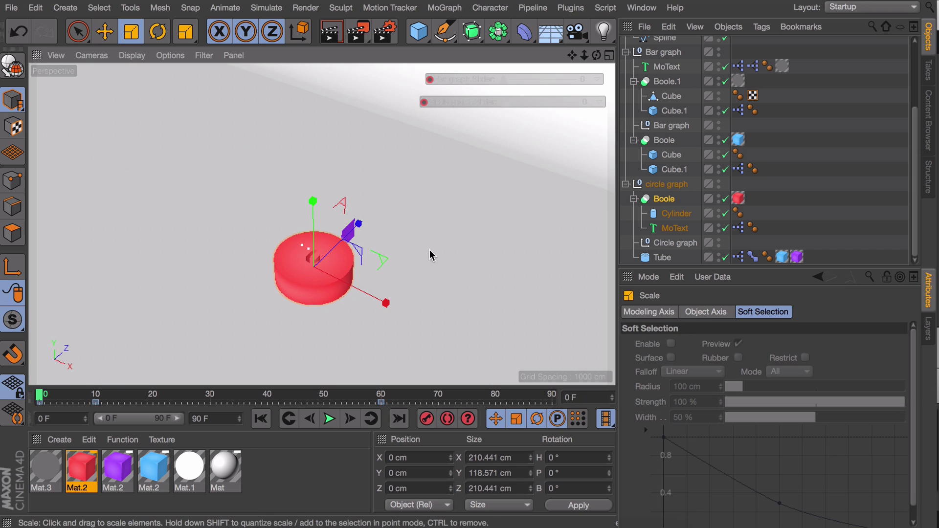
pyautogui.press('e')
pyautogui.moveTo(324, 242)
pyautogui.keyDown('alt'); pyautogui.mouseDown()
pyautogui.moveTo(315, 186)
pyautogui.moveTo(311, 230)
pyautogui.mouseUp(); pyautogui.keyUp('alt')
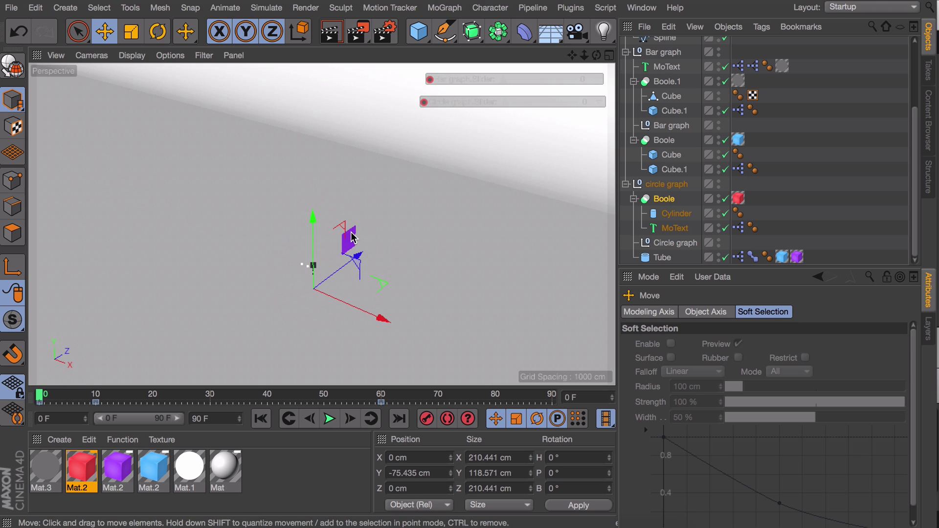
# Step: Add a Display tag to the Tube, enable its Visibility setting, and keyframe it at 0% on frame 0 and 1% on frame 1
pyautogui.click(353, 239)
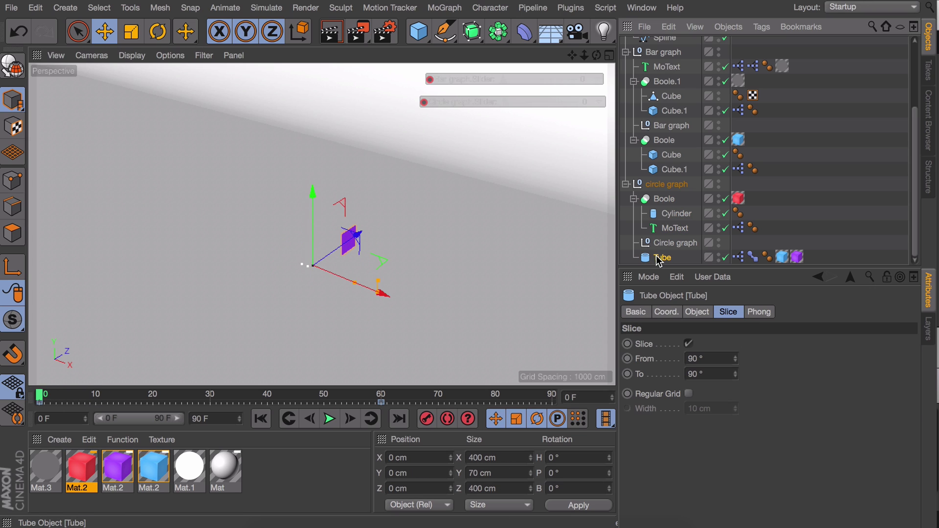
pyautogui.rightClick(659, 260)
pyautogui.moveTo(704, 3)
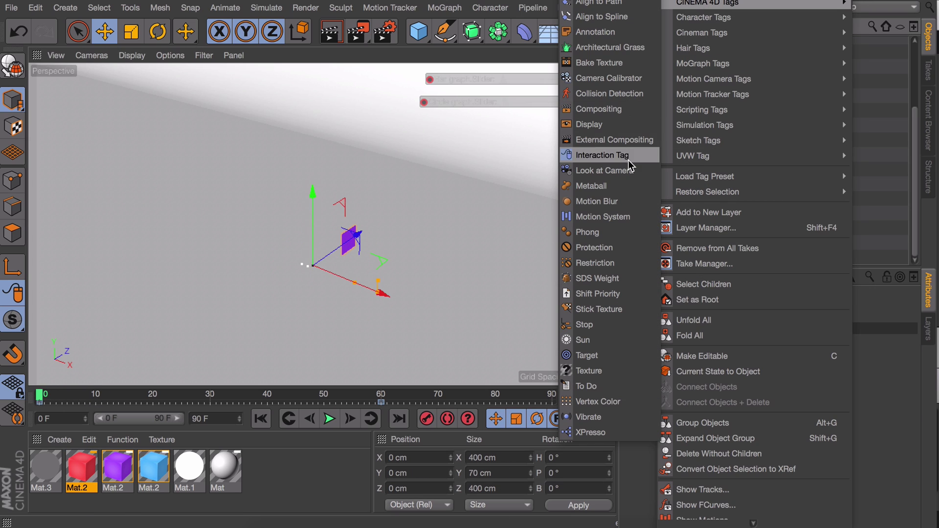
pyautogui.click(605, 124)
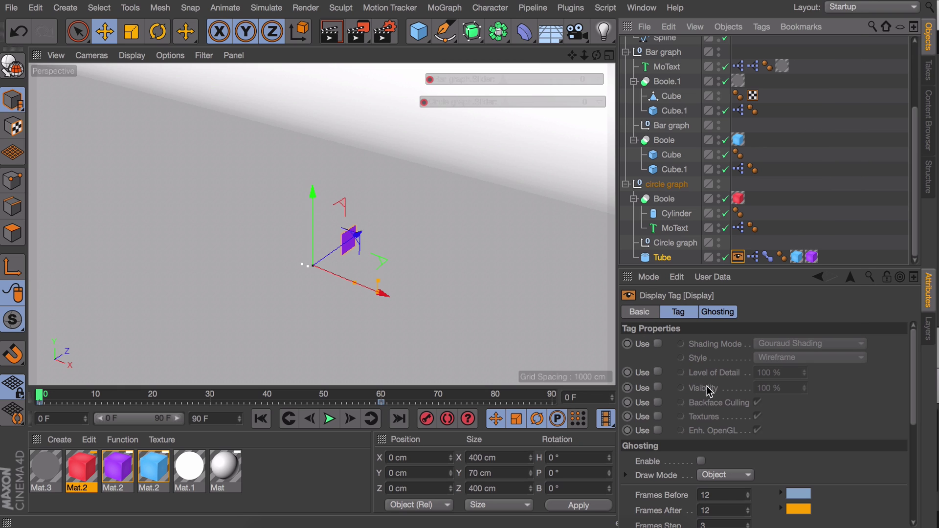
pyautogui.click(658, 387)
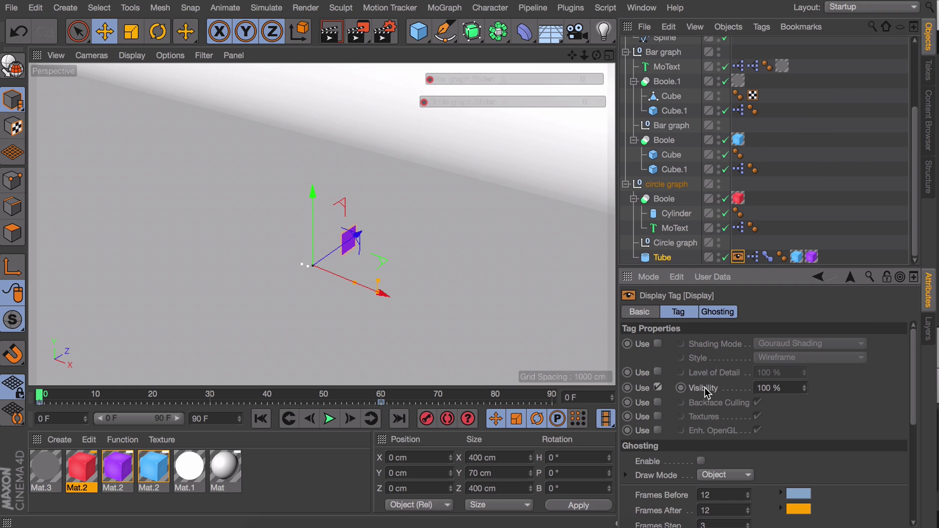
pyautogui.click(680, 388)
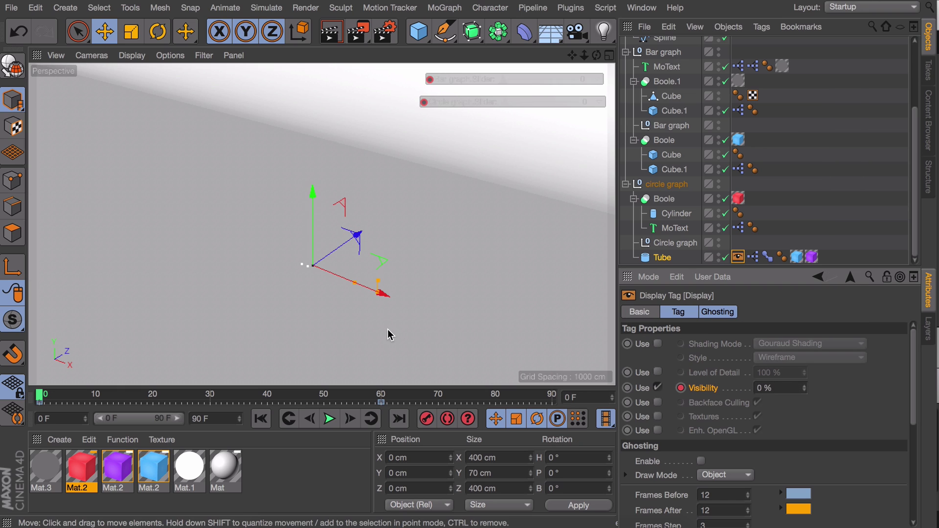
pyautogui.click(350, 419)
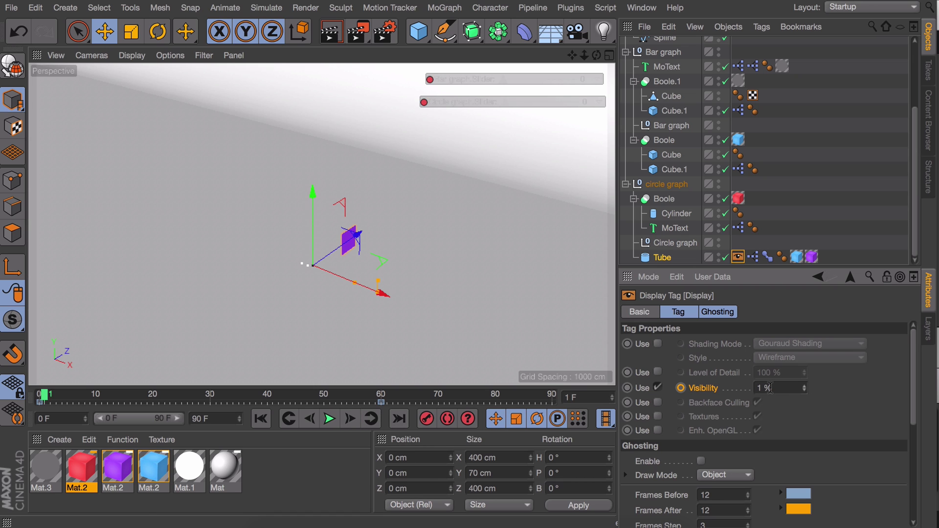
pyautogui.click(230, 373)
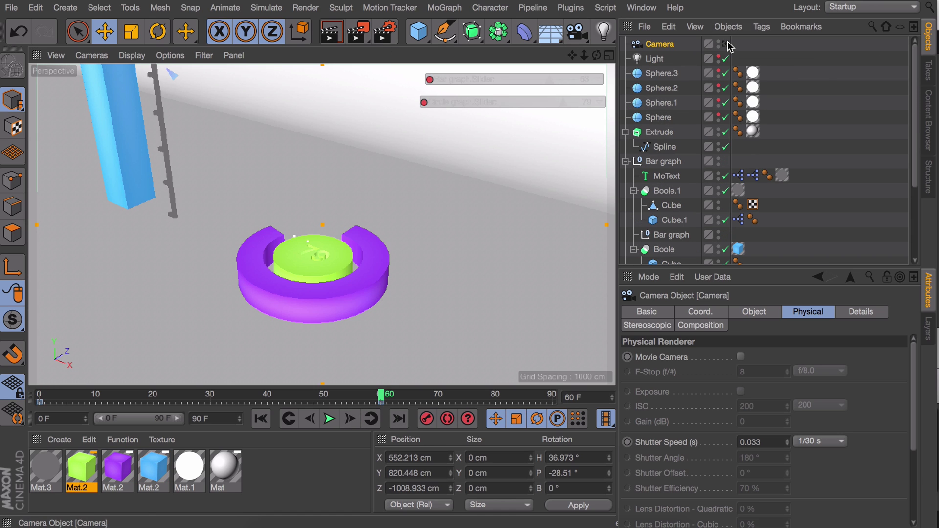
# Step: Look through the Camera with the Portrait (80 mm) focal length, frame both graphs, and render a preview
pyautogui.click(726, 44)
pyautogui.click(754, 312)
pyautogui.click(840, 376)
pyautogui.click(815, 450)
pyautogui.scroll(-10, 323, 297)
pyautogui.keyDown('alt'); pyautogui.moveTo(323, 297); pyautogui.dragTo(324, 295); pyautogui.keyUp('alt')
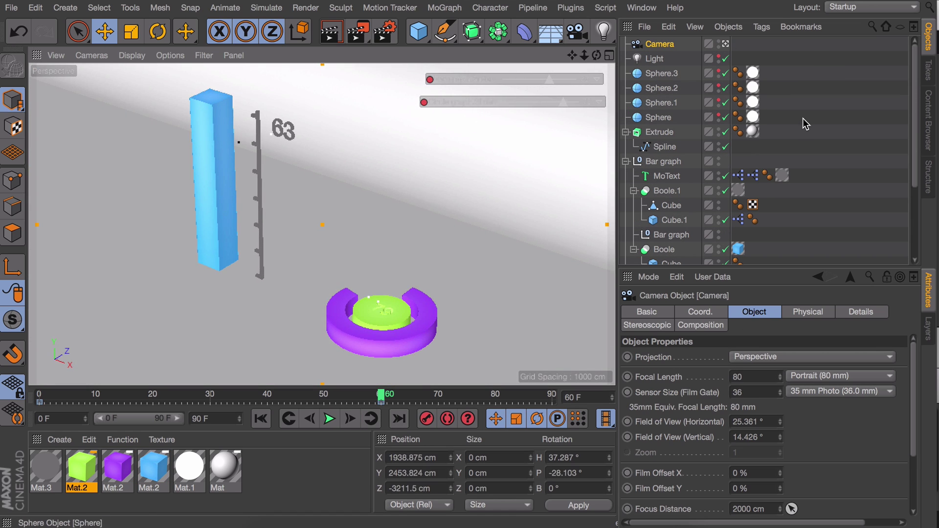
pyautogui.press('super+r')
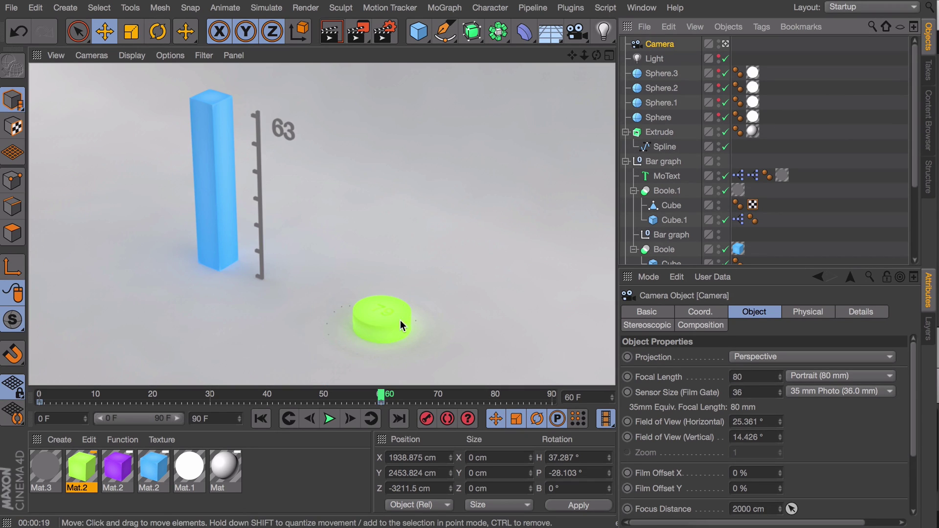
# Step: At frame 1, rekey the Tube's Display tag Visibility at 100%
pyautogui.scroll(-1, 740, 216)
pyautogui.scroll(-3, 740, 215)
pyautogui.click(738, 257)
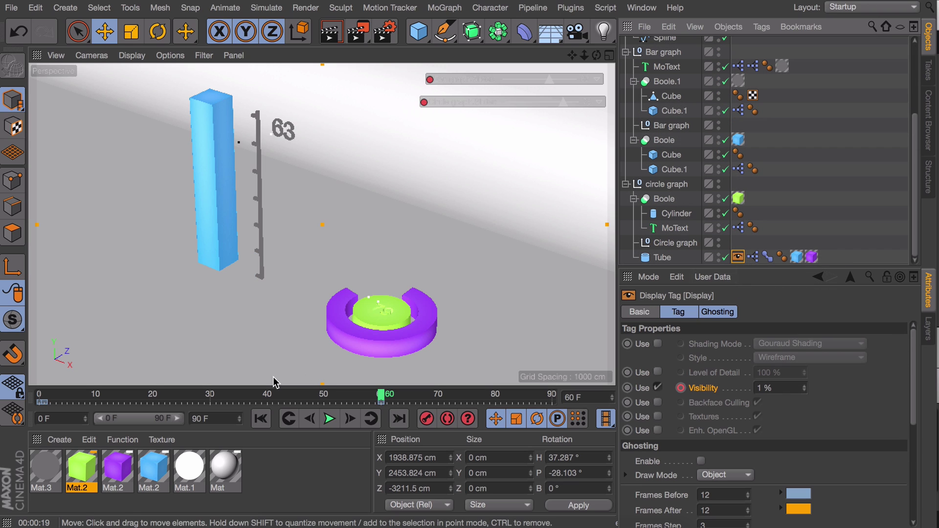
pyautogui.moveTo(381, 394); pyautogui.dragTo(45, 393)
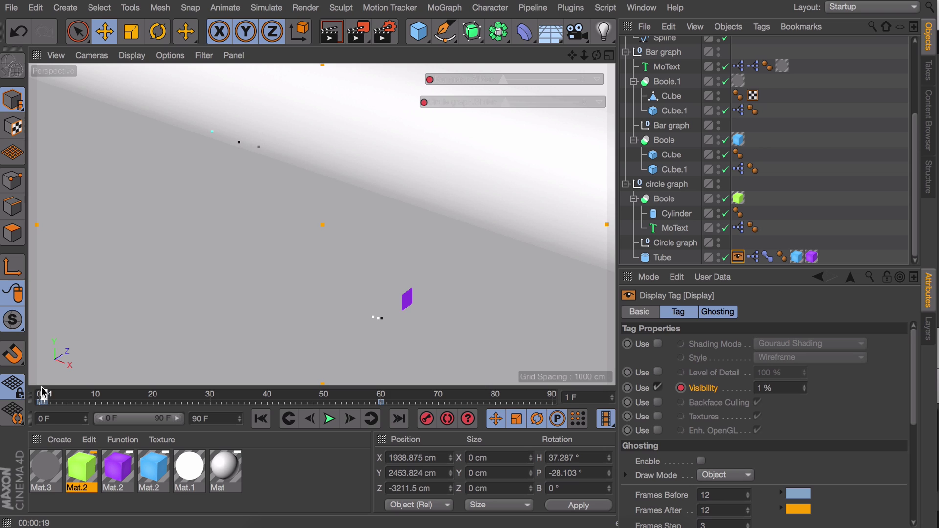
pyautogui.click(798, 388)
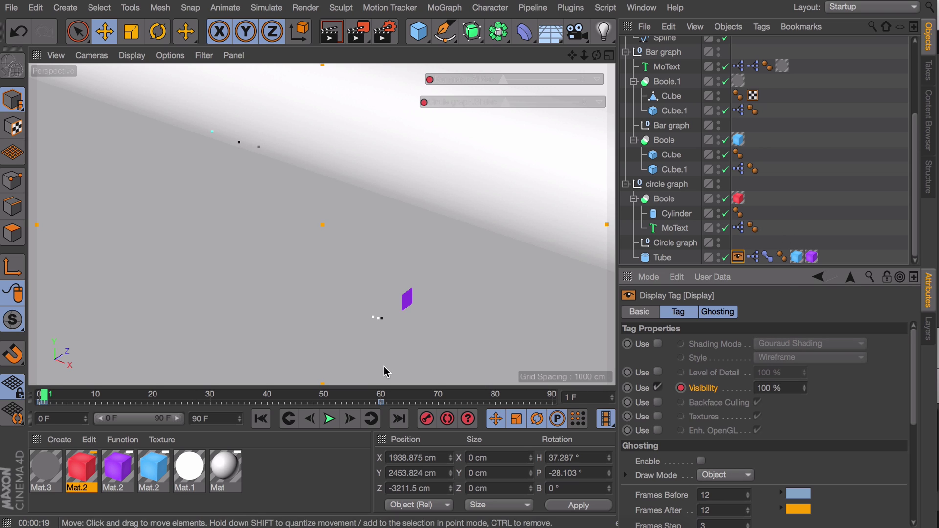
# Step: Add the Ambient Occlusion effect to the render settings and render the view at frame 60
pyautogui.click(382, 394)
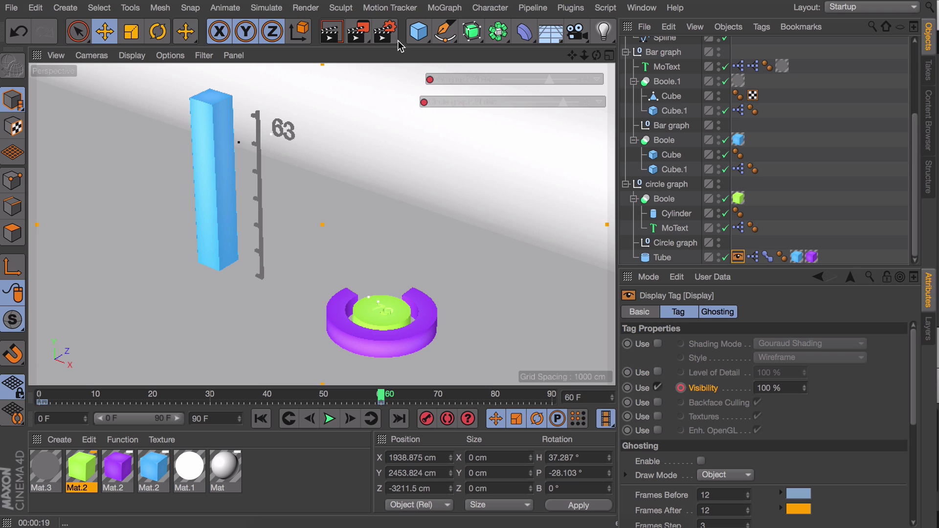
pyautogui.click(385, 31)
pyautogui.click(49, 201)
pyautogui.click(93, 195)
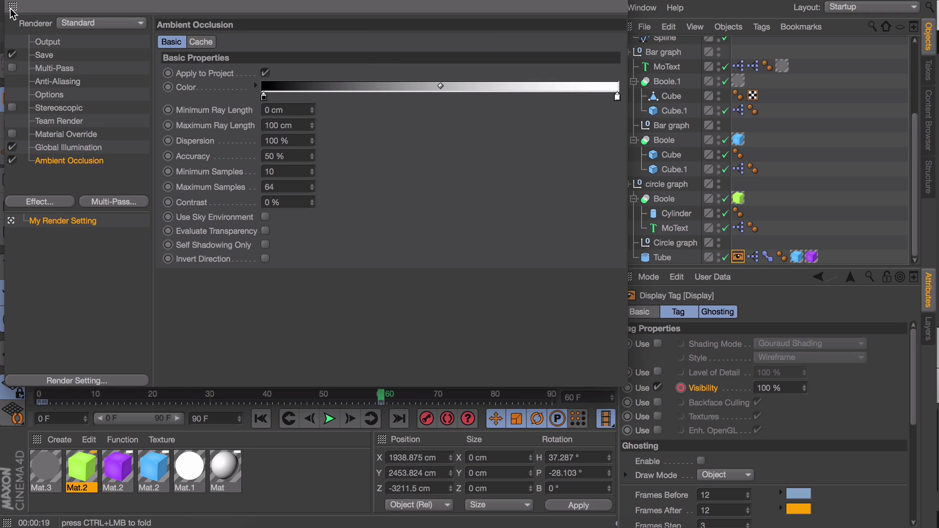
pyautogui.click(20, 1)
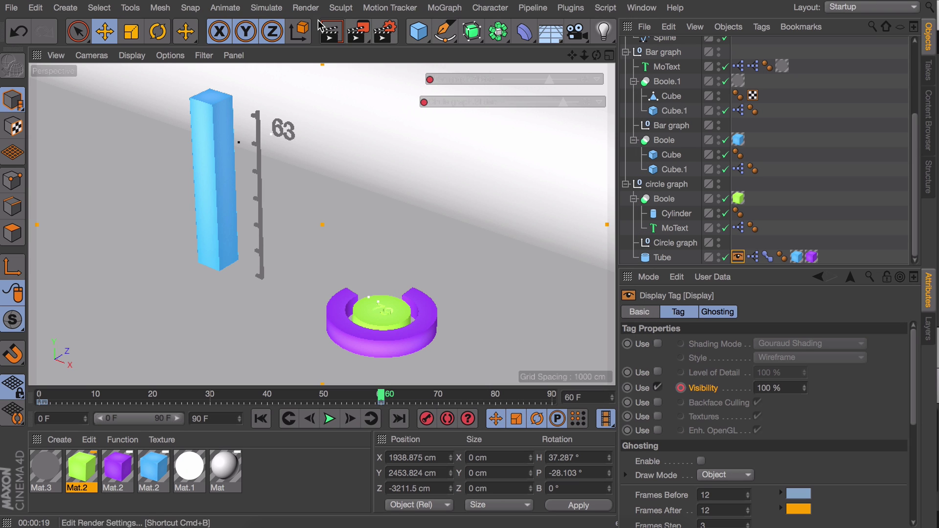
pyautogui.click(331, 31)
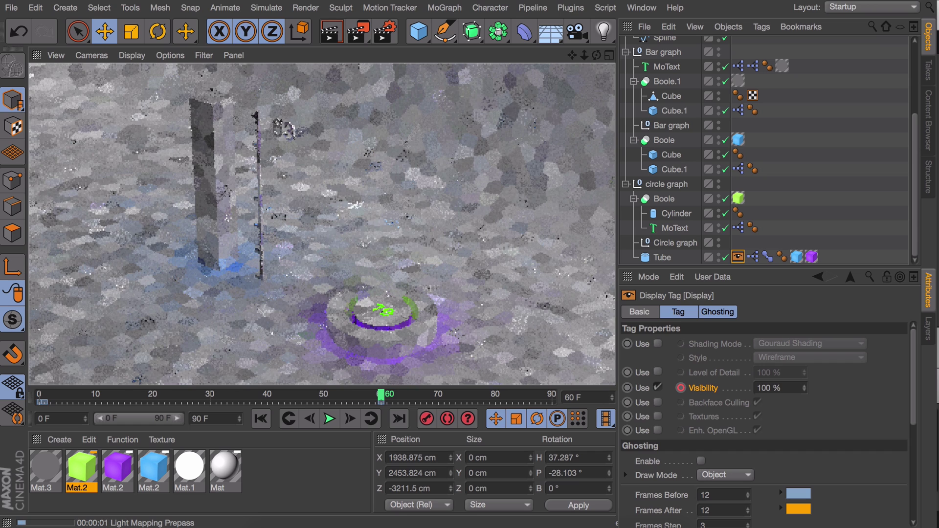